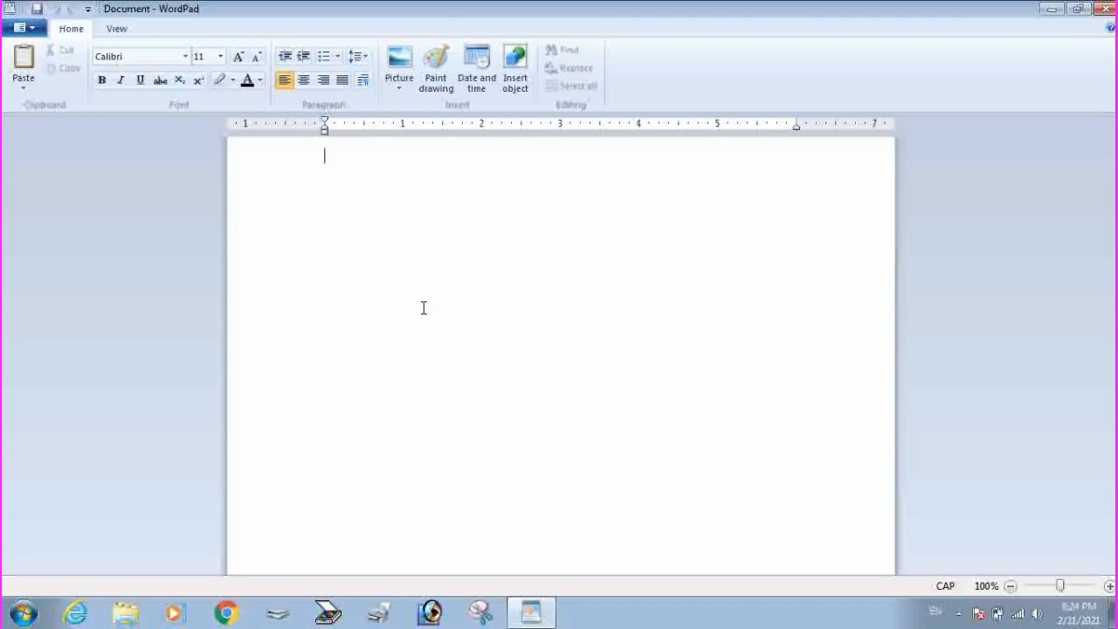
Open Microsoft Word 2010 and generate sample paragraphs in the blank document with =RAND().
click(22, 612)
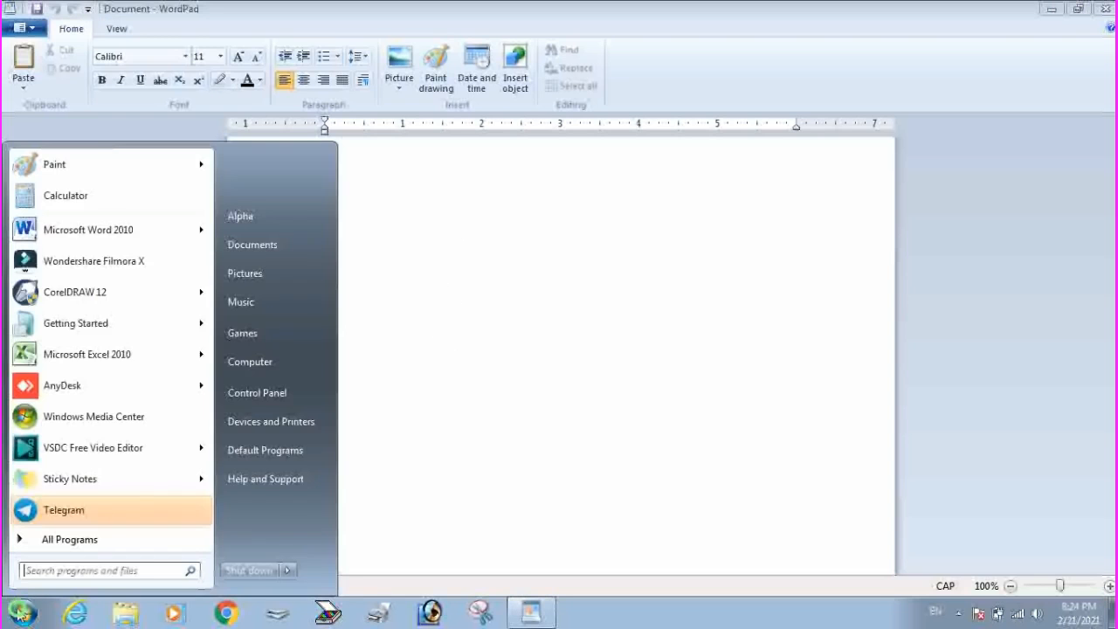
click(79, 229)
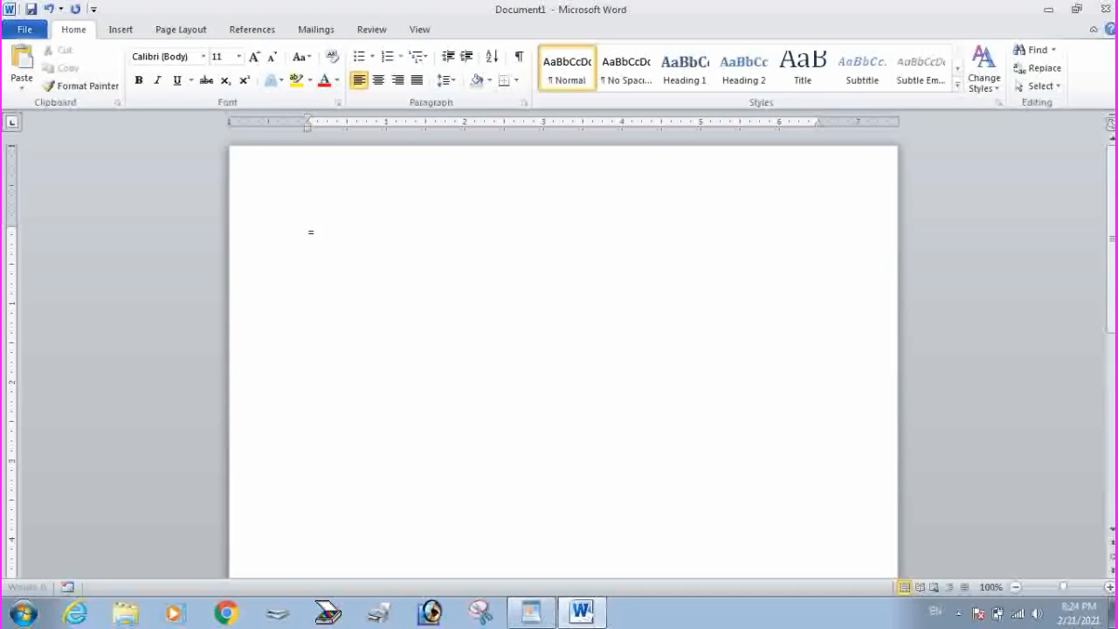
text(=RAND)
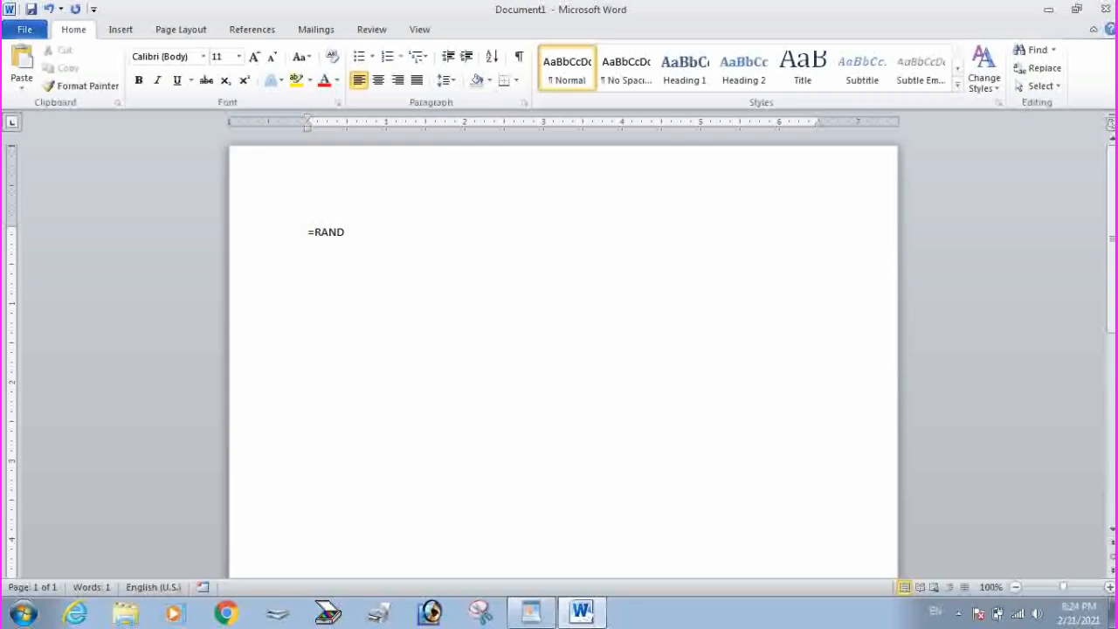
text(())
key(Return)
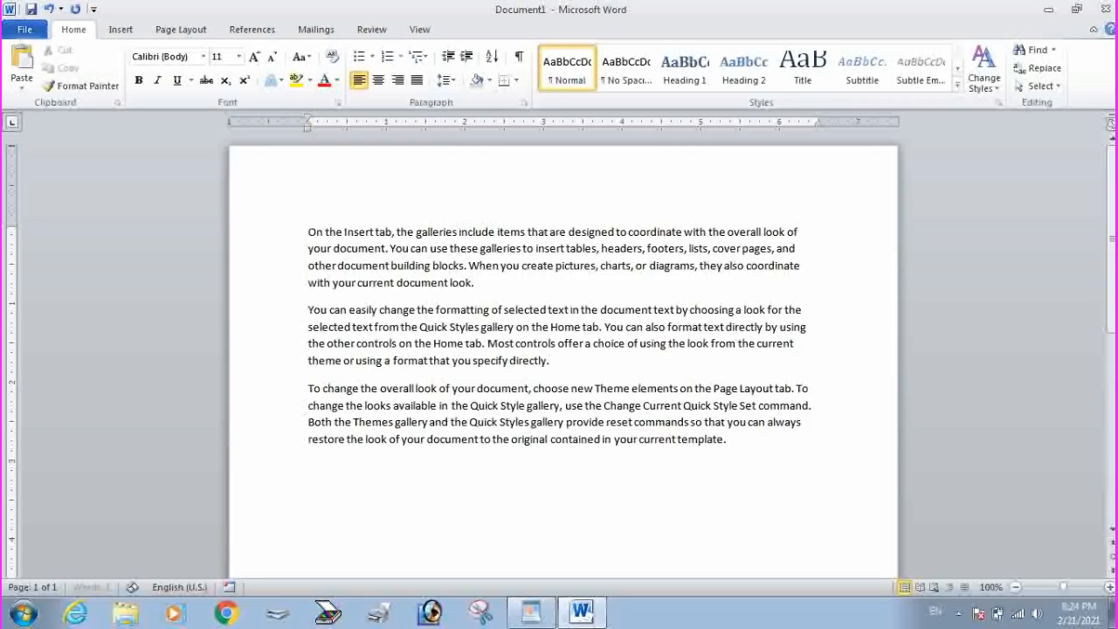
key(ctrl+a)
click(508, 324)
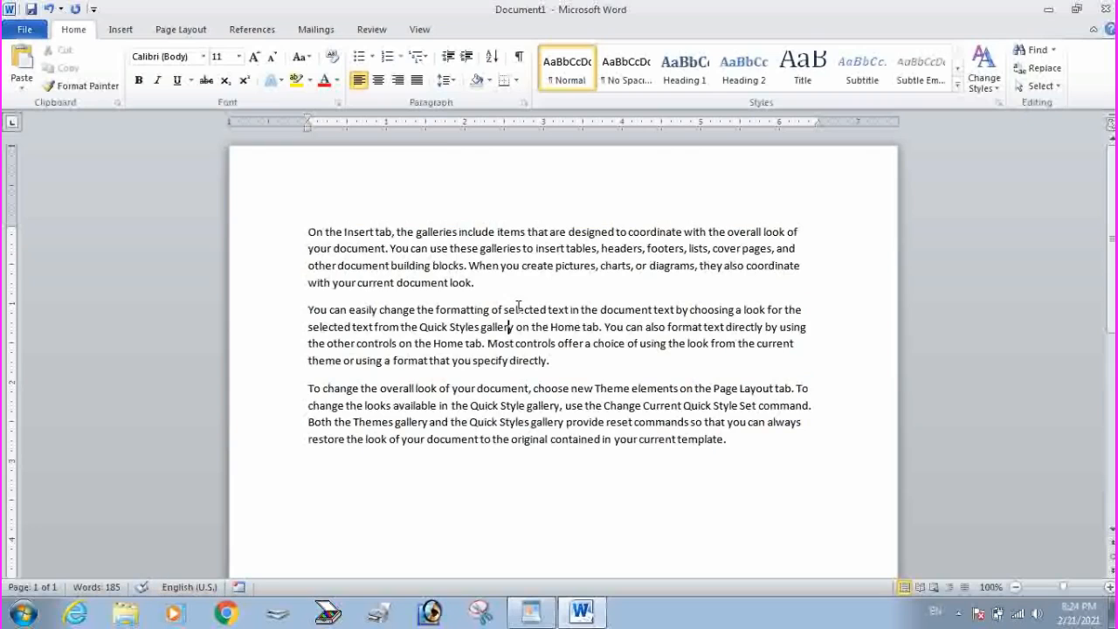
click(532, 612)
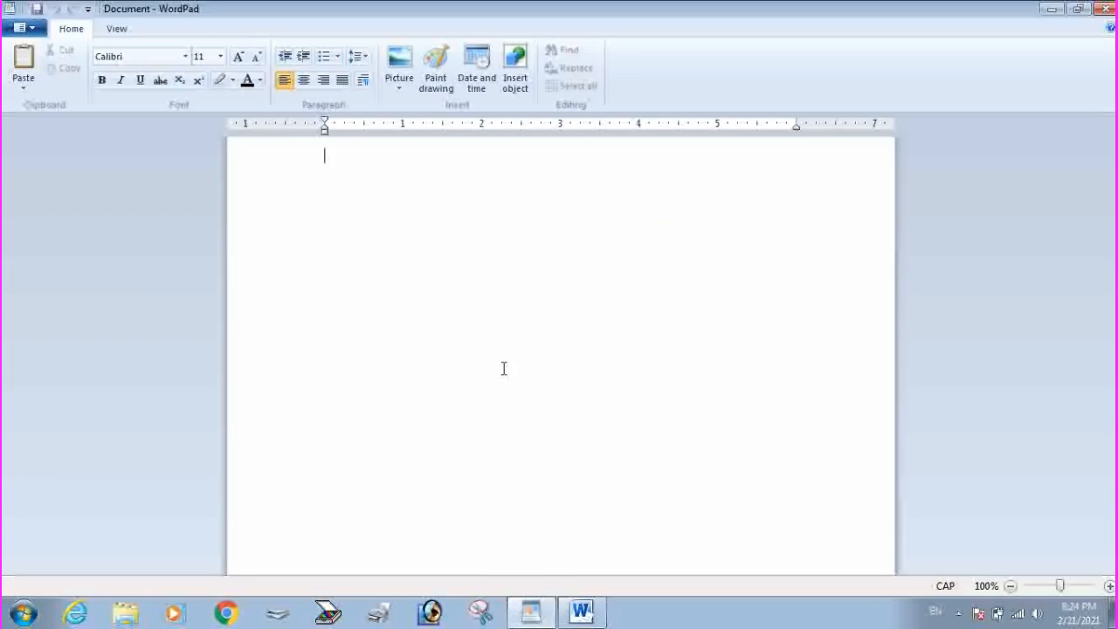
key(ctrl+v)
key(ctrl+a)
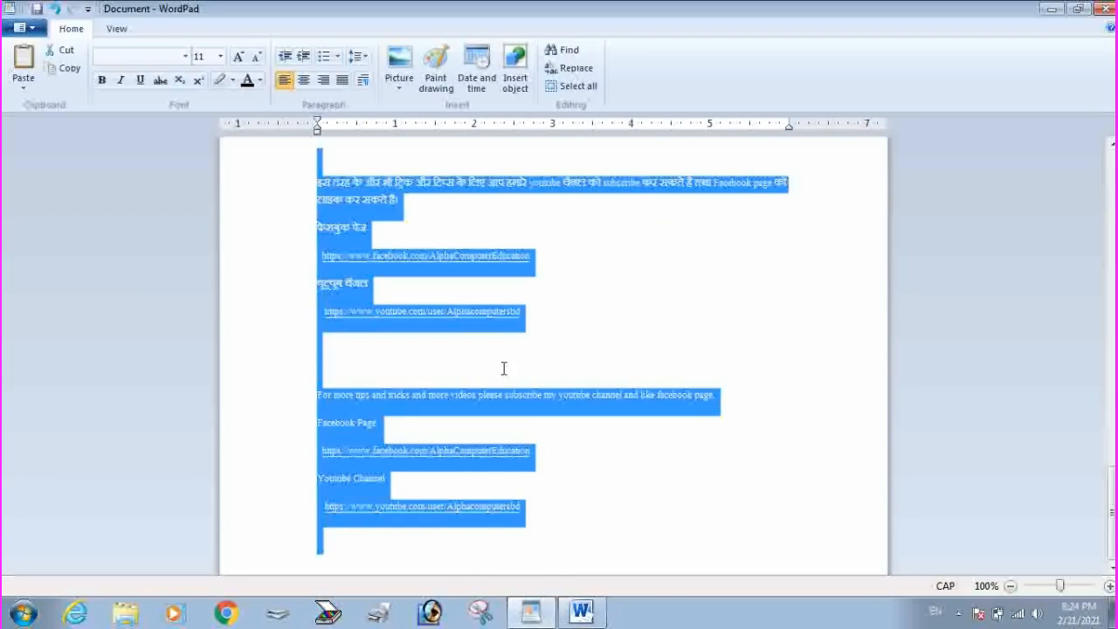
key(Delete)
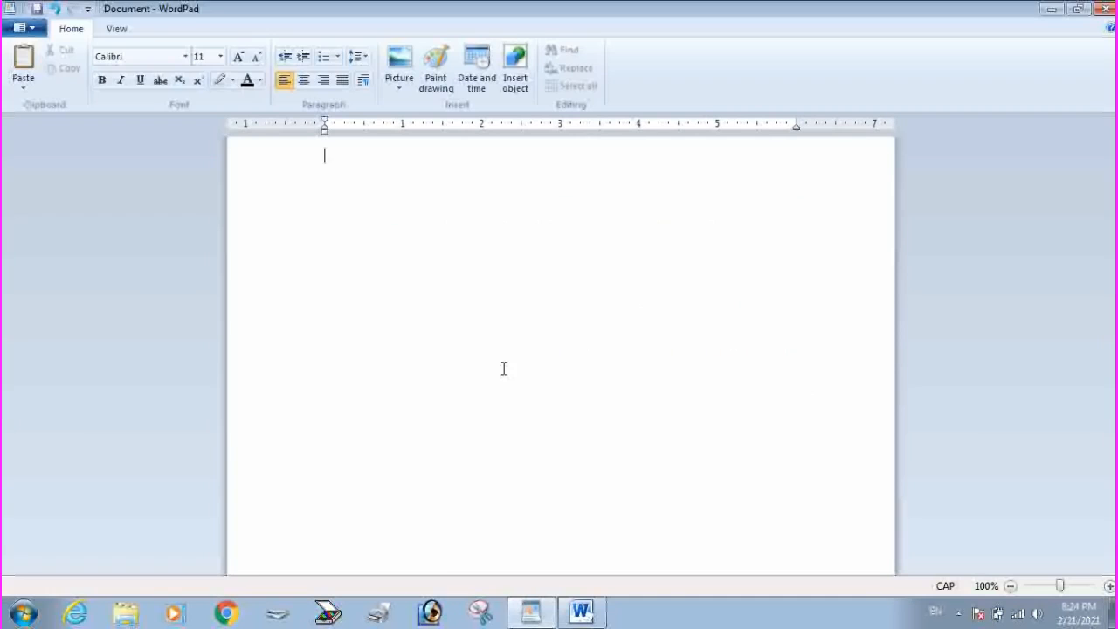
Copy the three sample paragraphs from the Word document and paste them into the blank WordPad document.
click(582, 612)
key(ctrl+a)
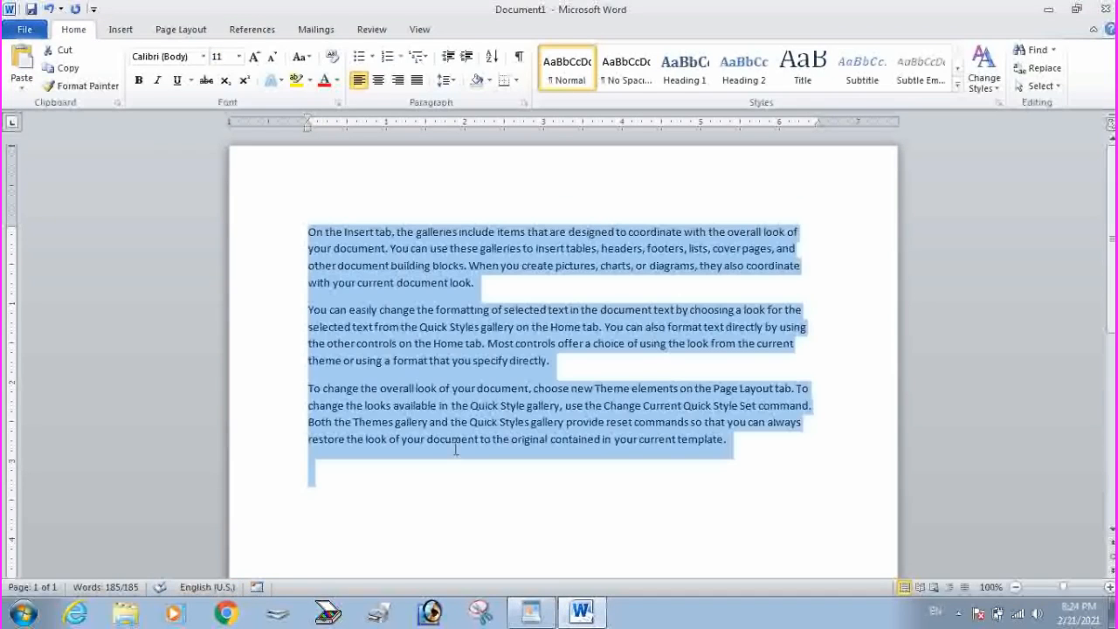
click(454, 448)
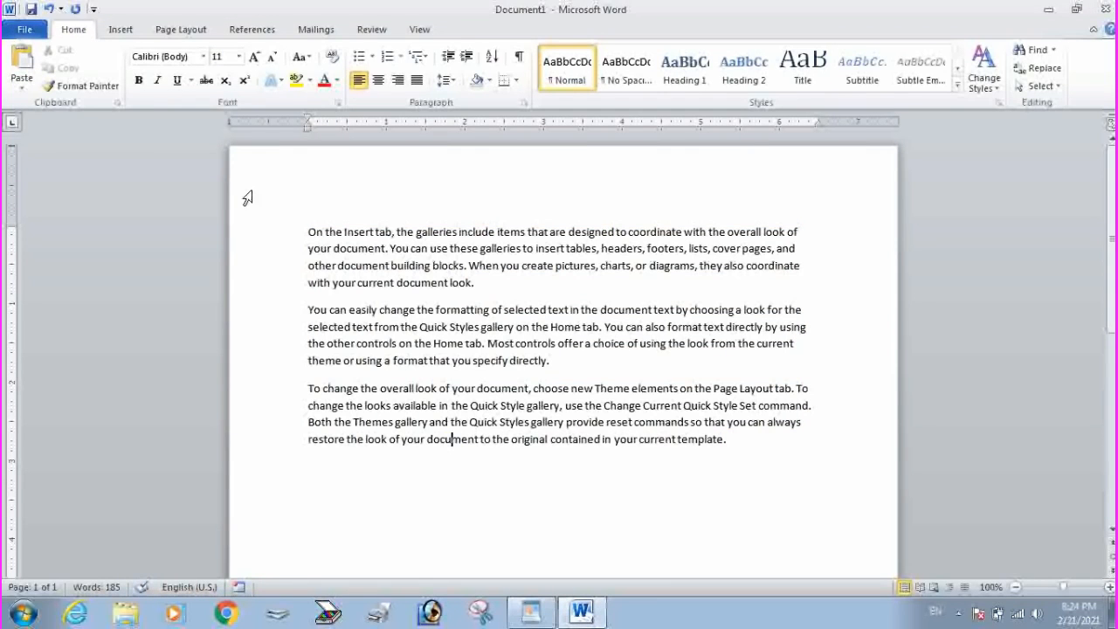
drag(307, 232, 759, 434)
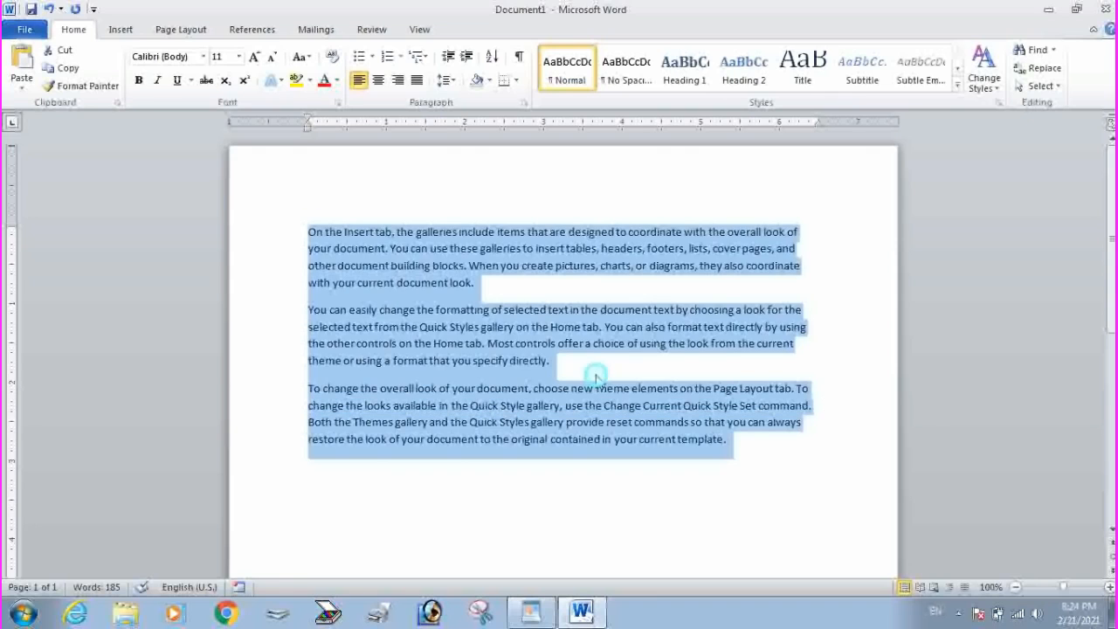
right_click(569, 407)
click(601, 168)
click(531, 611)
right_click(428, 265)
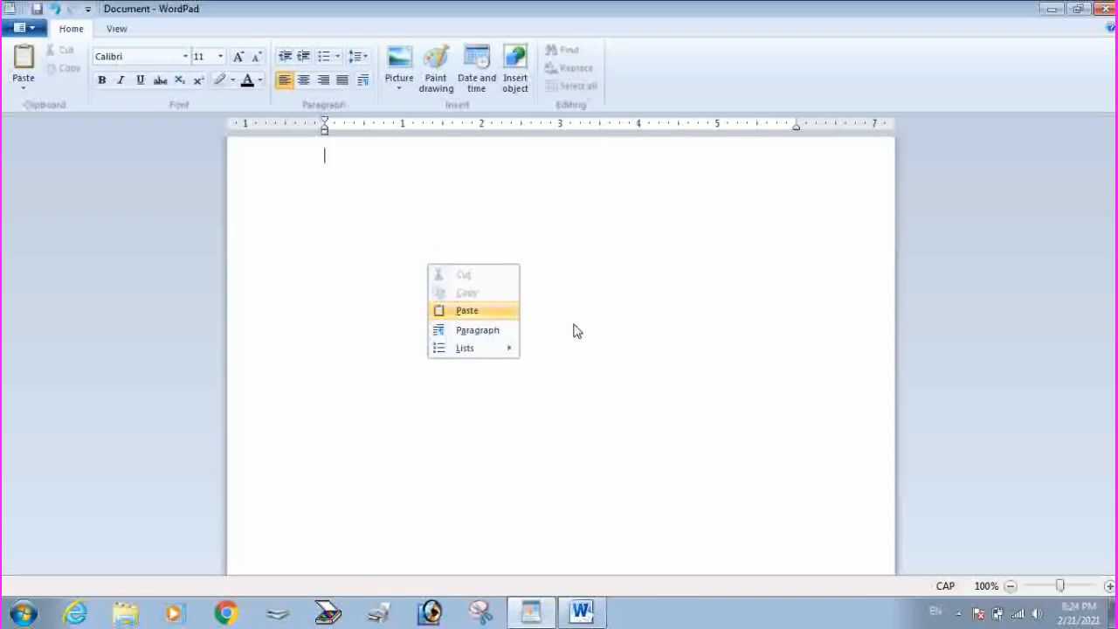
key(Return)
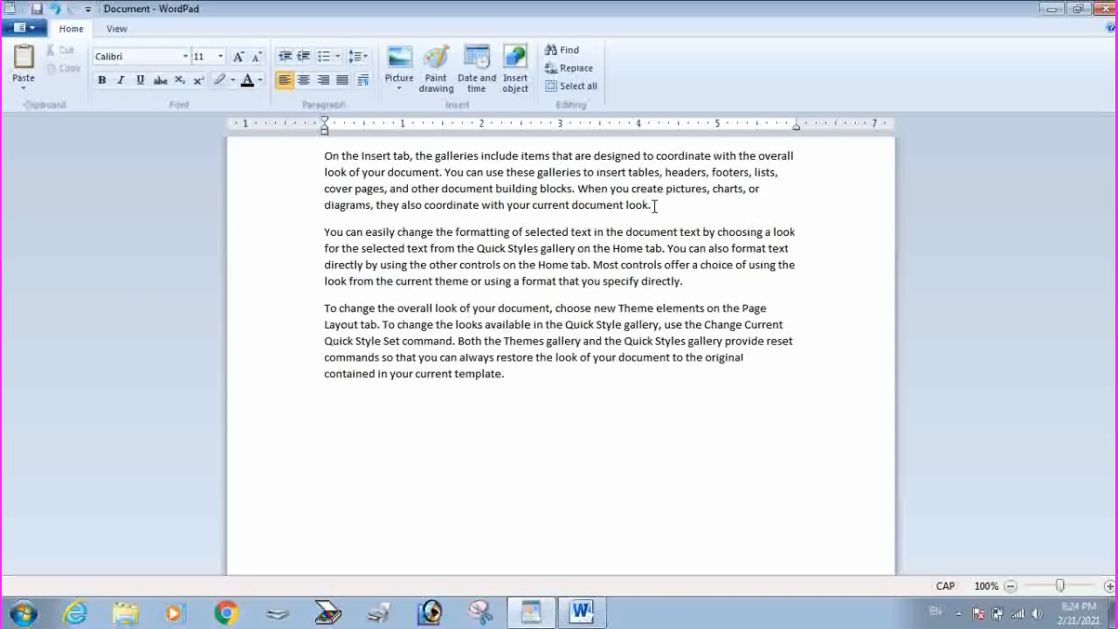
Make the first paragraph, starting "On the Insert tab", bold.
drag(652, 206, 325, 158)
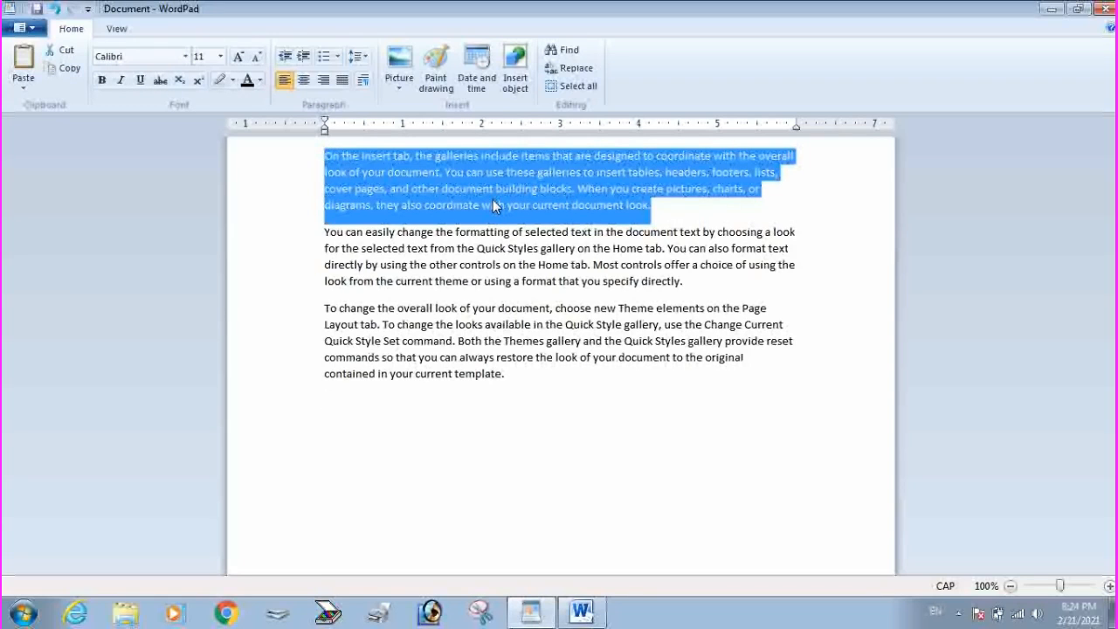
click(102, 81)
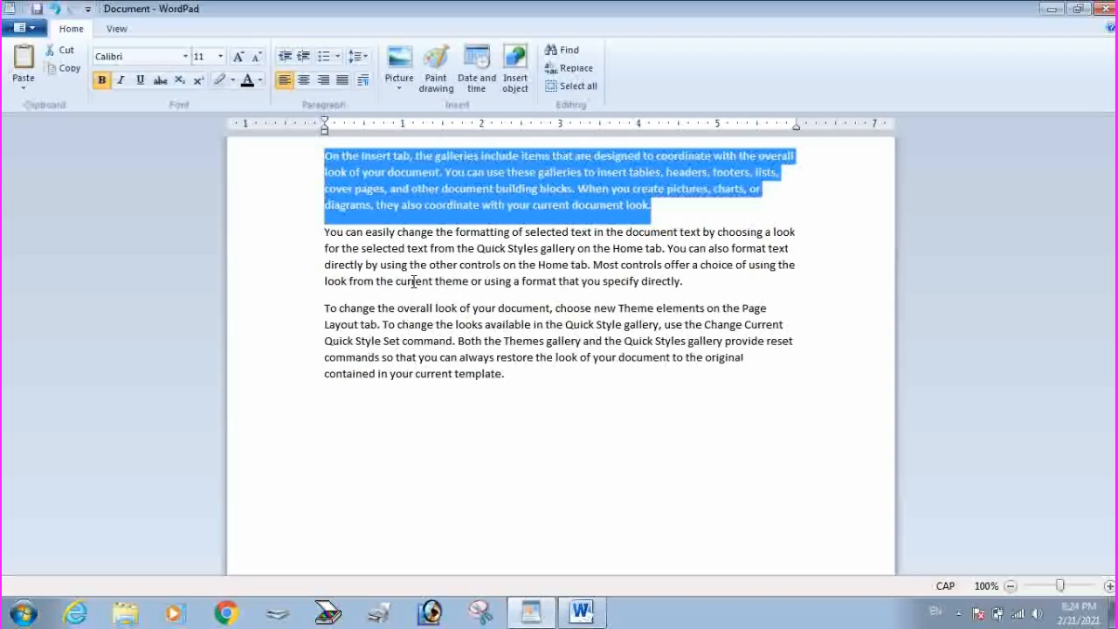
click(678, 233)
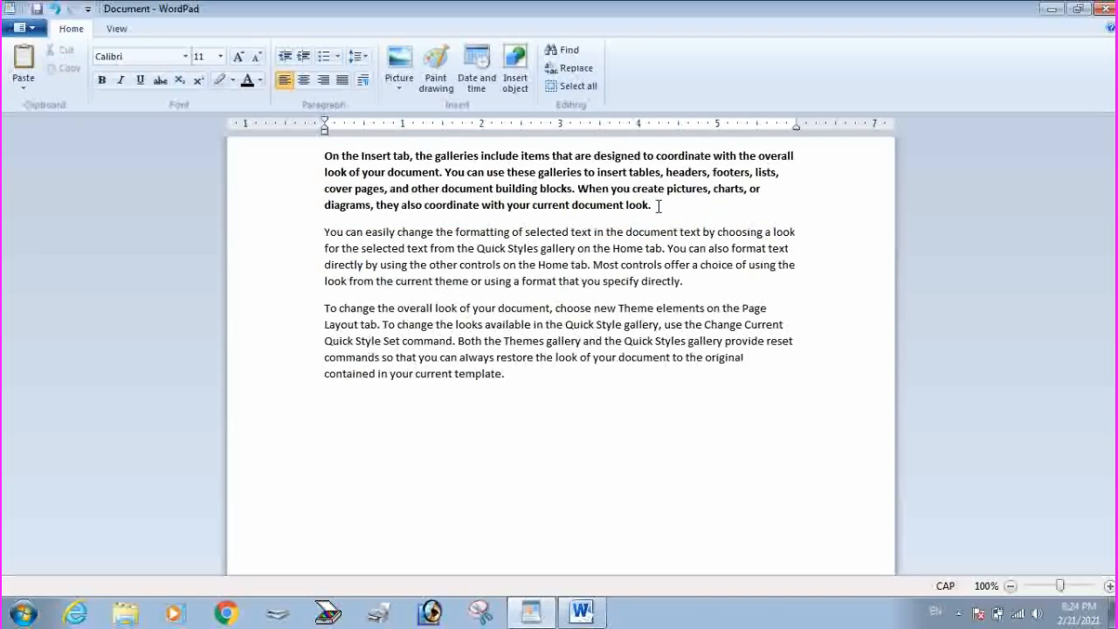
Make the second paragraph, starting "You can easily change", italic.
drag(312, 230, 625, 285)
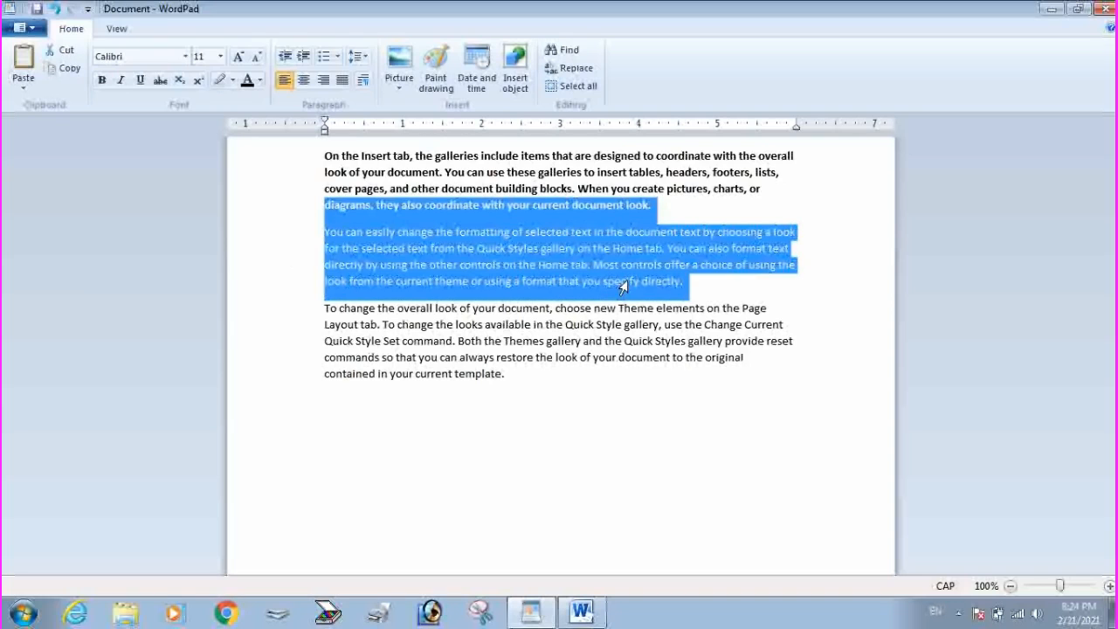
click(640, 282)
drag(696, 284, 321, 232)
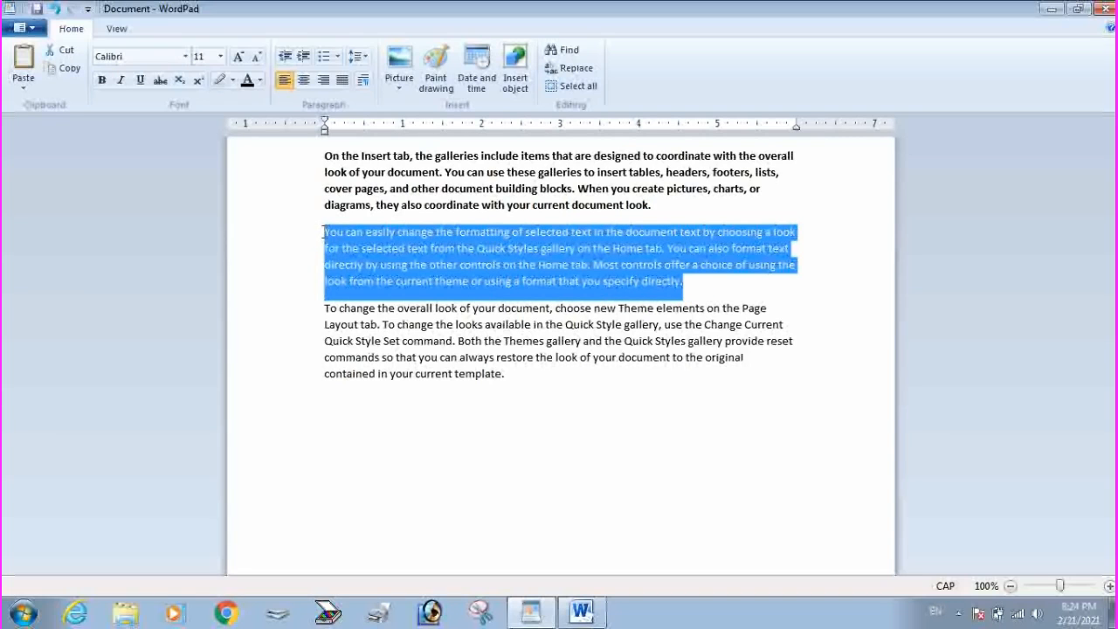
click(121, 80)
click(611, 372)
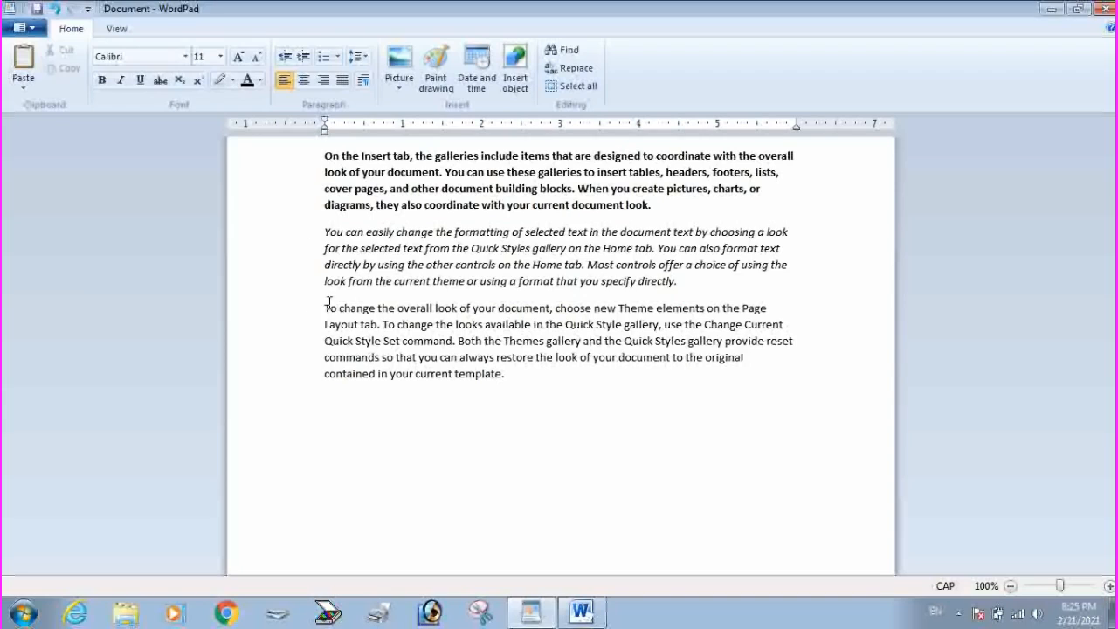
Underline the first line of the third paragraph, from "To change the overall look" to "Page".
drag(324, 308, 767, 308)
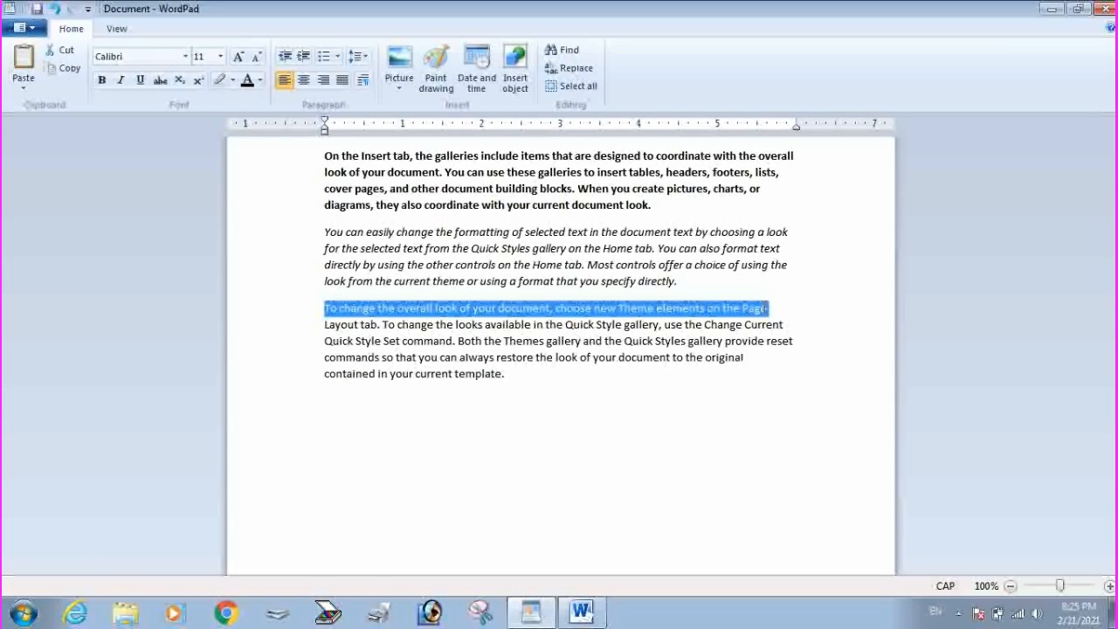
click(140, 79)
click(609, 431)
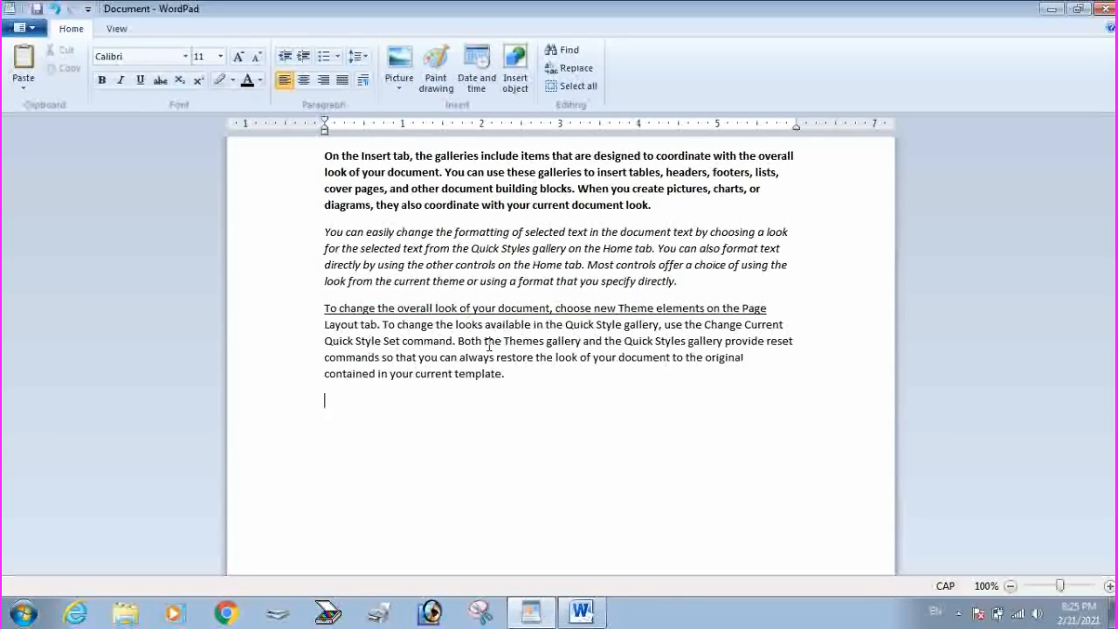
Strike through the word "Both" in the third paragraph.
drag(460, 341, 483, 345)
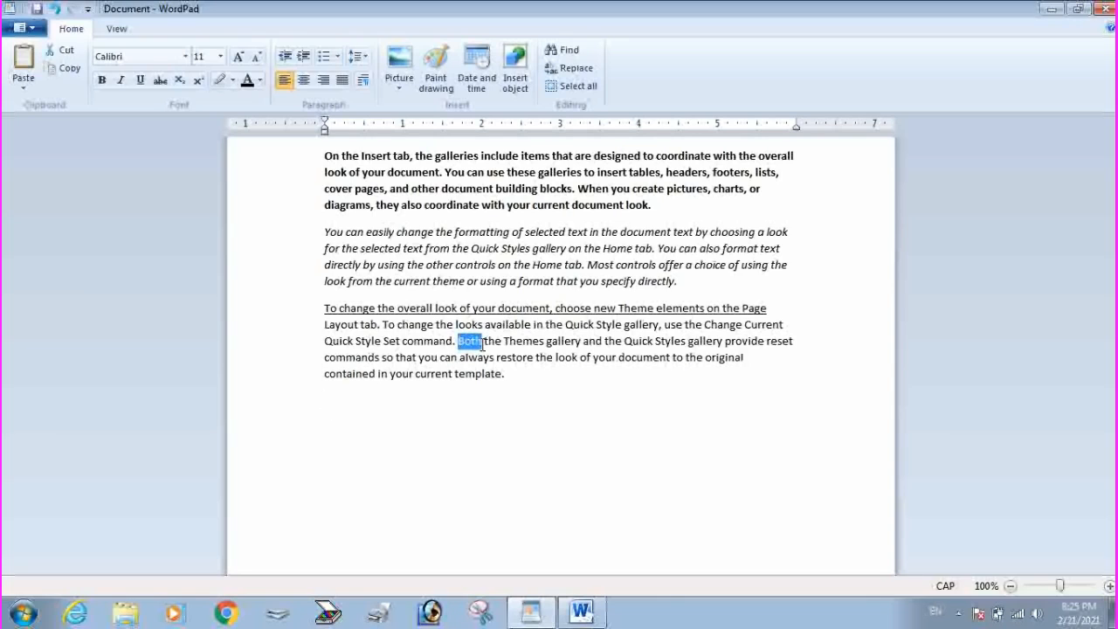
click(160, 80)
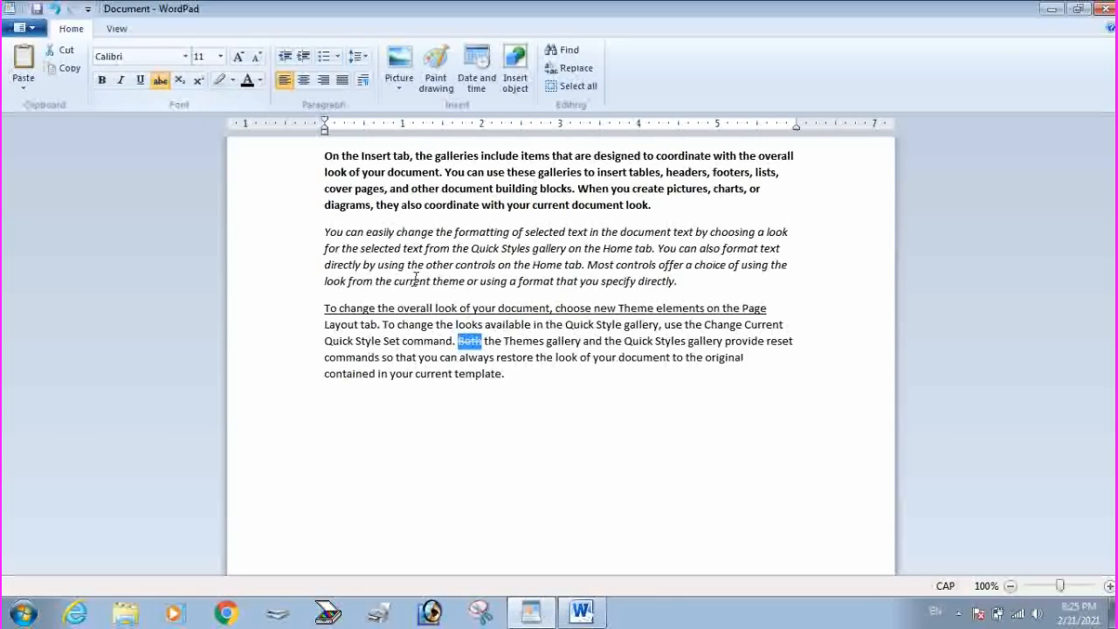
click(529, 411)
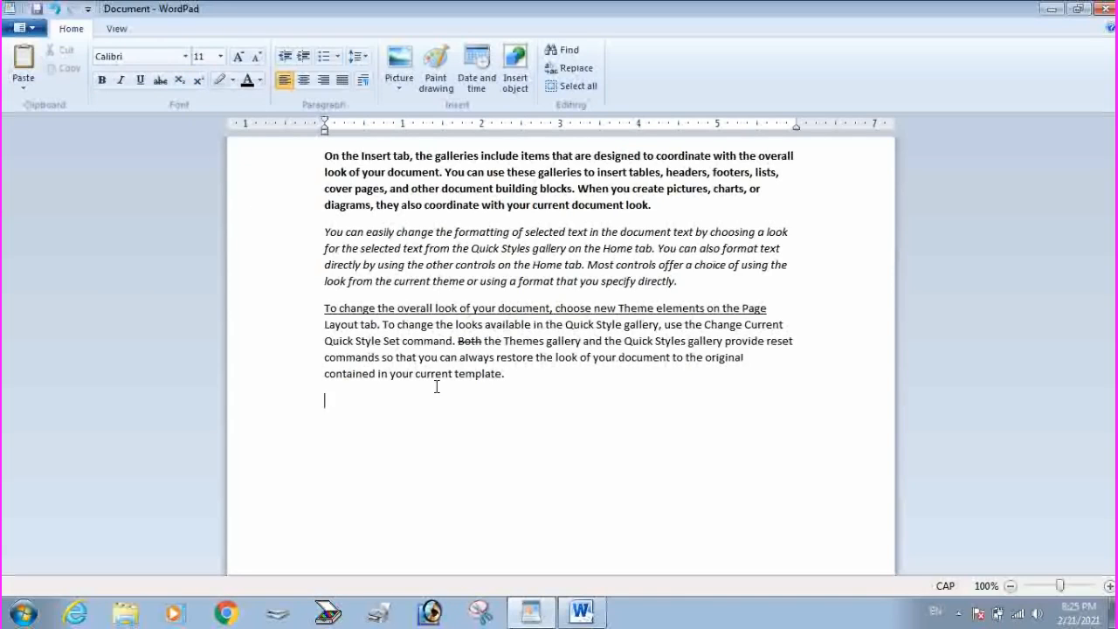
Add the formulas H2O and CO2 on separate lines below the third paragraph.
text(H2O)
click(345, 401)
key(BackSpace)
text(O)
Format the digit 2 as subscript in both the H2O and CO2 formulas.
drag(330, 402, 337, 404)
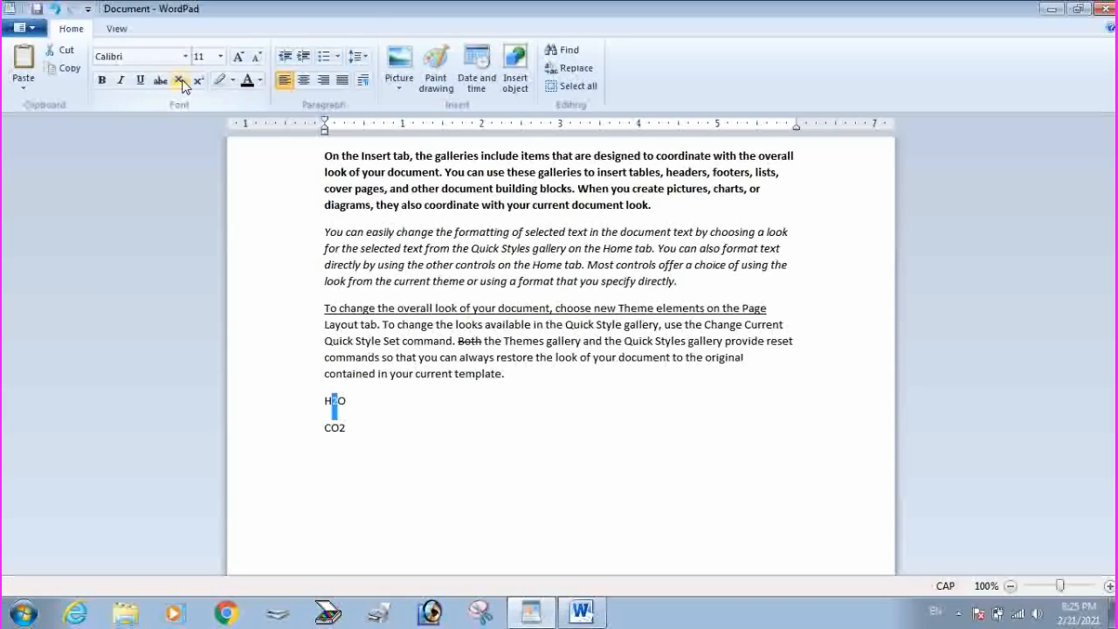
click(179, 80)
click(349, 430)
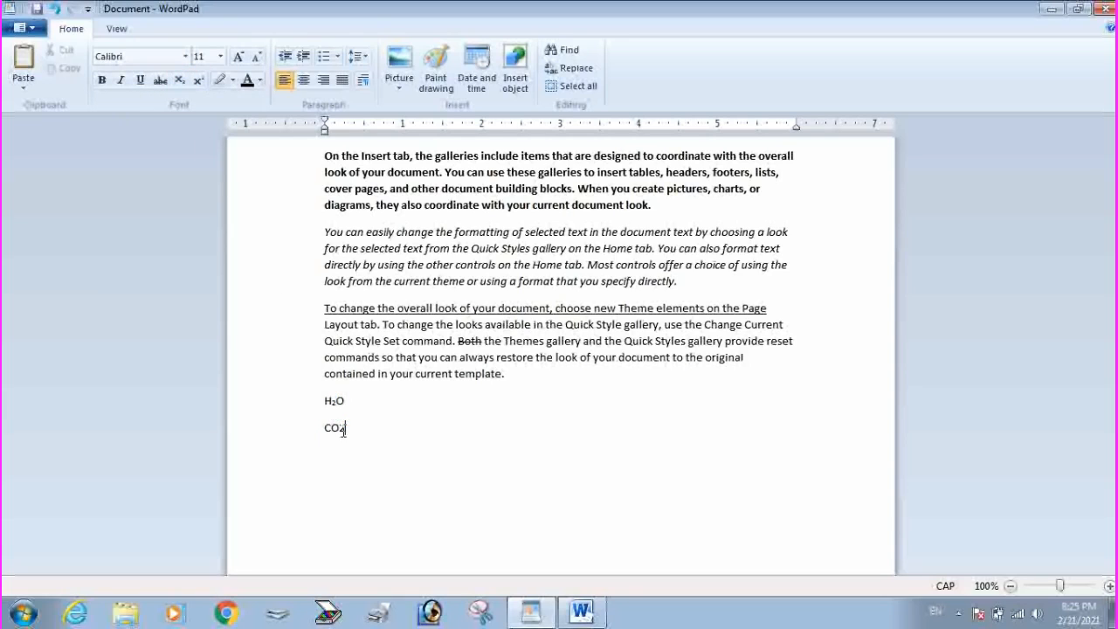
double_click(343, 430)
click(354, 430)
double_click(349, 430)
click(353, 430)
key(shift+Left)
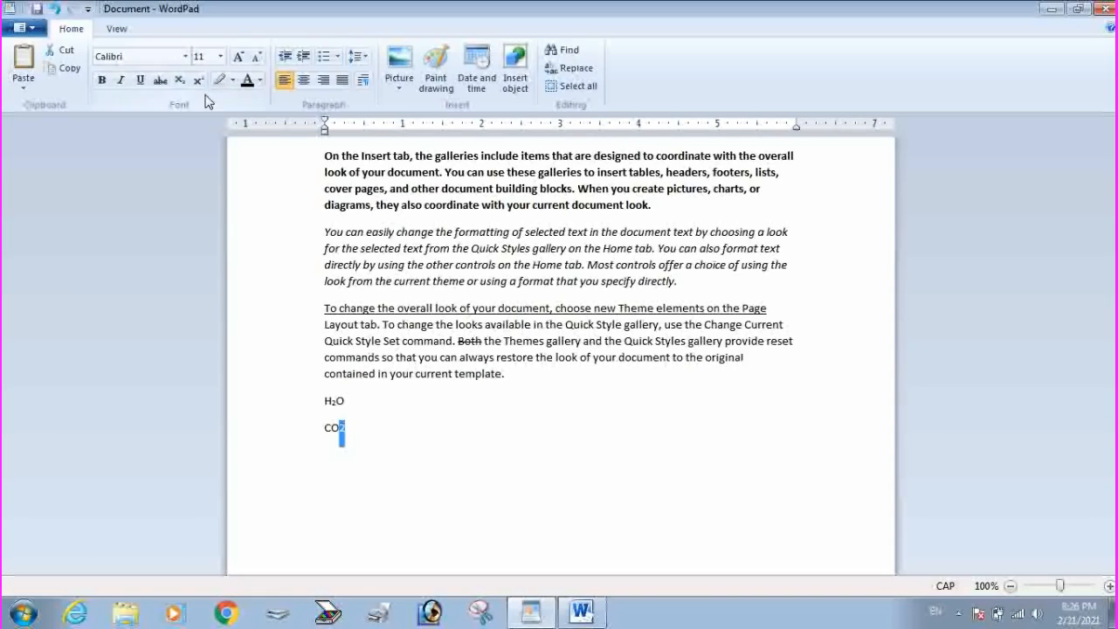
click(180, 82)
Insert a new line containing 123 between the H2O and CO2 lines.
click(324, 429)
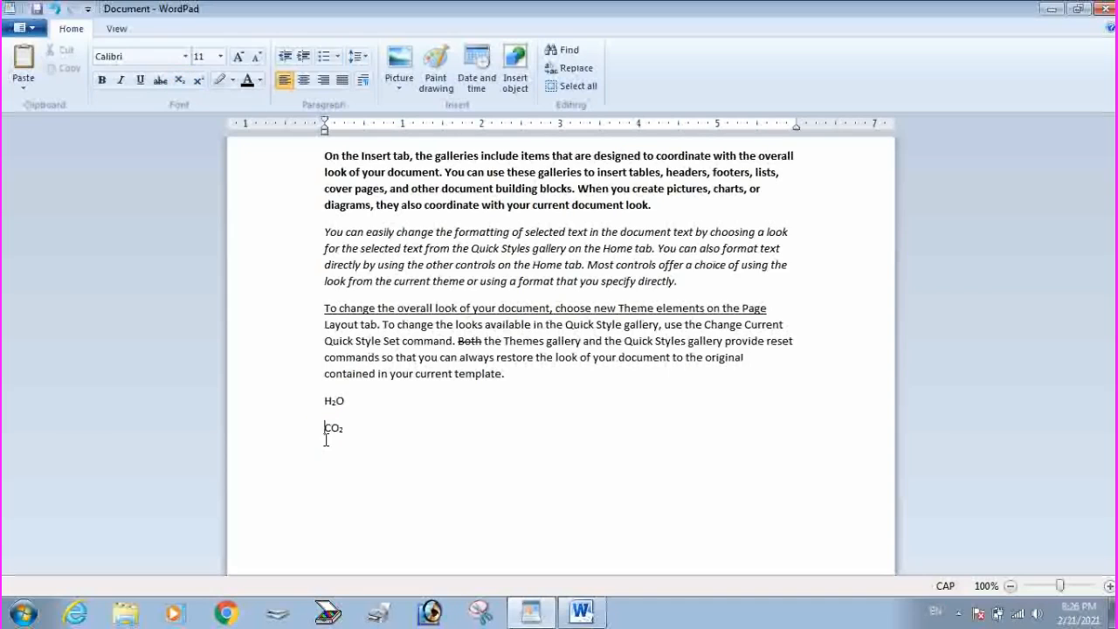
key(Return)
double_click(330, 430)
click(335, 428)
text(12³)
Format the digit 3 of the number 123 as superscript.
double_click(339, 427)
click(347, 428)
drag(346, 420, 339, 425)
click(198, 81)
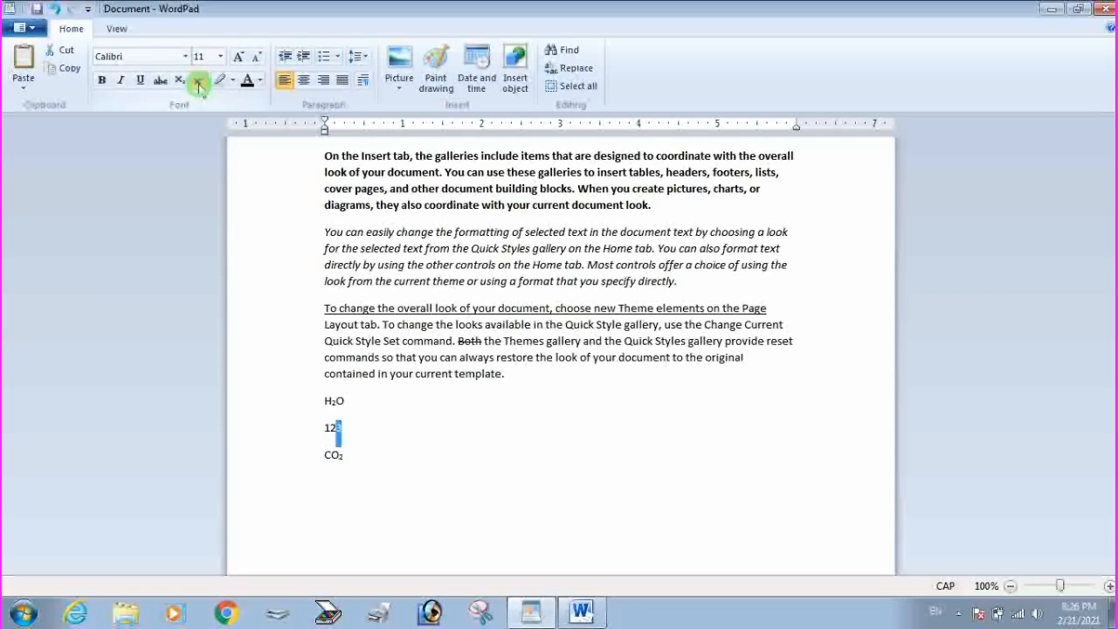
click(384, 442)
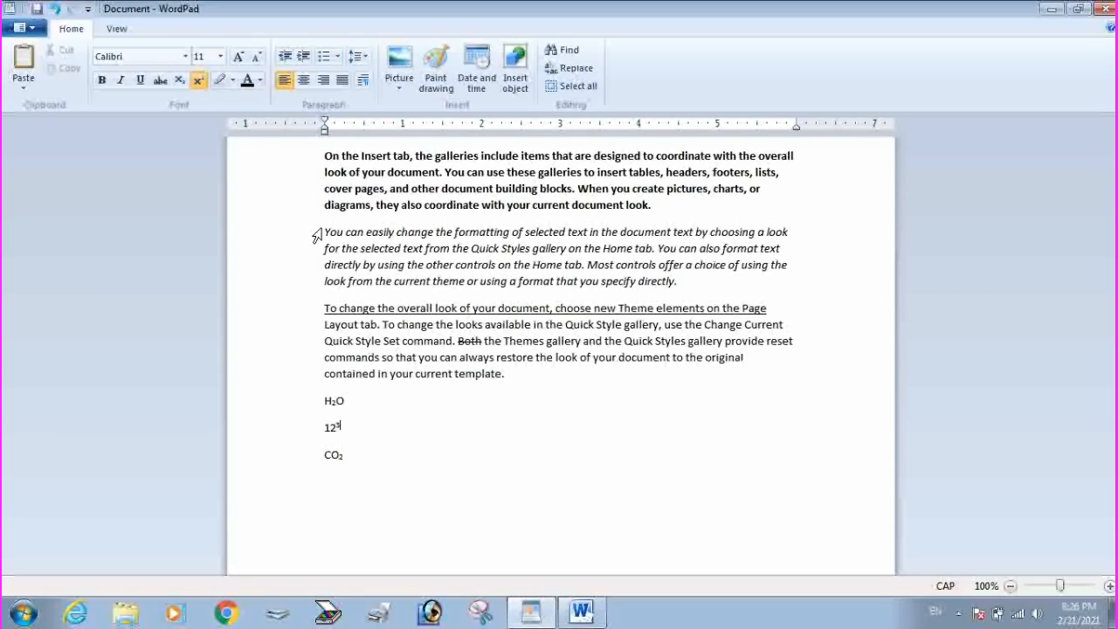
Set the font size of the second paragraph's first line to 72.
drag(323, 232, 782, 239)
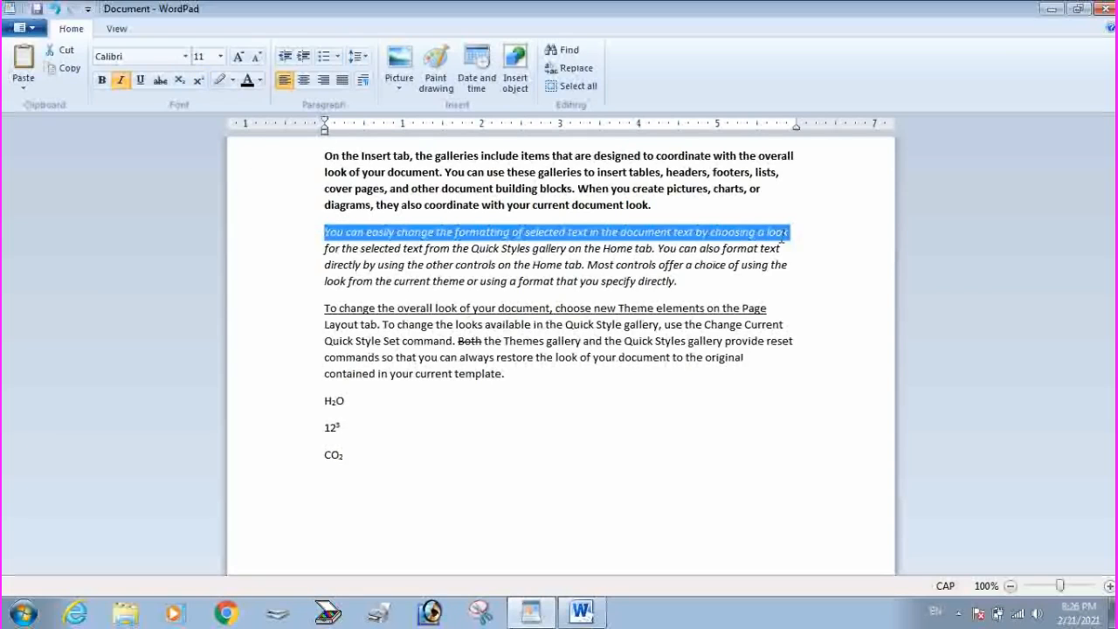
click(221, 55)
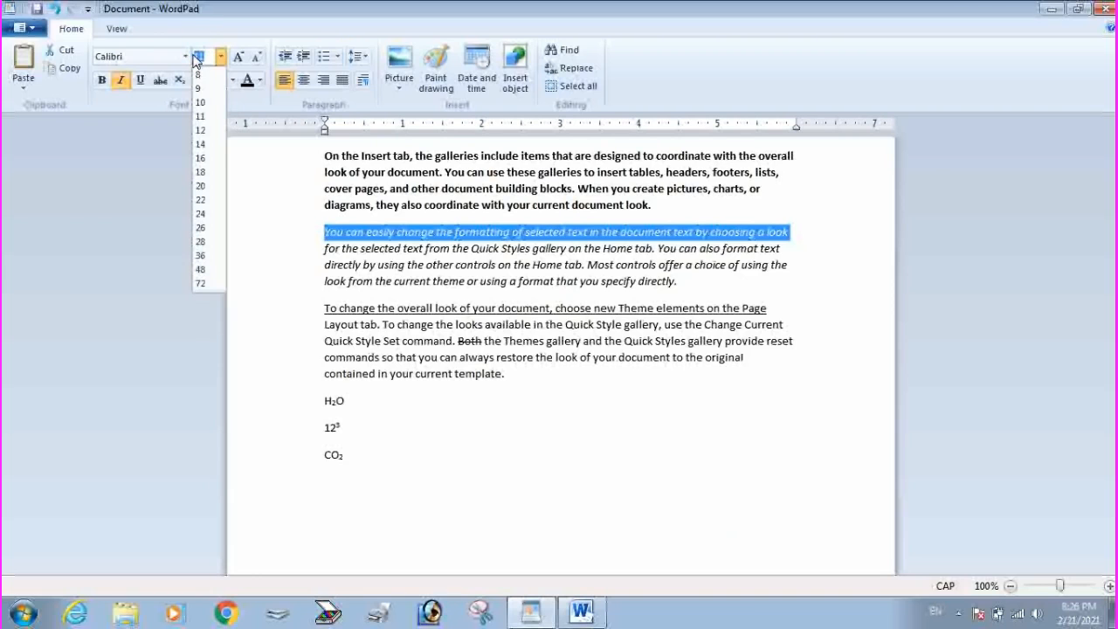
click(200, 283)
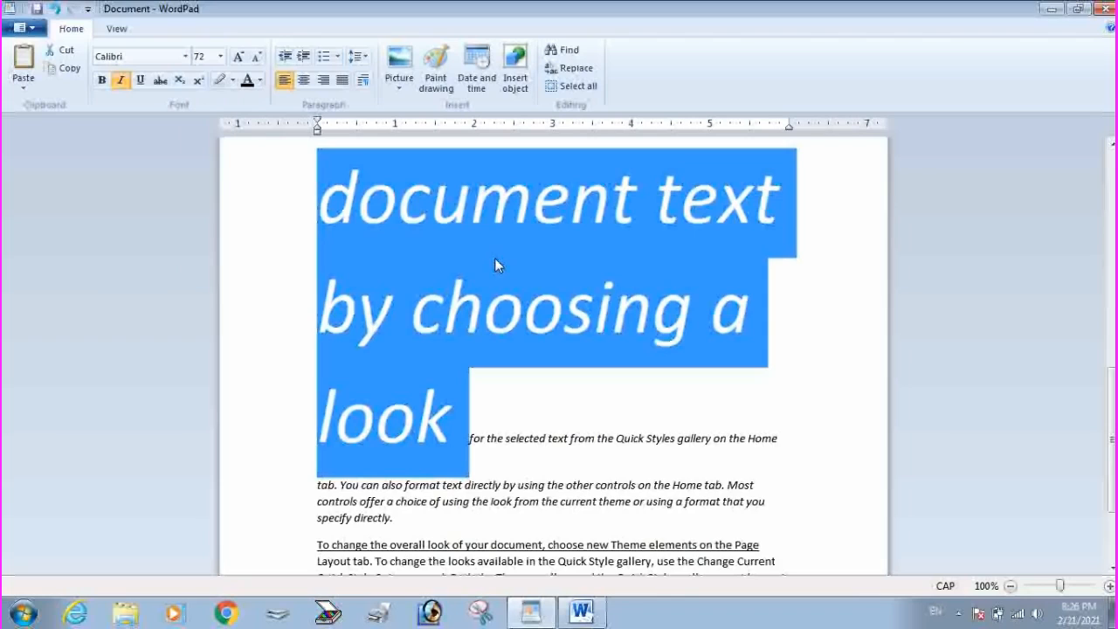
Set the selected text to a custom font size of 80, beyond the preset sizes.
click(209, 55)
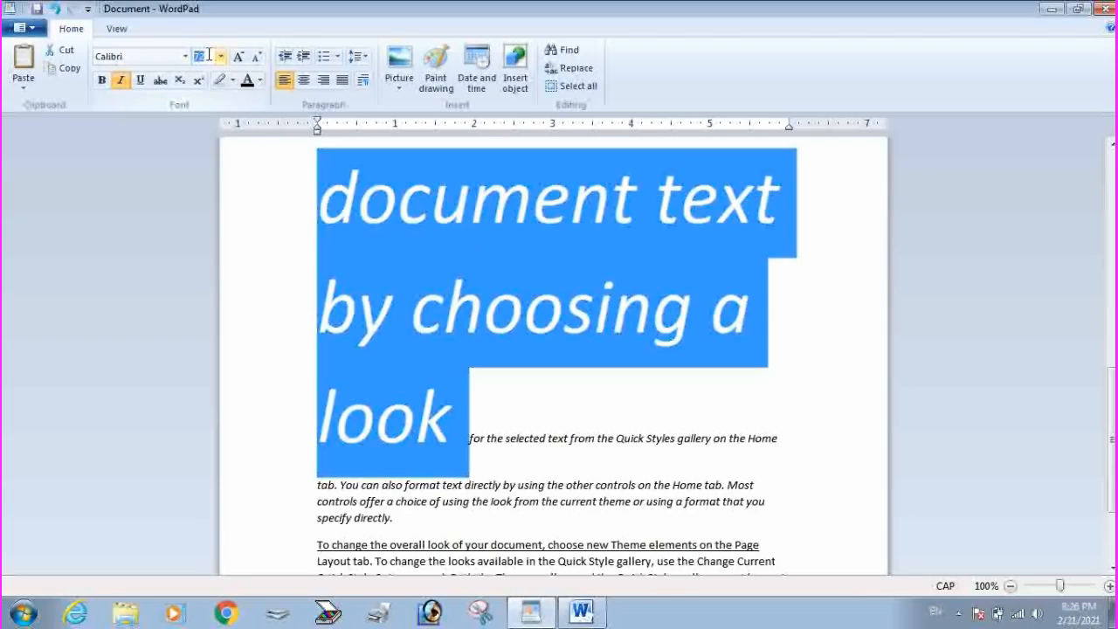
text(80)
key(Return)
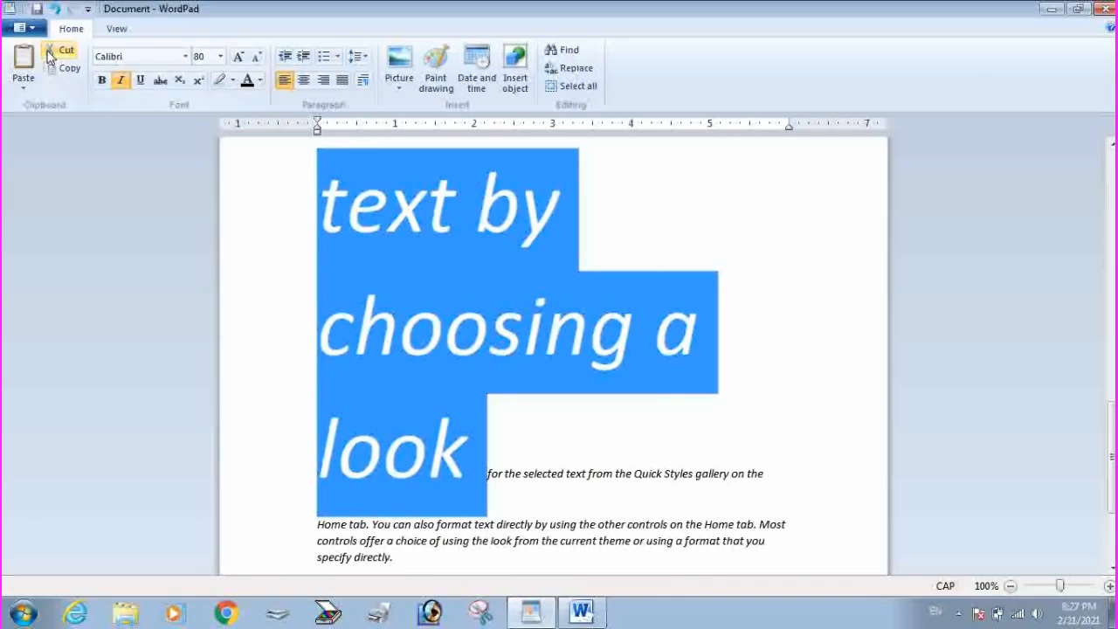
Shrink the selected text's font size step by step to one preset size below 16.
click(207, 54)
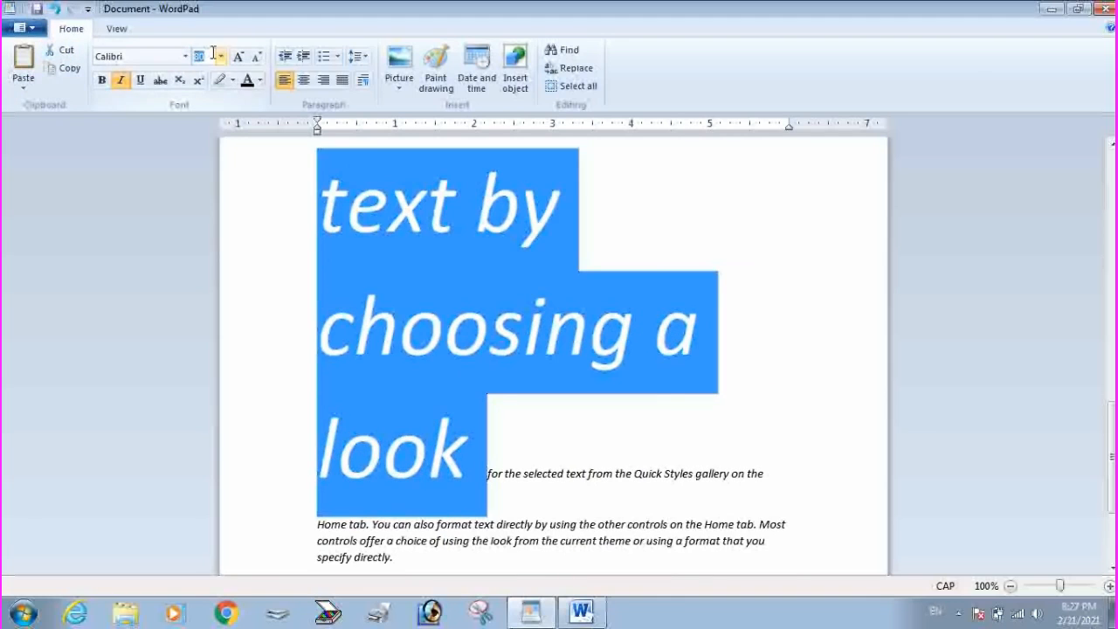
click(257, 59)
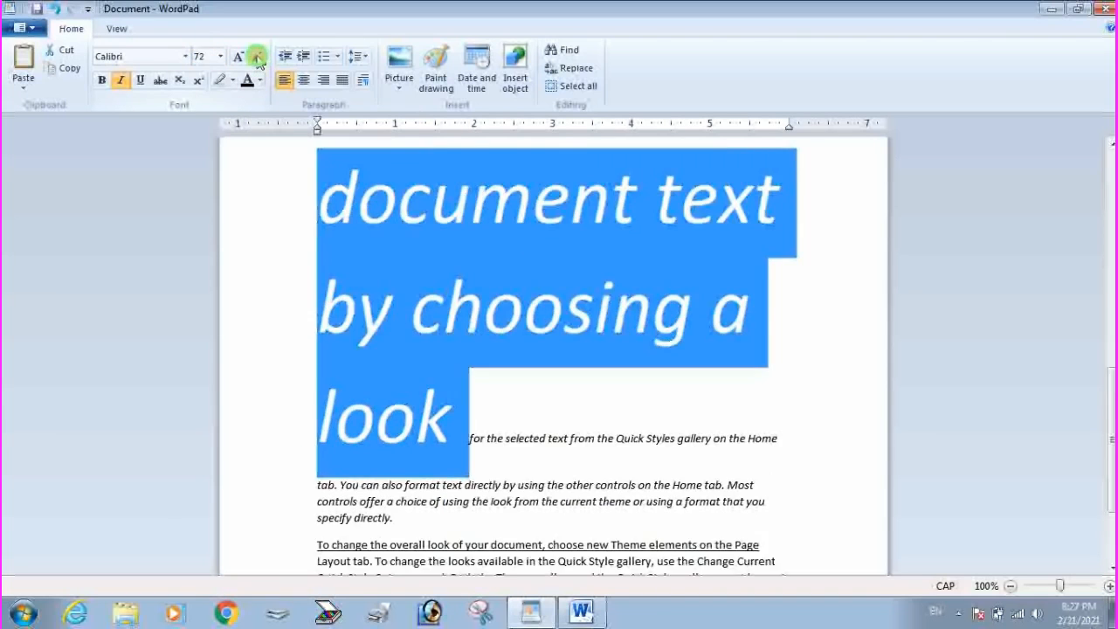
click(257, 58)
click(257, 58)
click(257, 59)
click(257, 59)
click(257, 58)
click(257, 58)
click(256, 58)
click(257, 58)
click(256, 58)
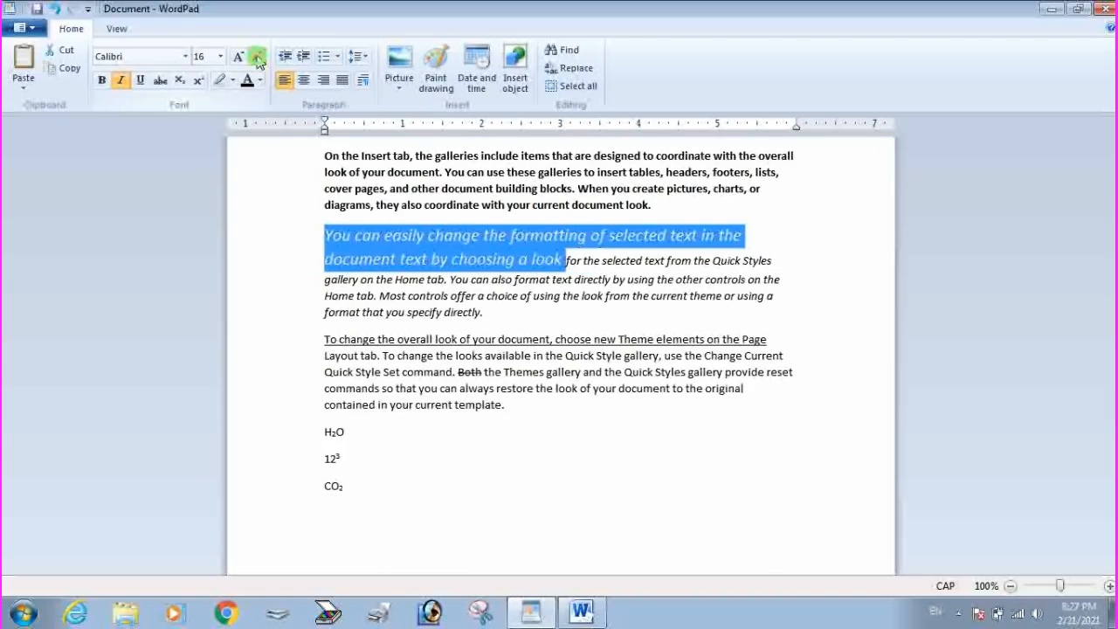
click(257, 59)
Enlarge the selected text's font size step by step to 24.
click(239, 58)
click(238, 58)
click(238, 58)
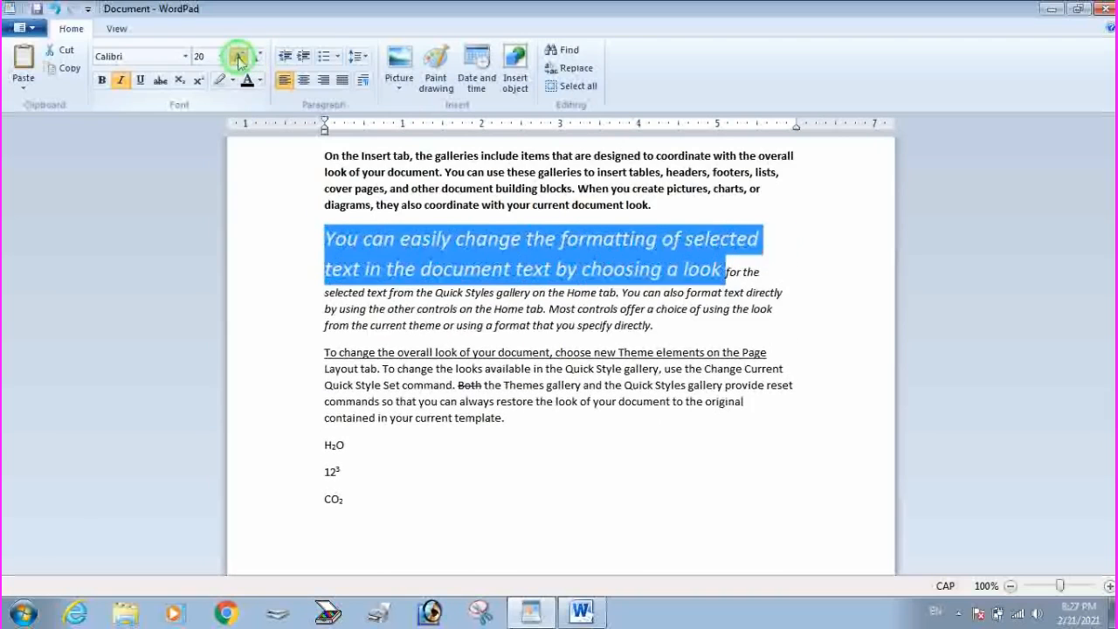
click(238, 57)
click(238, 58)
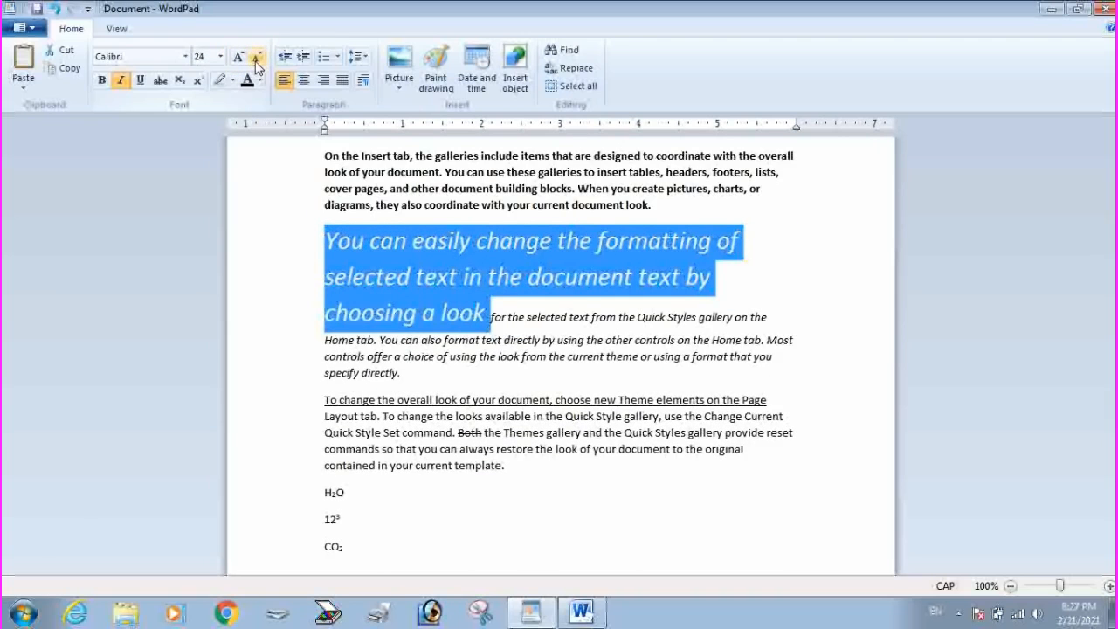
Shrink the selected text's font size step by step to 16.
click(257, 59)
click(257, 59)
click(257, 59)
click(257, 58)
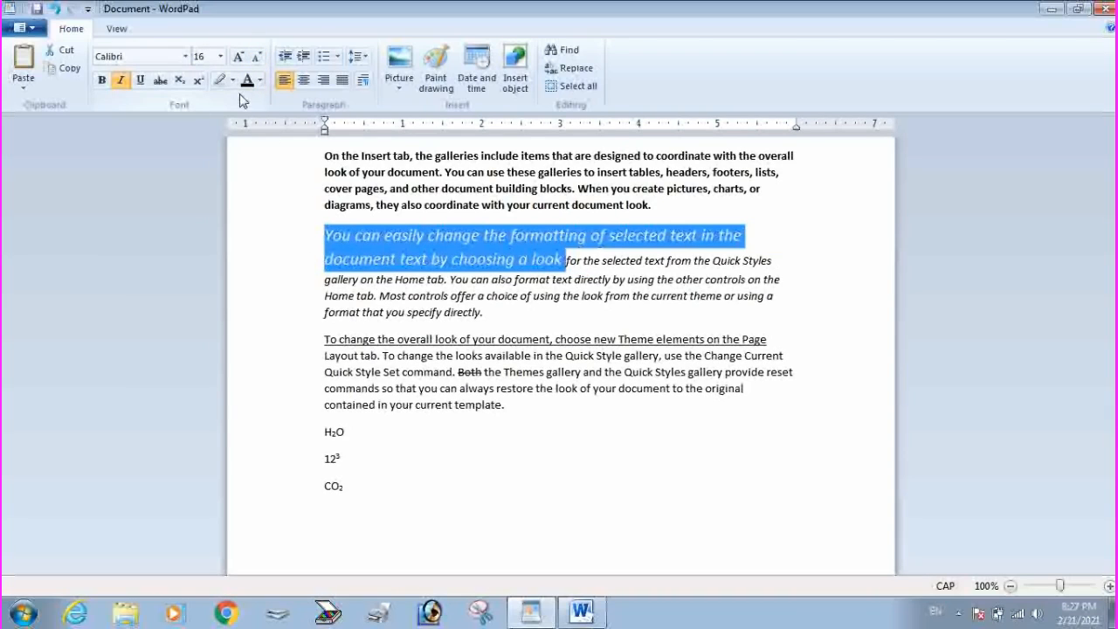
Set the font of the entire second paragraph to Harlow Solid Italic.
click(185, 56)
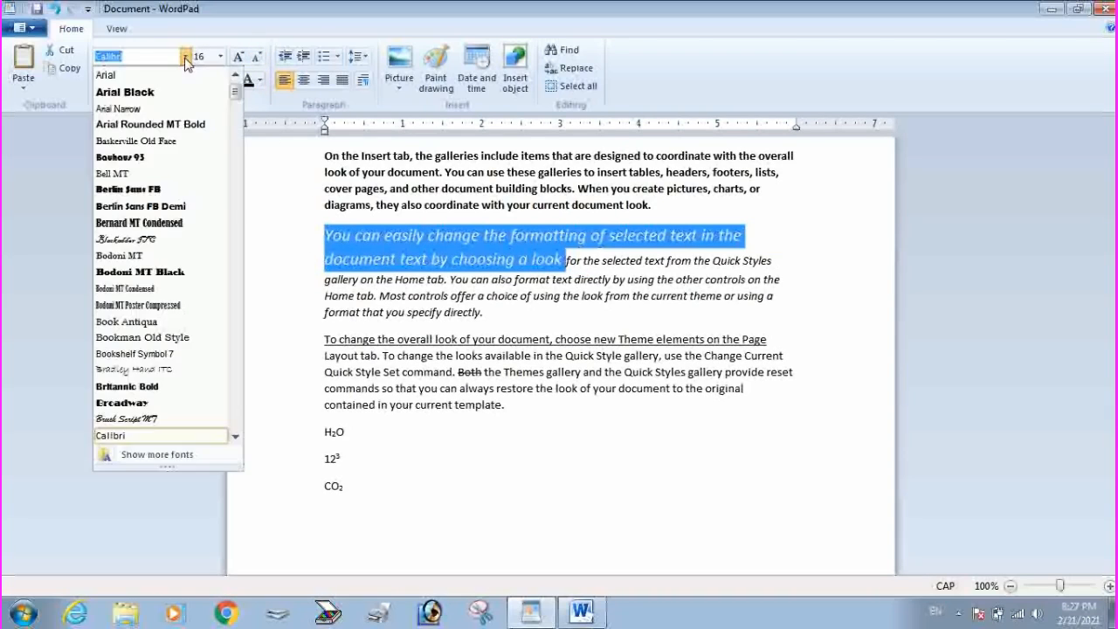
click(566, 310)
drag(531, 316, 316, 249)
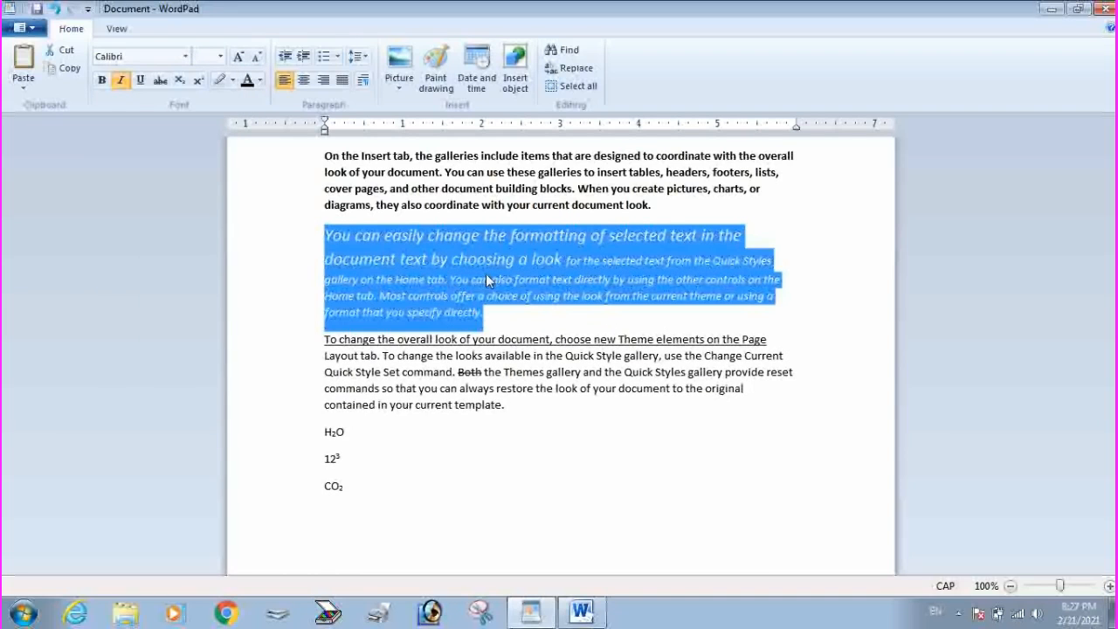
click(185, 56)
scroll(148, 239, down, 10)
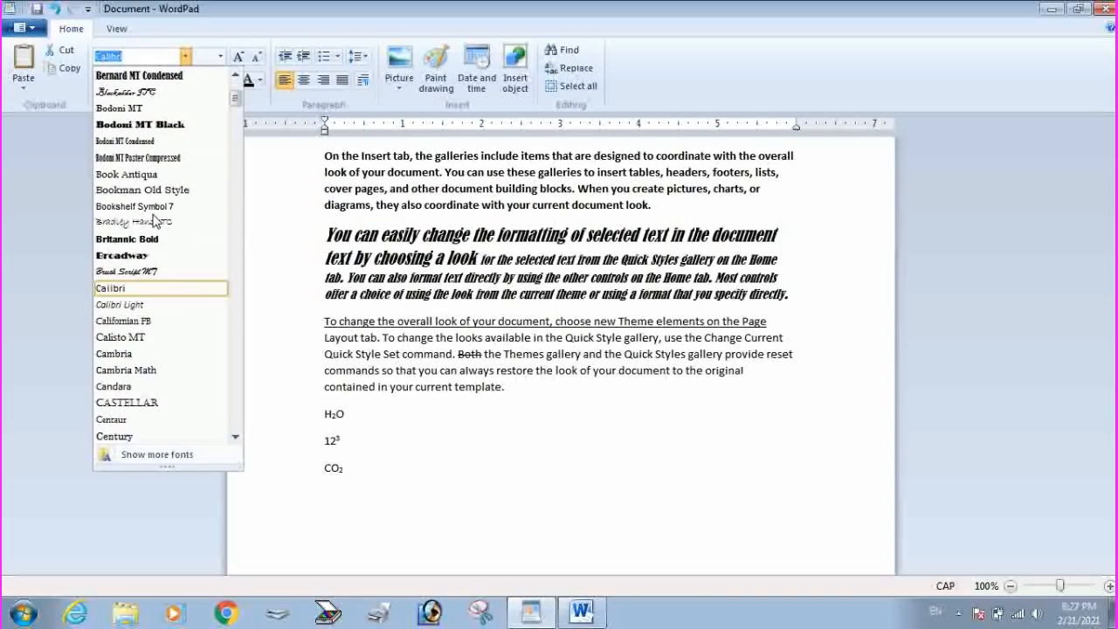
scroll(160, 234, down, 5)
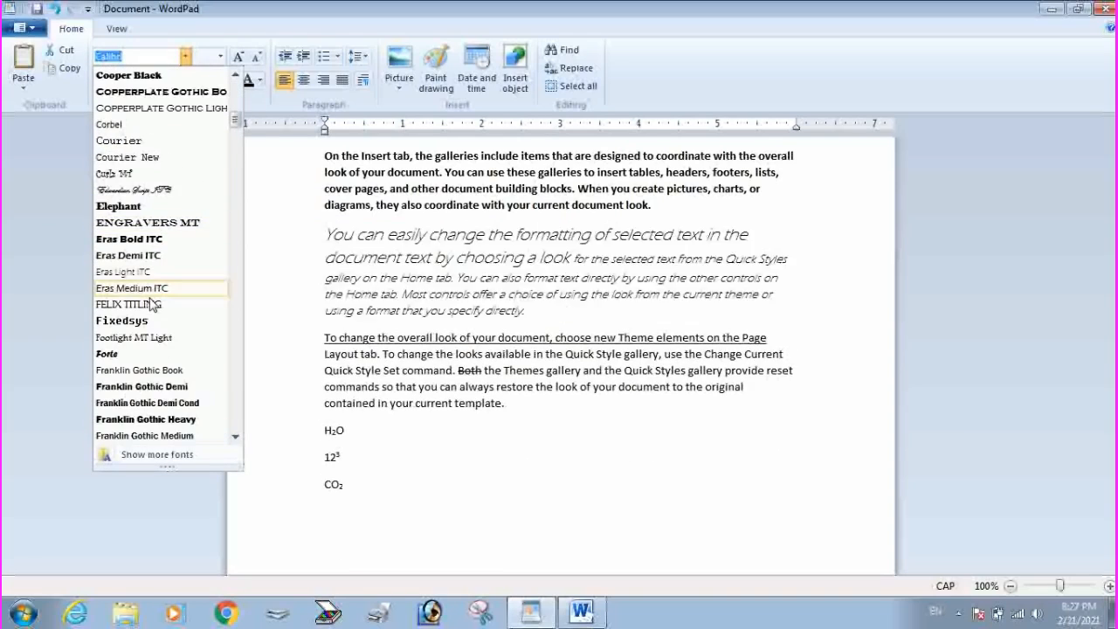
scroll(140, 345, down, 5)
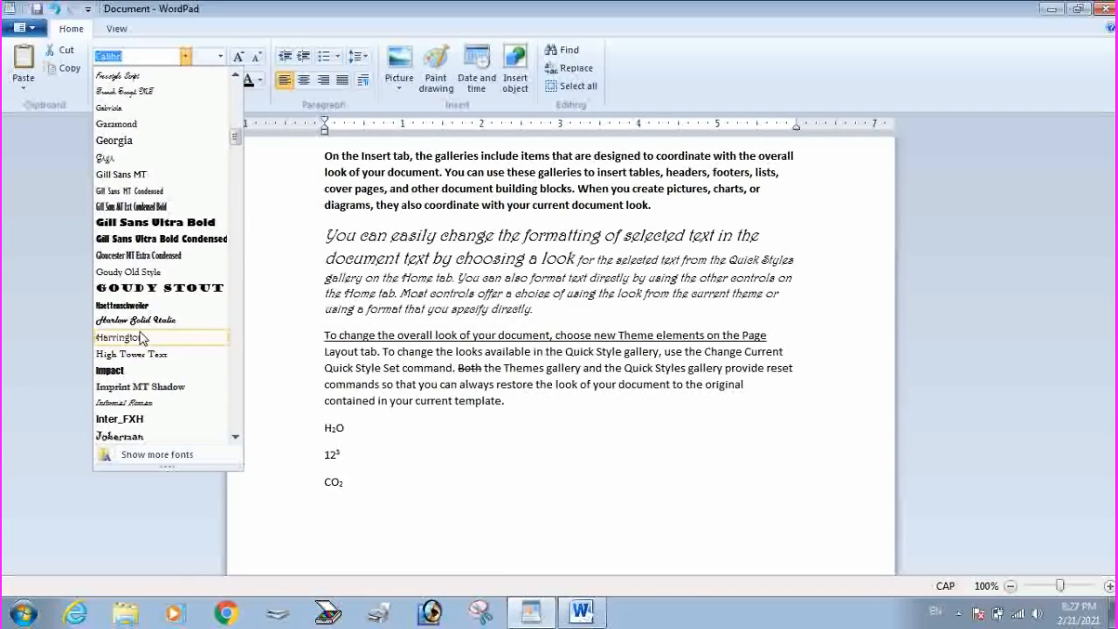
click(138, 321)
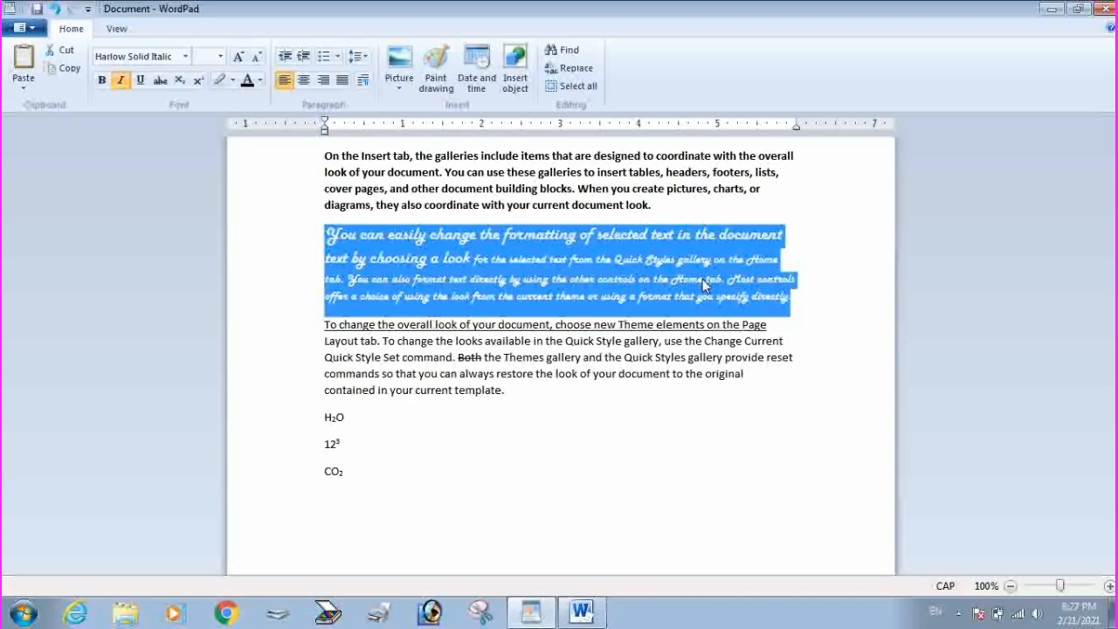
click(283, 241)
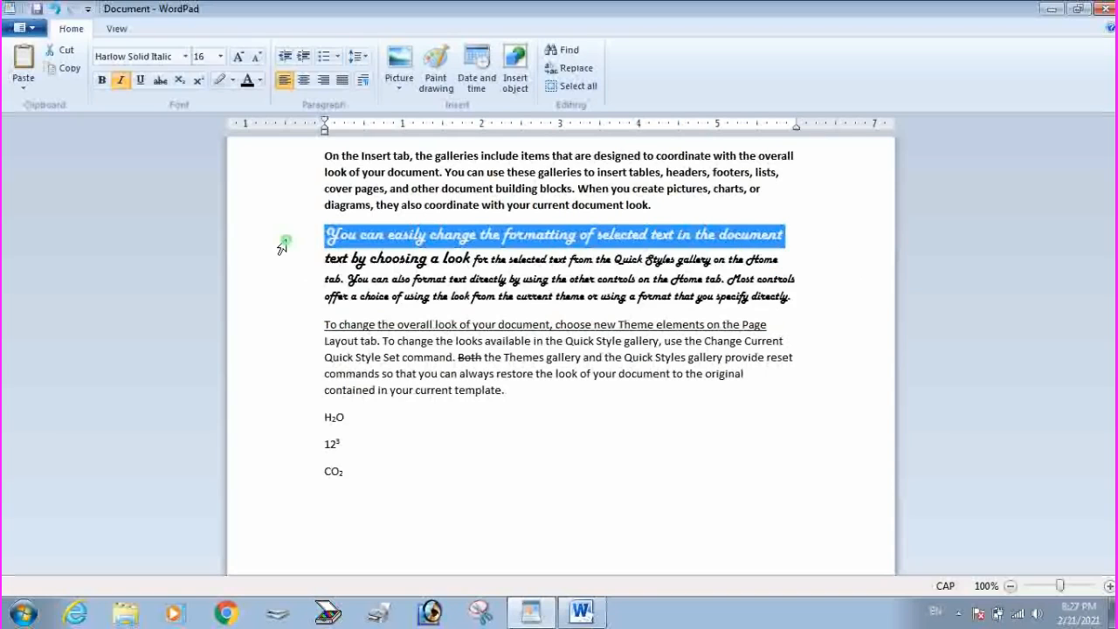
click(289, 218)
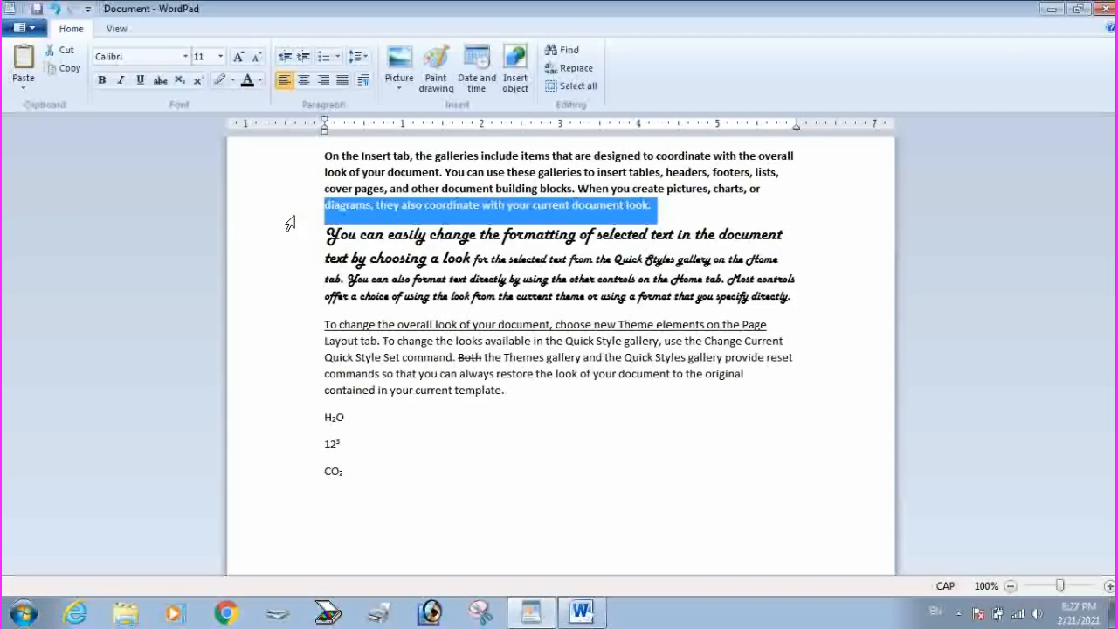
Try increasing the indent of the CO2 line by one level and undo it.
click(709, 426)
drag(346, 473, 332, 146)
click(543, 475)
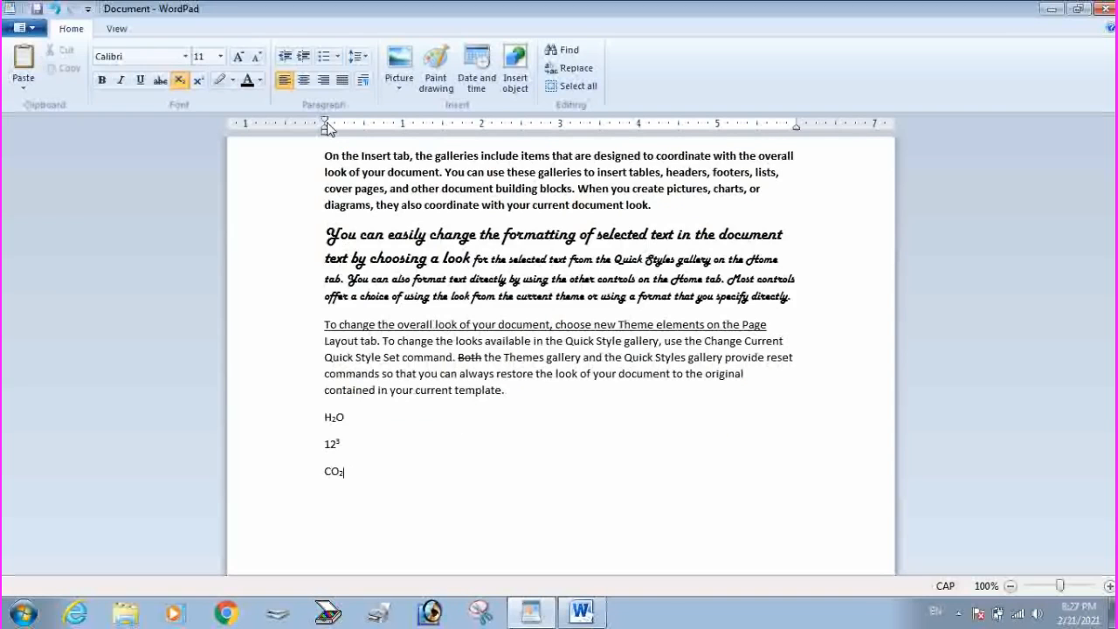
click(303, 57)
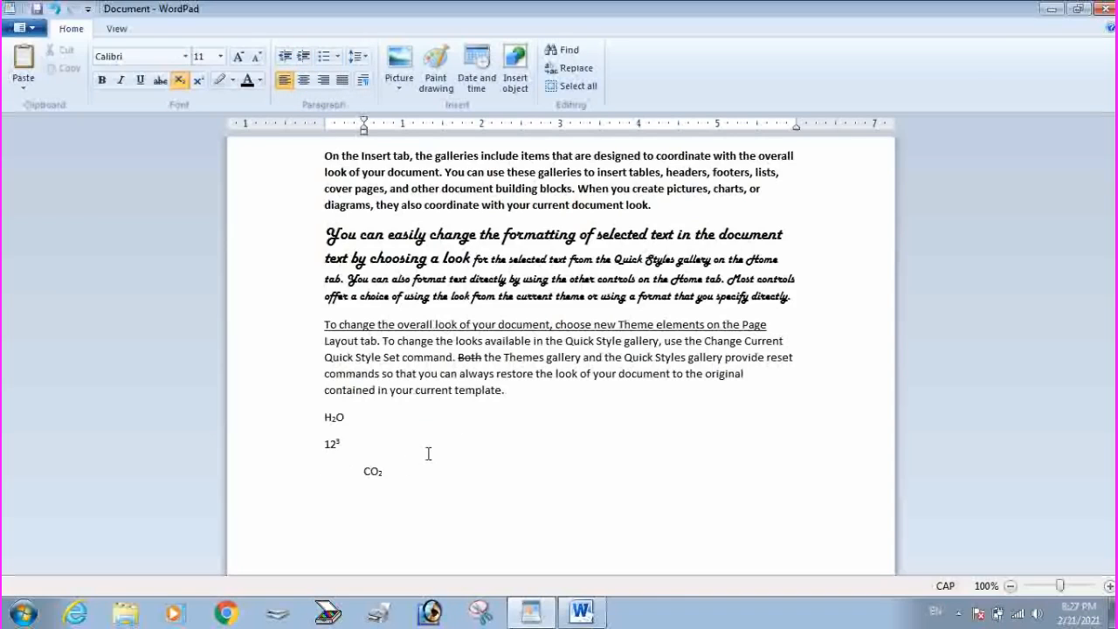
key(ctrl+z)
Increase the indent of all the document's text by three levels.
drag(372, 487, 322, 154)
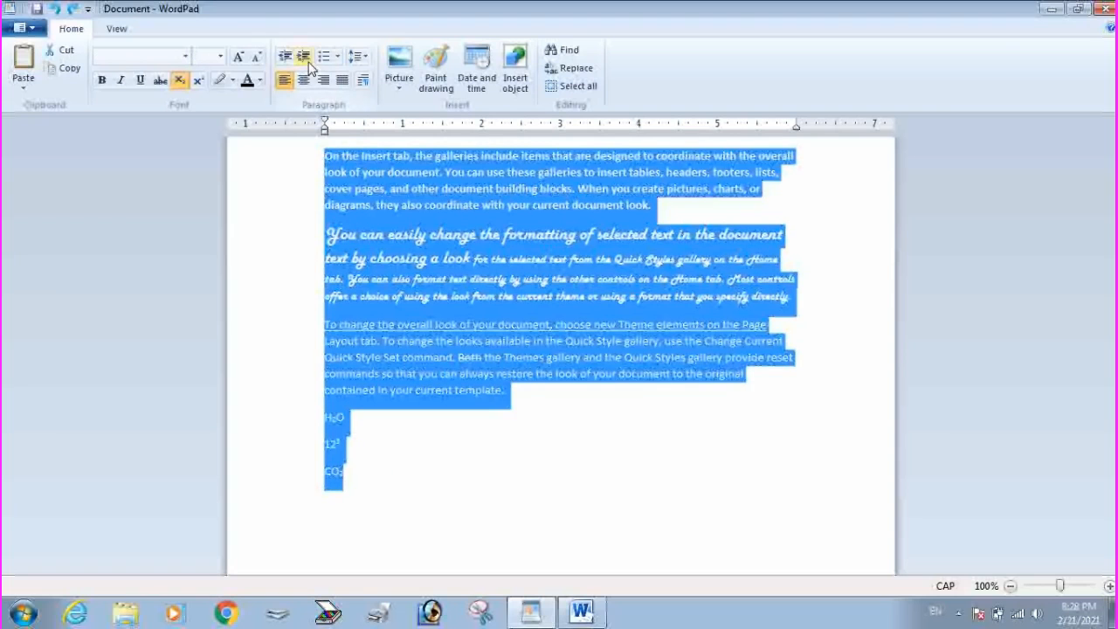
click(307, 60)
click(306, 59)
click(307, 60)
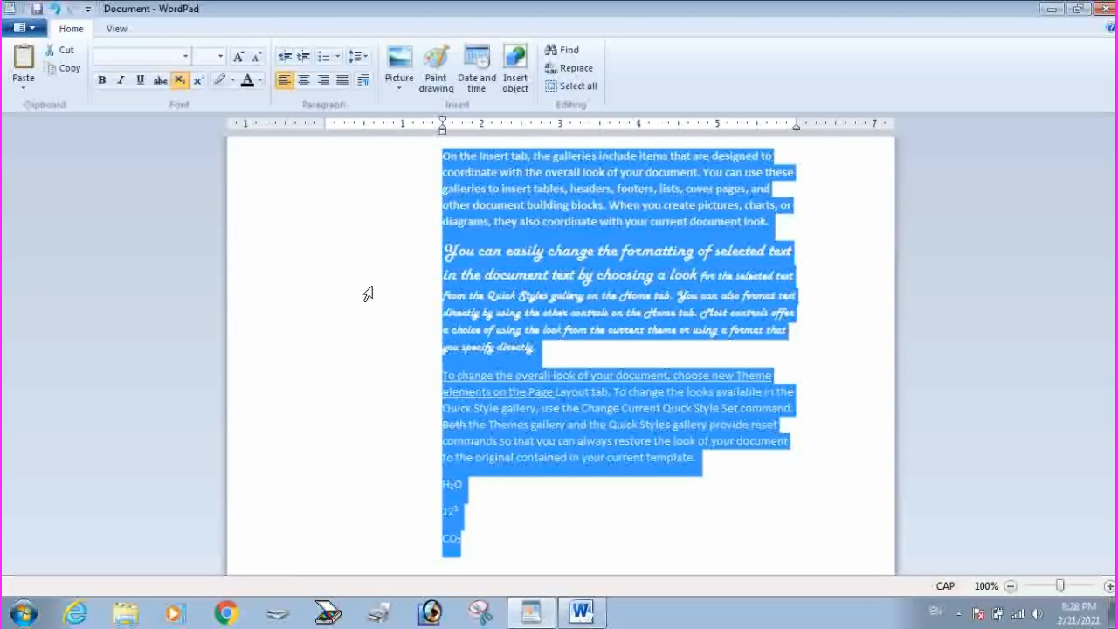
Decrease the indent of all the text level by level until it is back at the page margin, and deselect it.
click(287, 56)
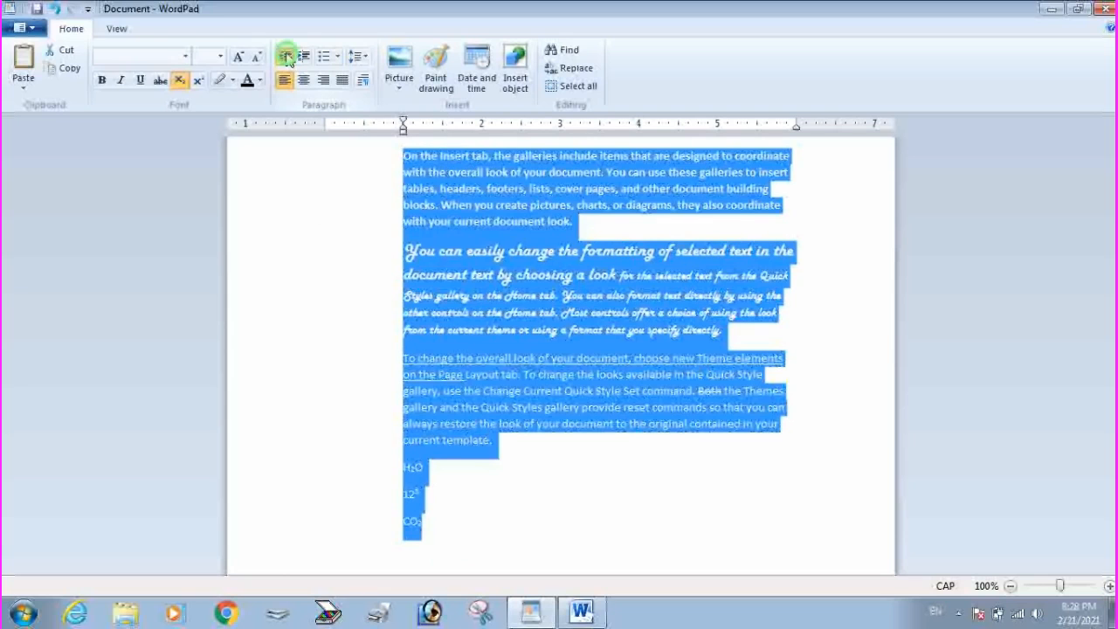
click(287, 57)
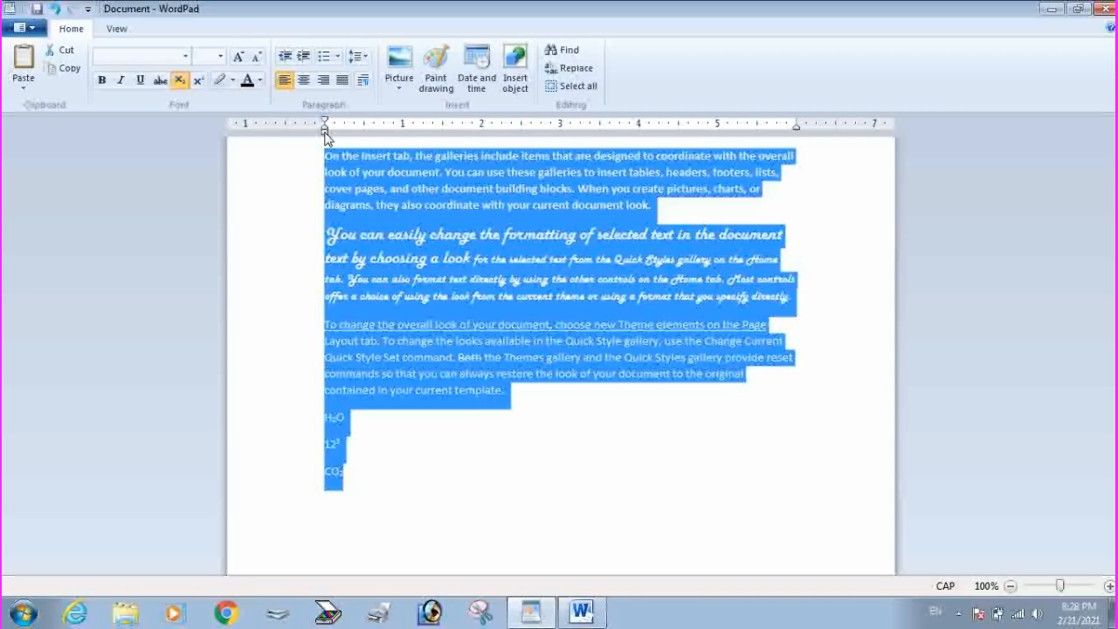
mouse_move(326, 133)
mouse_down()
mouse_move(450, 134)
mouse_move(325, 134)
mouse_up()
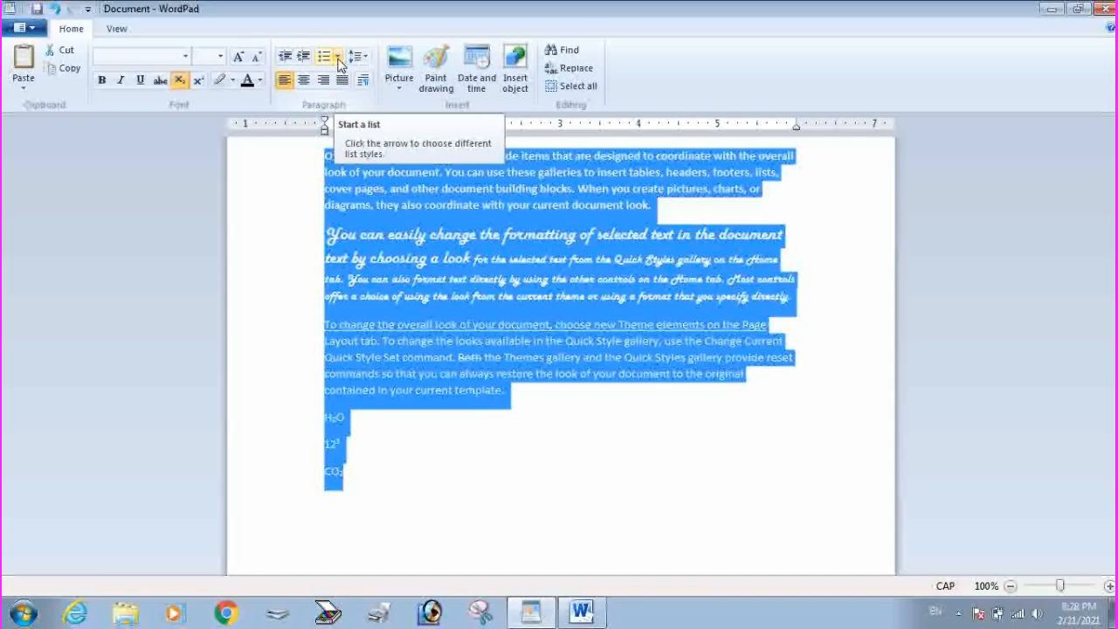
click(468, 477)
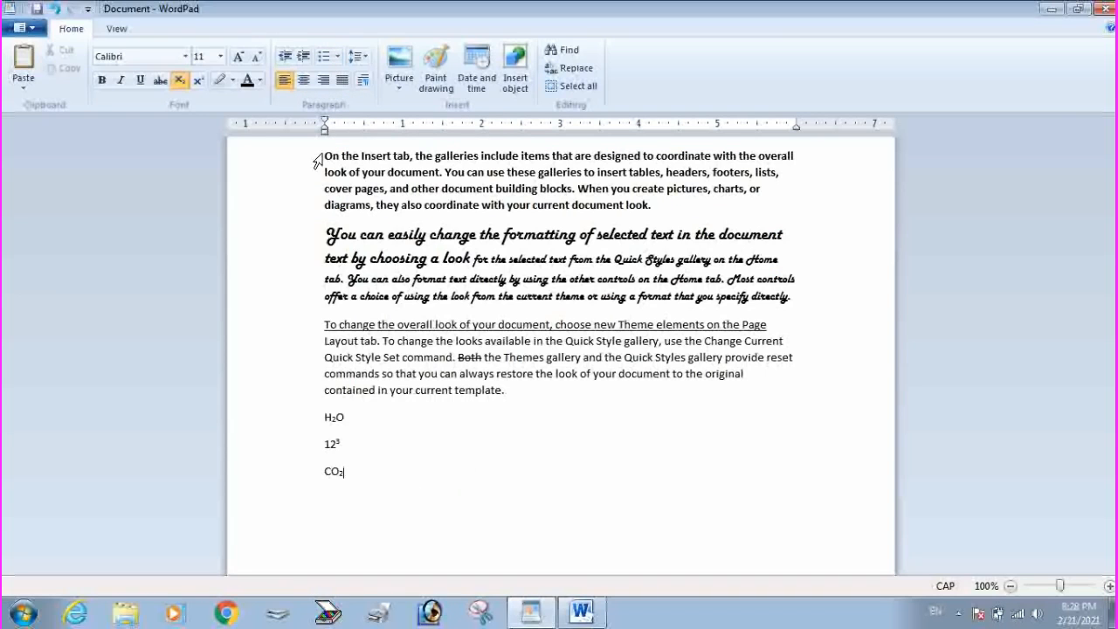
Format the three text paragraphs above the H2O line as a bulleted list.
drag(325, 155, 528, 404)
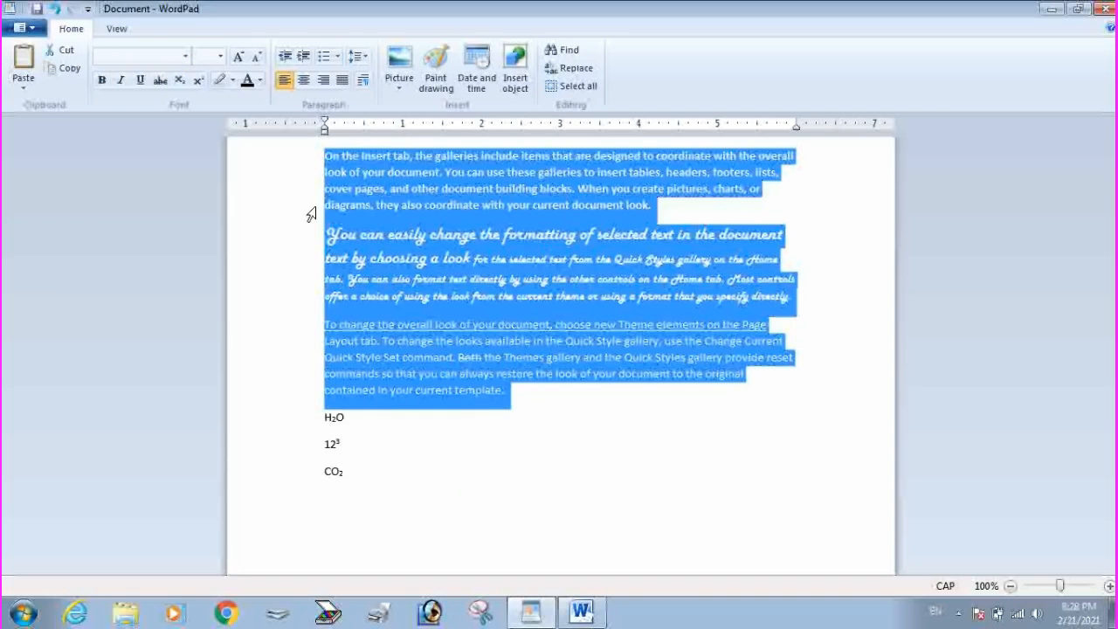
click(337, 56)
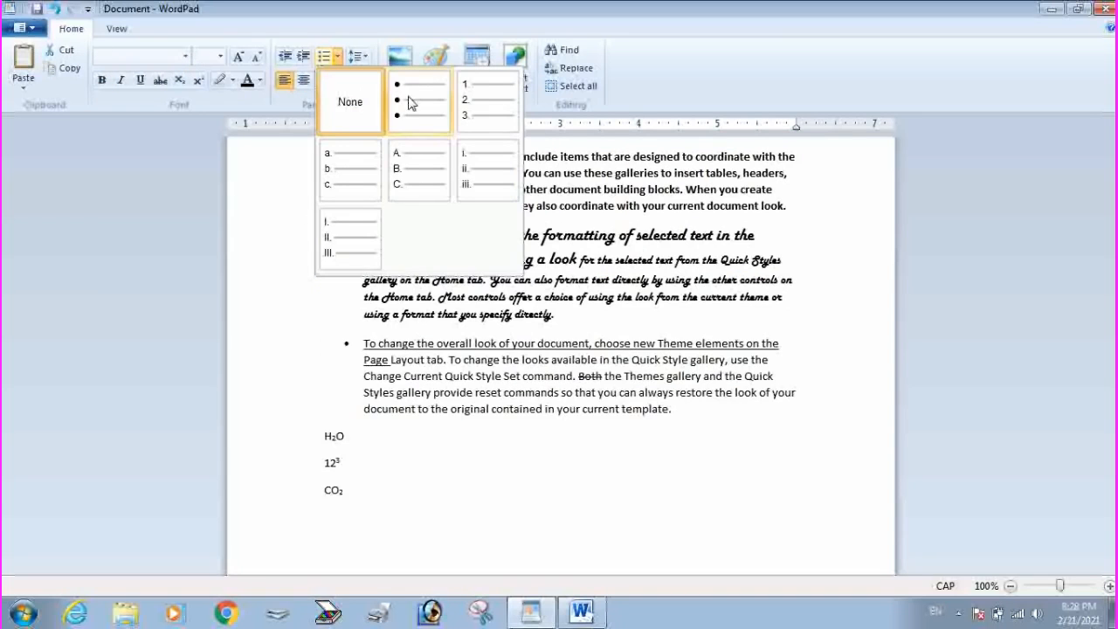
click(415, 117)
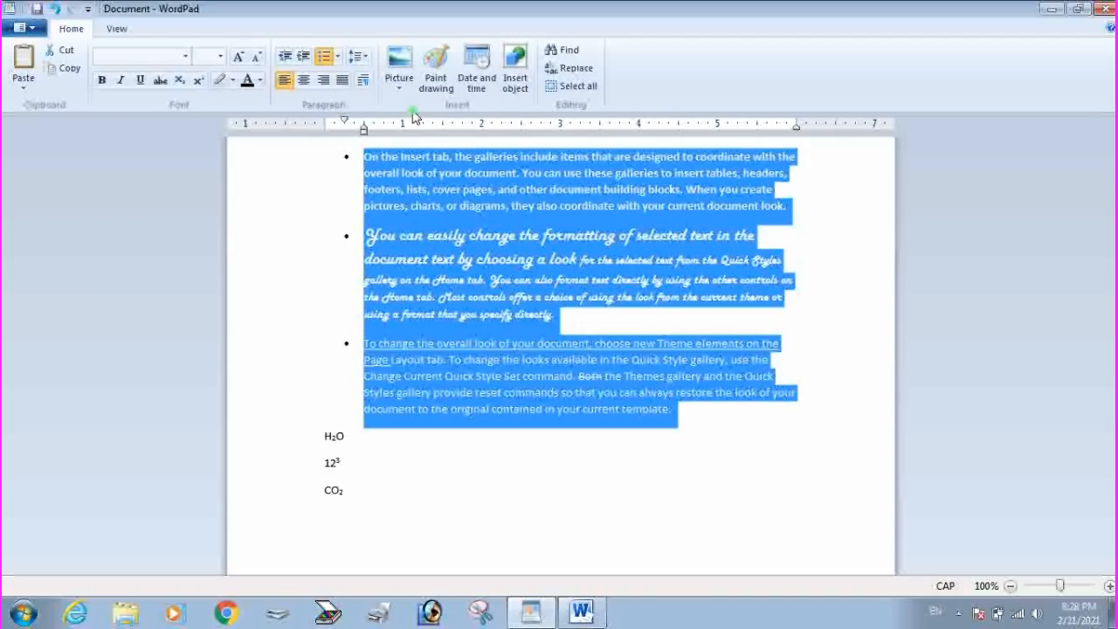
click(355, 190)
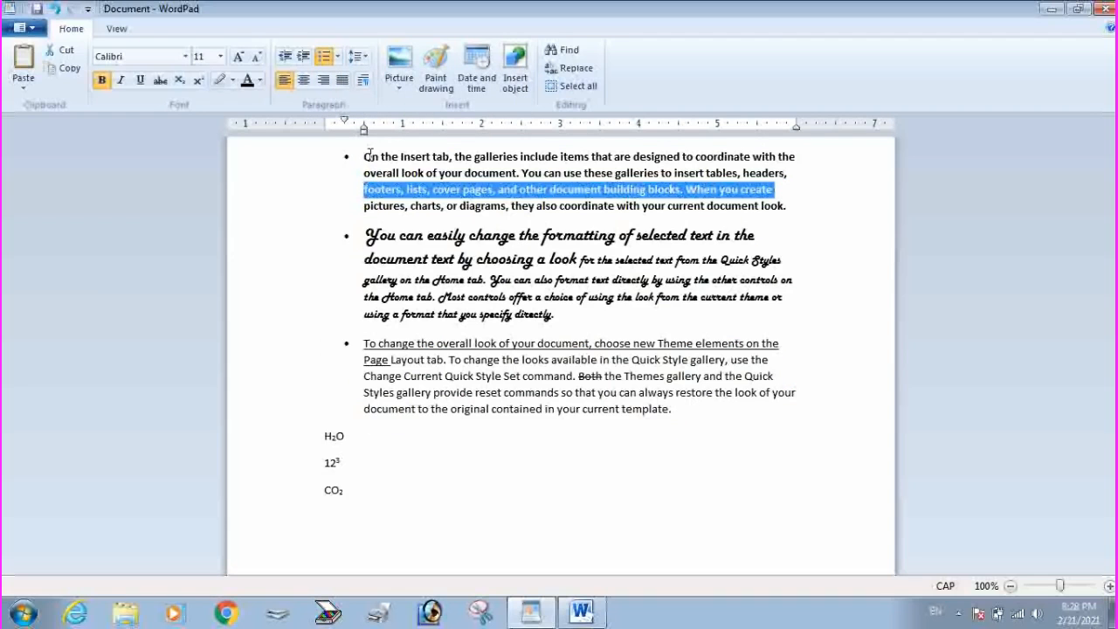
click(368, 155)
Add a line reading SAMSUNG below the CO2 line, with the subscript formatting removed.
click(372, 504)
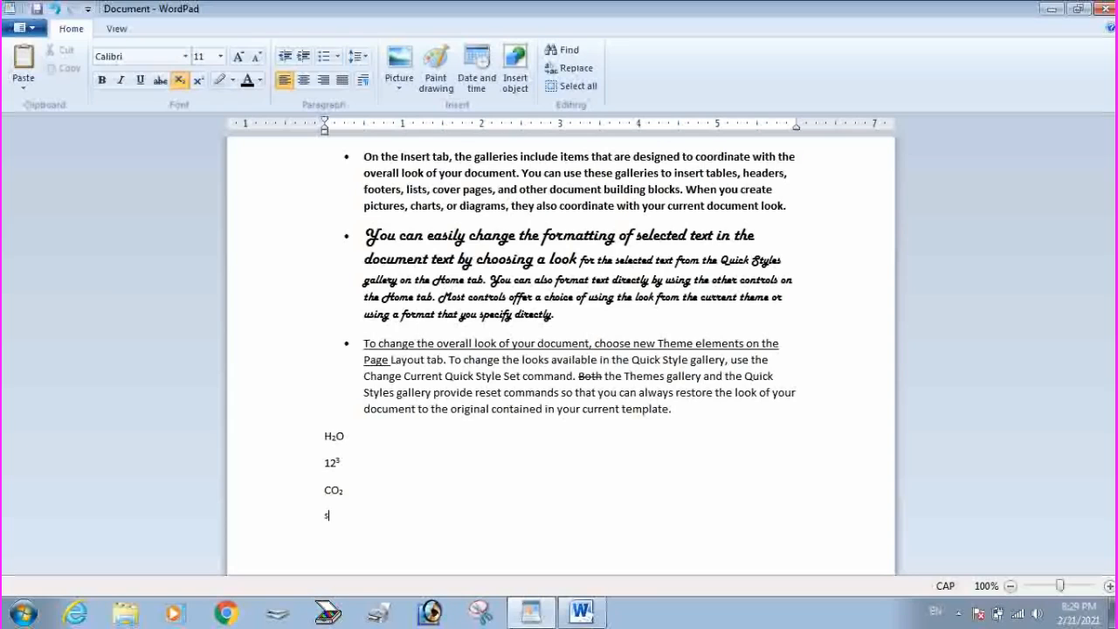
double_click(326, 517)
click(180, 80)
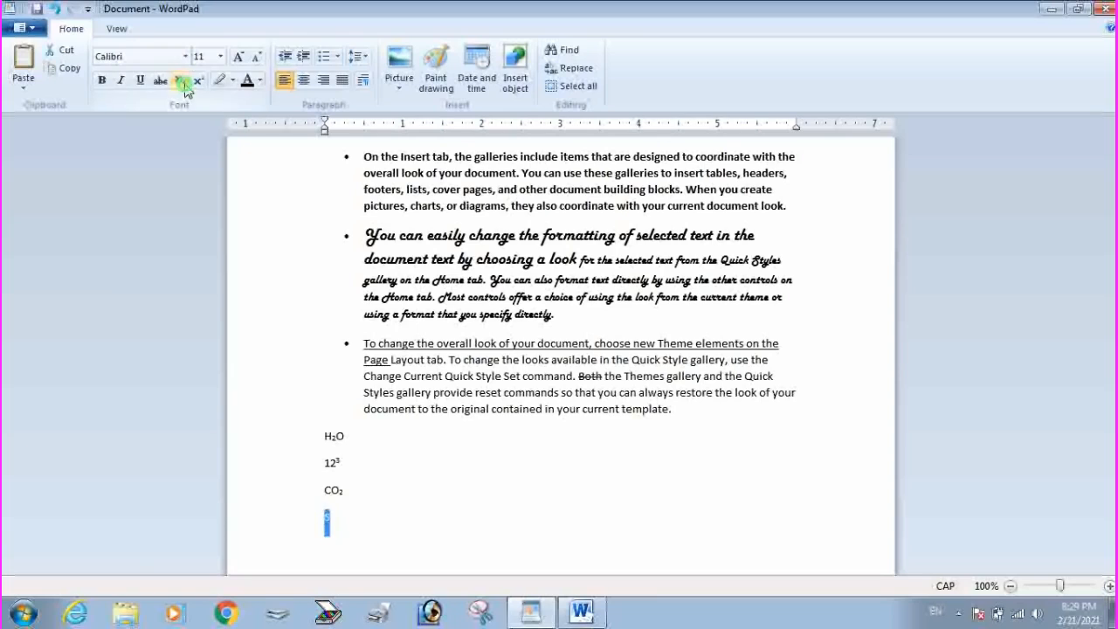
click(342, 526)
text(AMSUNG)
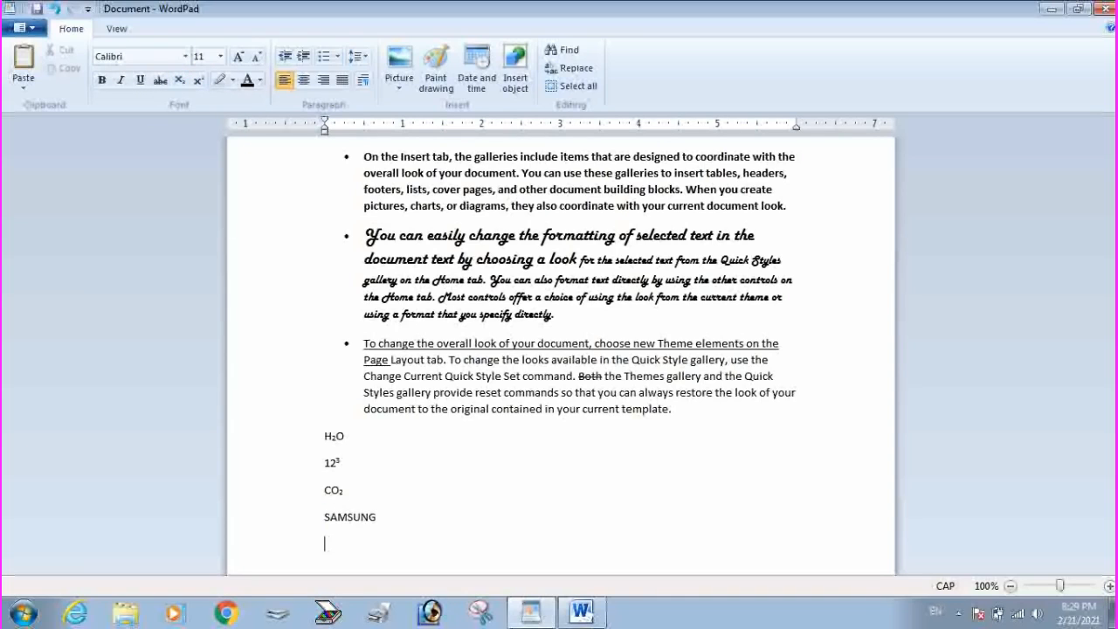
Add the lines LG, OPPO, MI and VIVO below SAMSUNG.
key(Return)
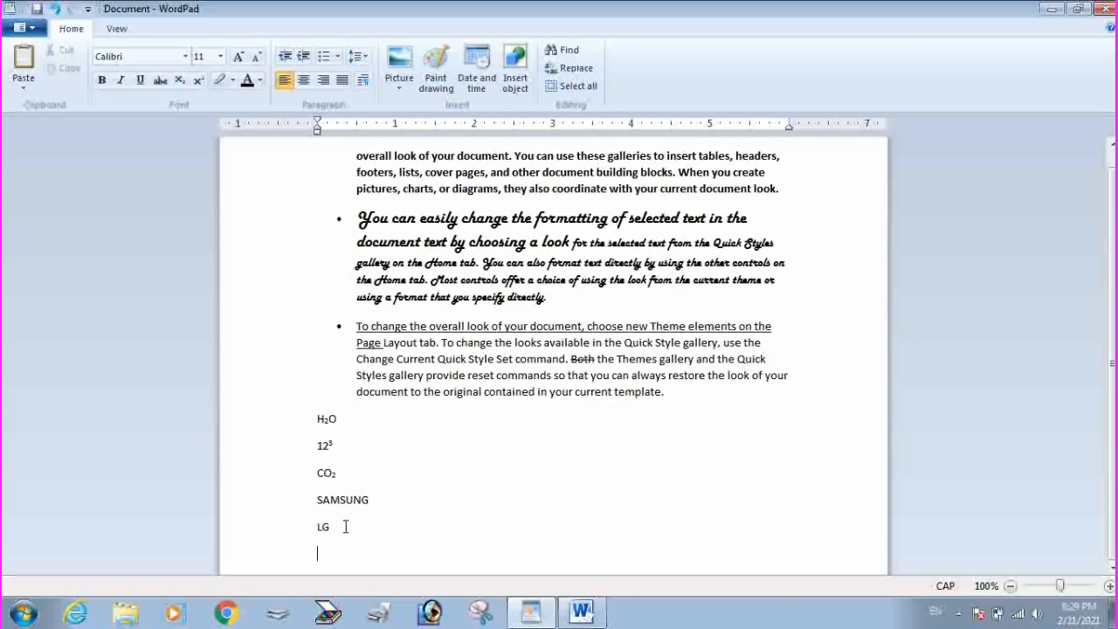
text(OPPO)
key(Return)
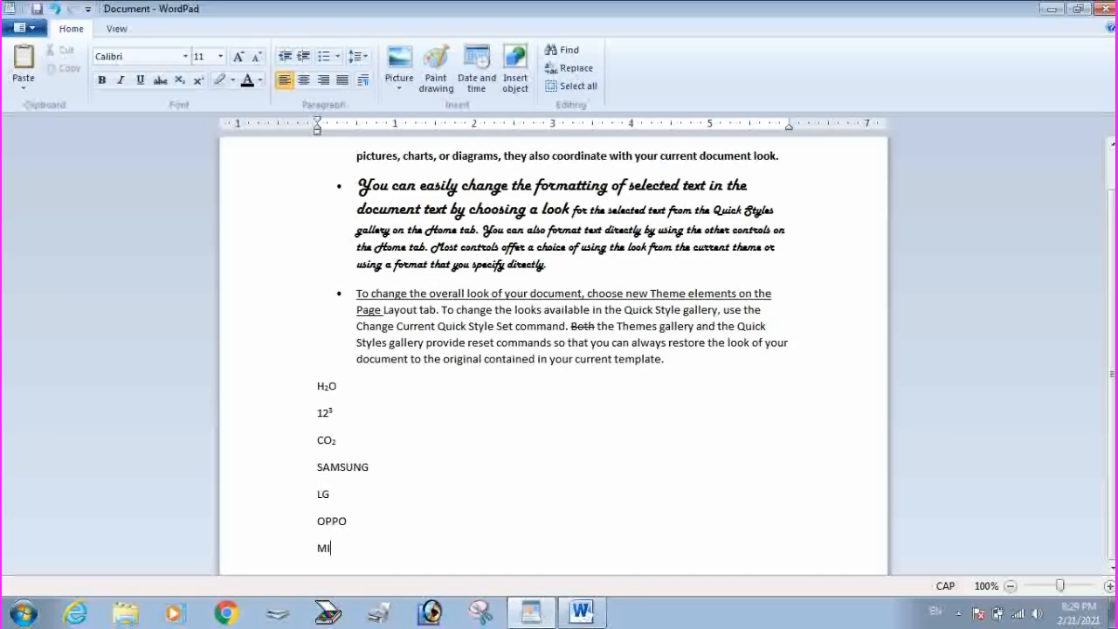
text(MI)
key(Return)
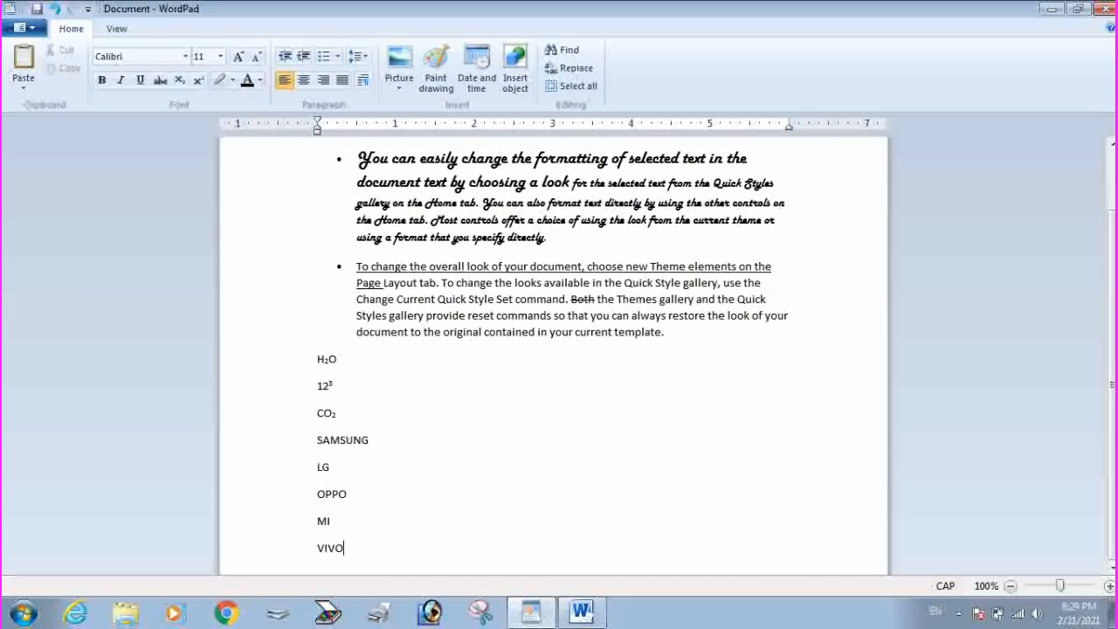
Format the five lines from SAMSUNG to VIVO as a bulleted list.
click(317, 440)
drag(317, 440, 349, 559)
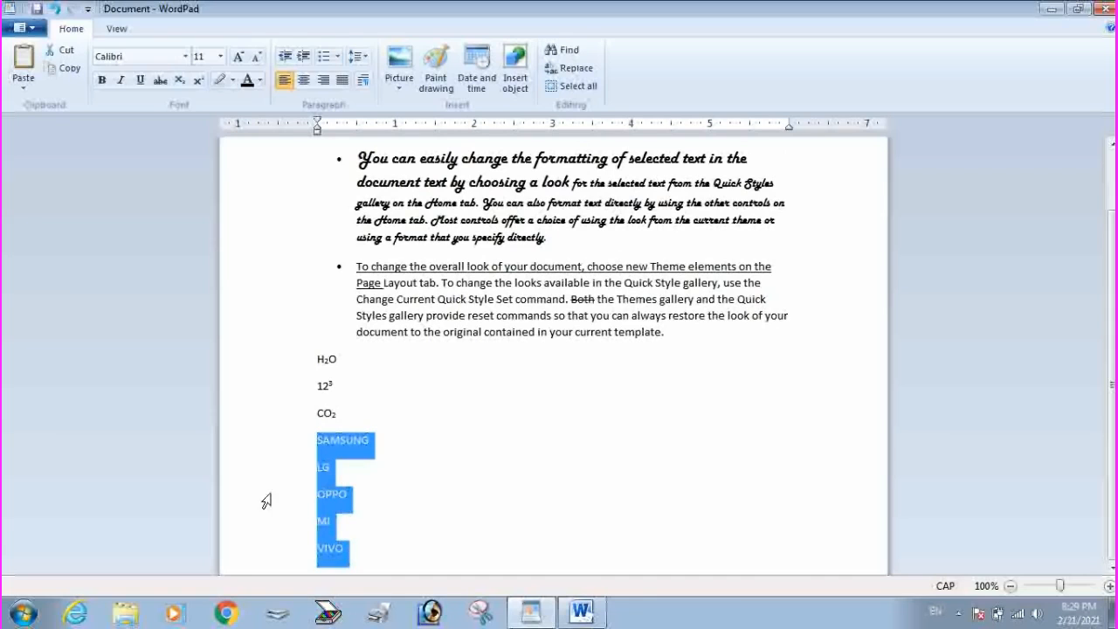
click(337, 56)
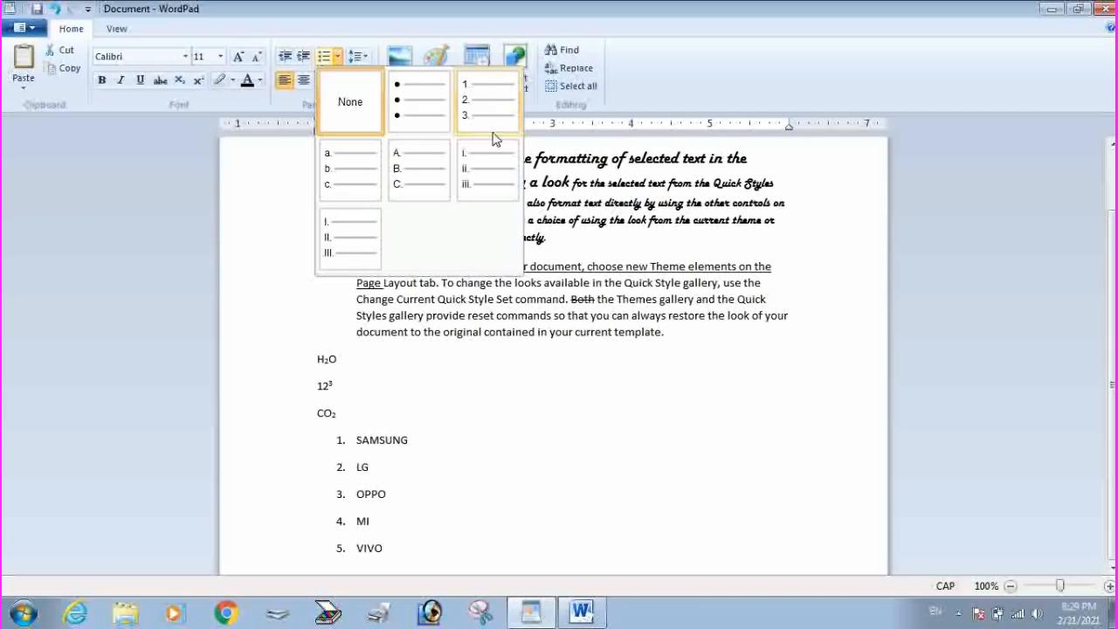
click(408, 118)
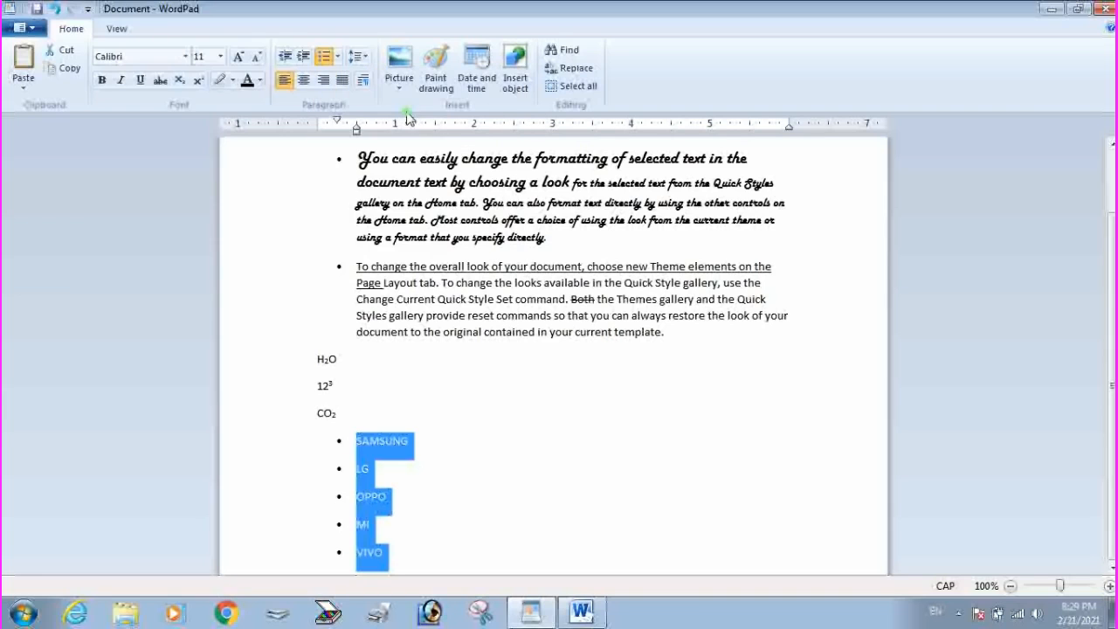
Set the line spacing of the bulleted paragraph beginning "On the Insert tab" to 2.
click(502, 467)
scroll(441, 288, up, 2)
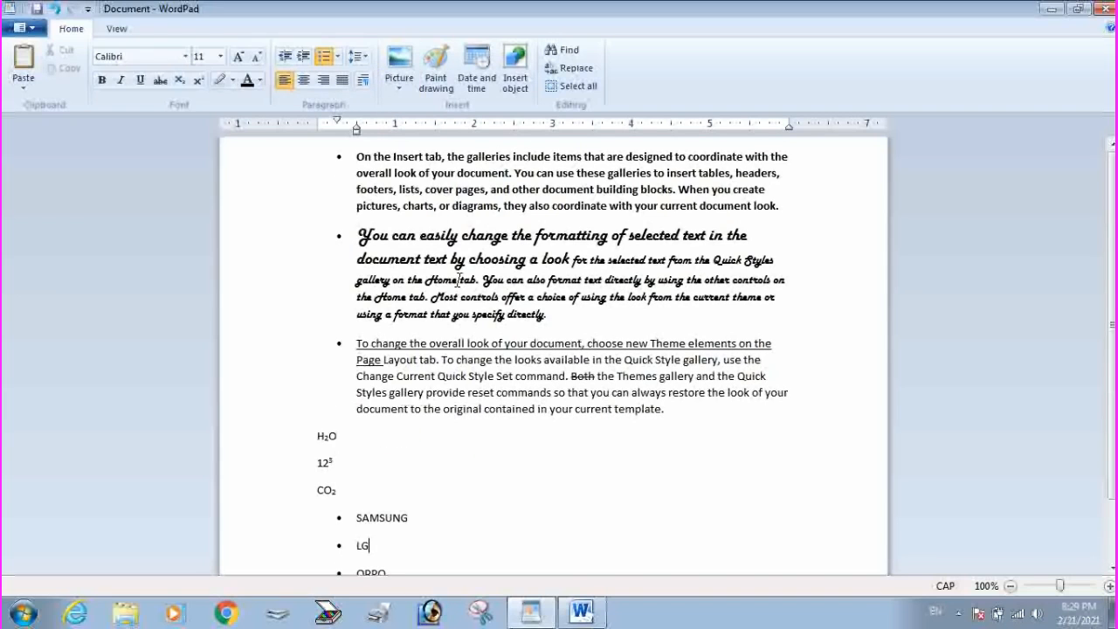
drag(356, 156, 786, 209)
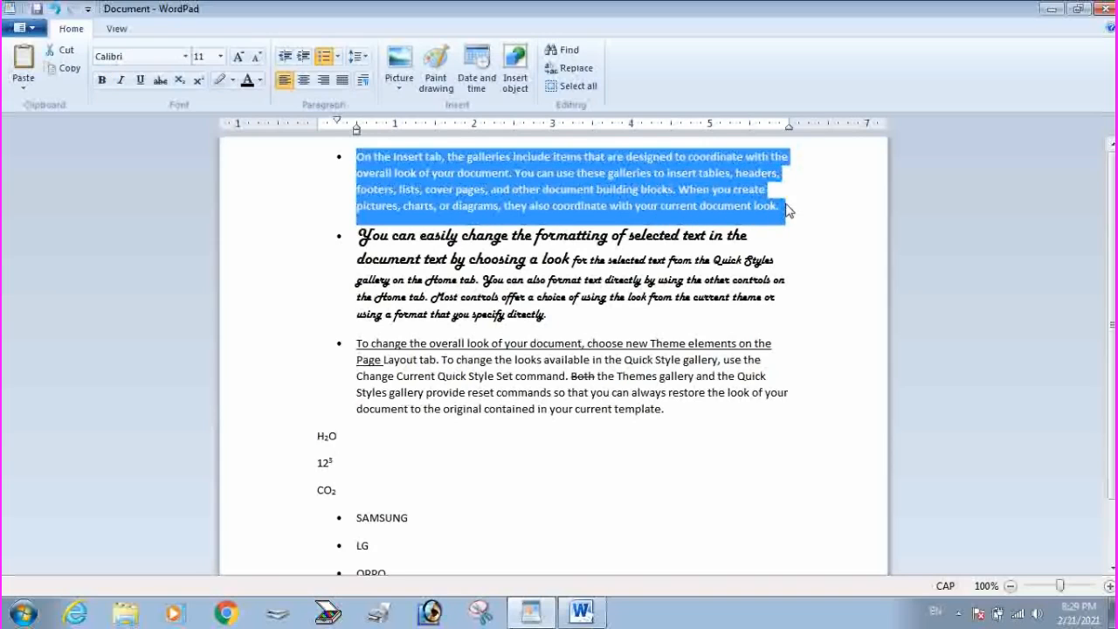
click(365, 57)
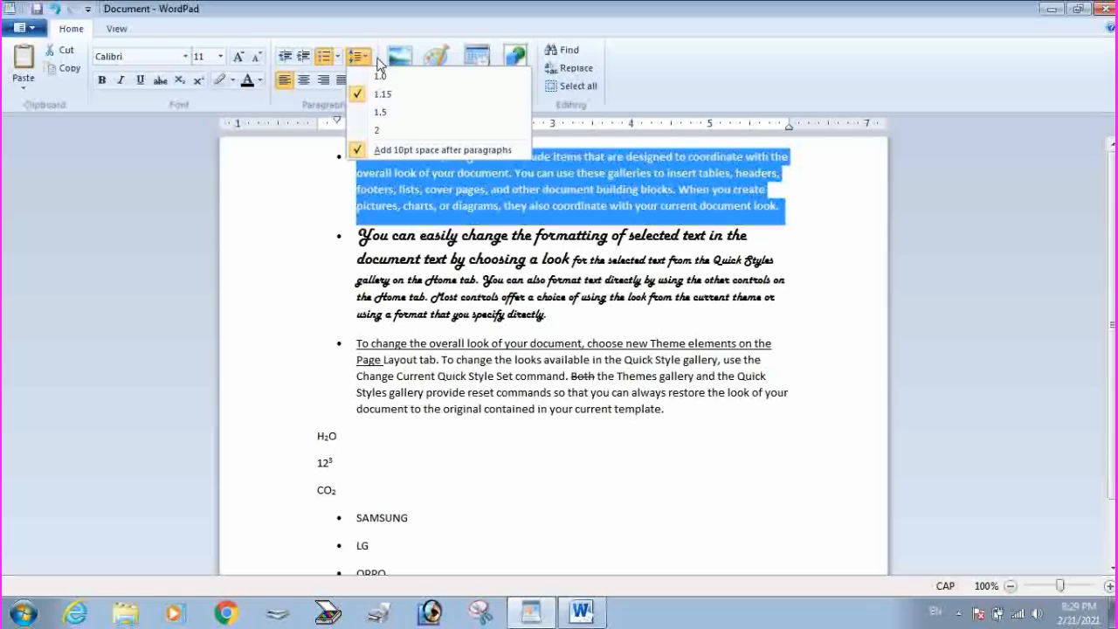
click(381, 131)
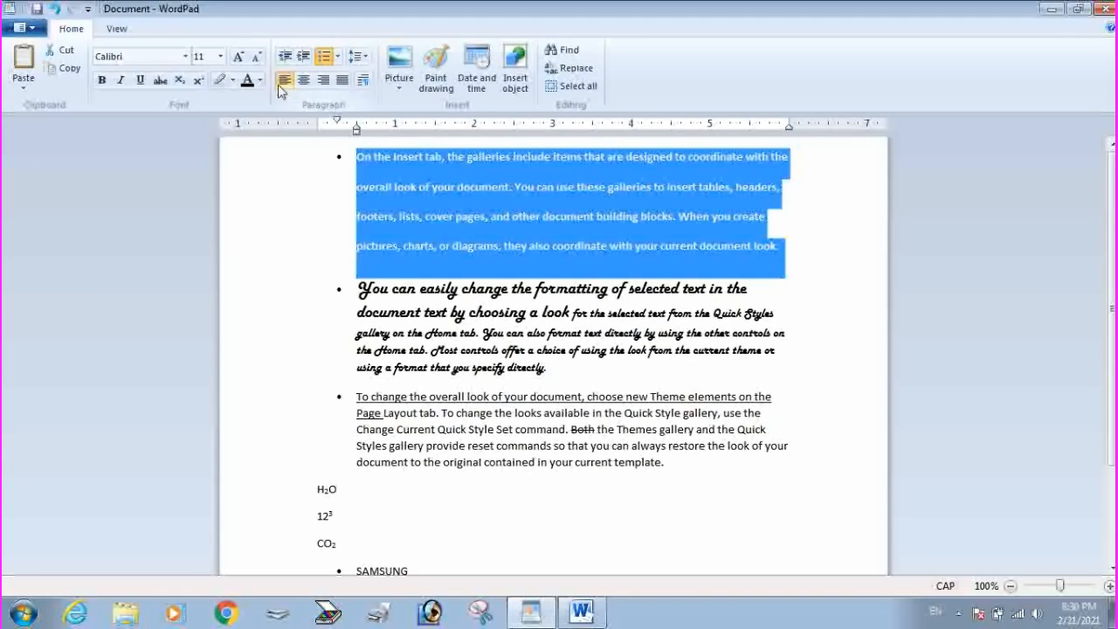
click(702, 447)
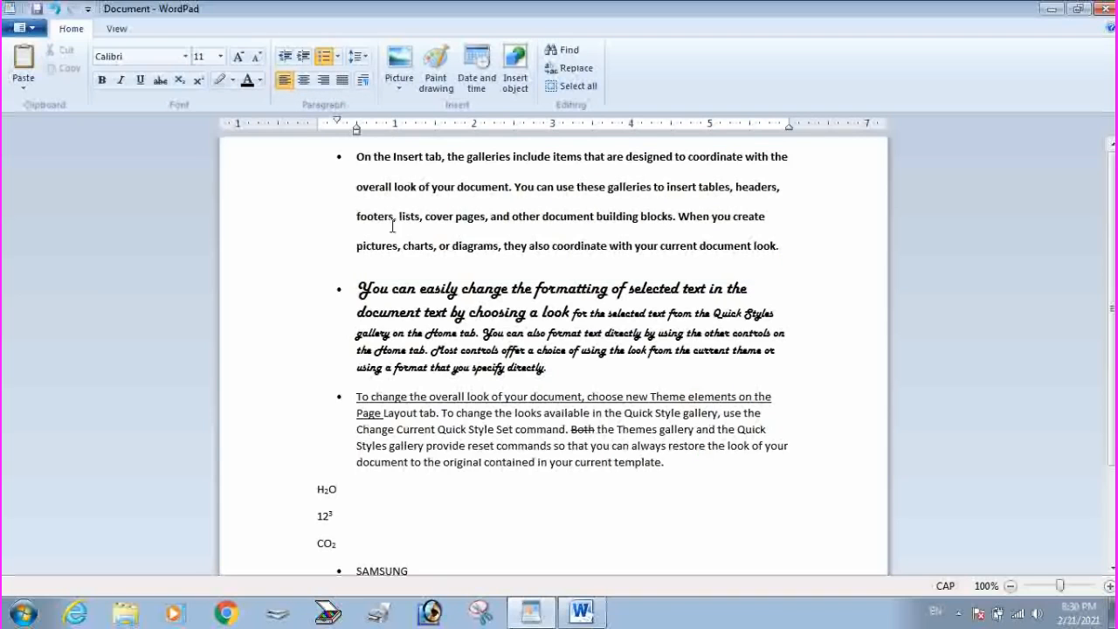
Reduce the hanging indent of the three bulleted paragraphs above H2O to about 0.25 inch and right-align them.
drag(357, 156, 678, 465)
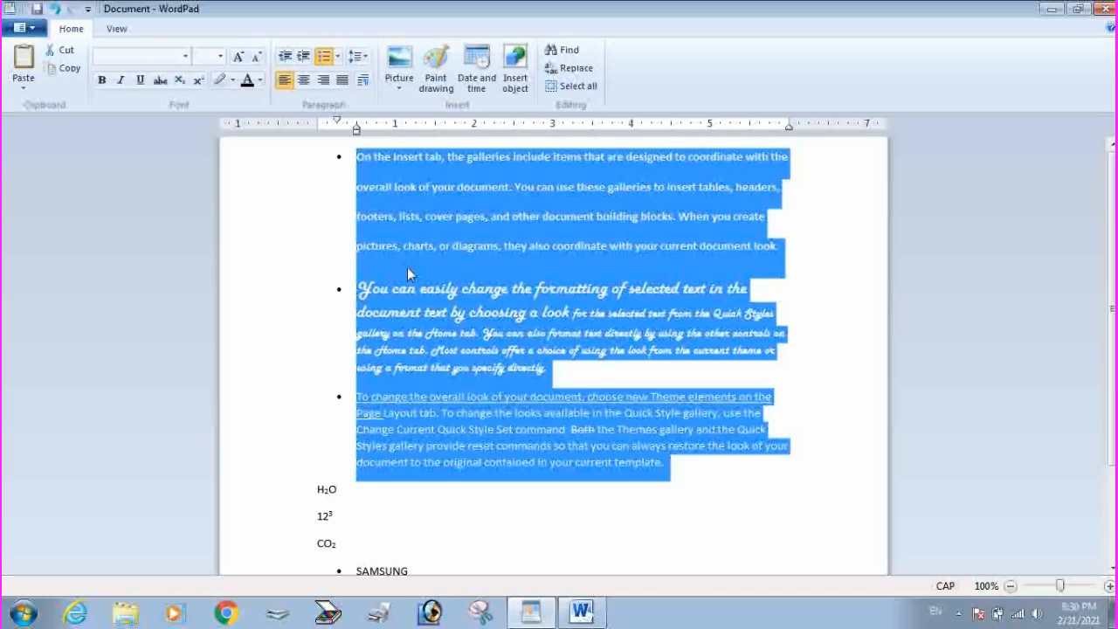
mouse_move(356, 129)
mouse_down()
mouse_move(327, 121)
mouse_move(337, 124)
mouse_up()
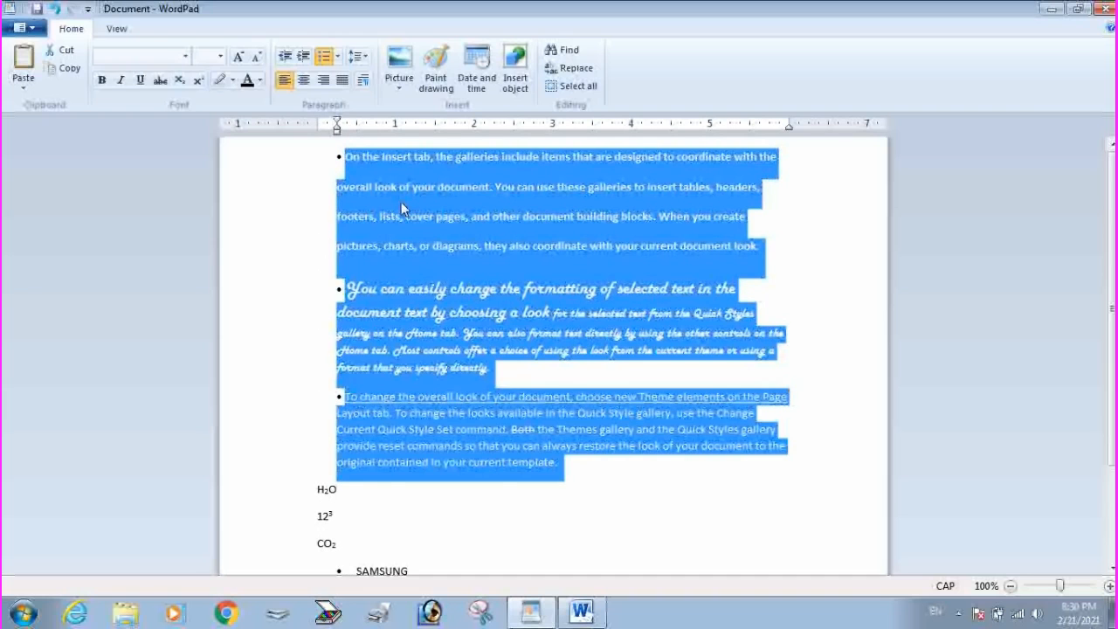
drag(576, 487, 312, 152)
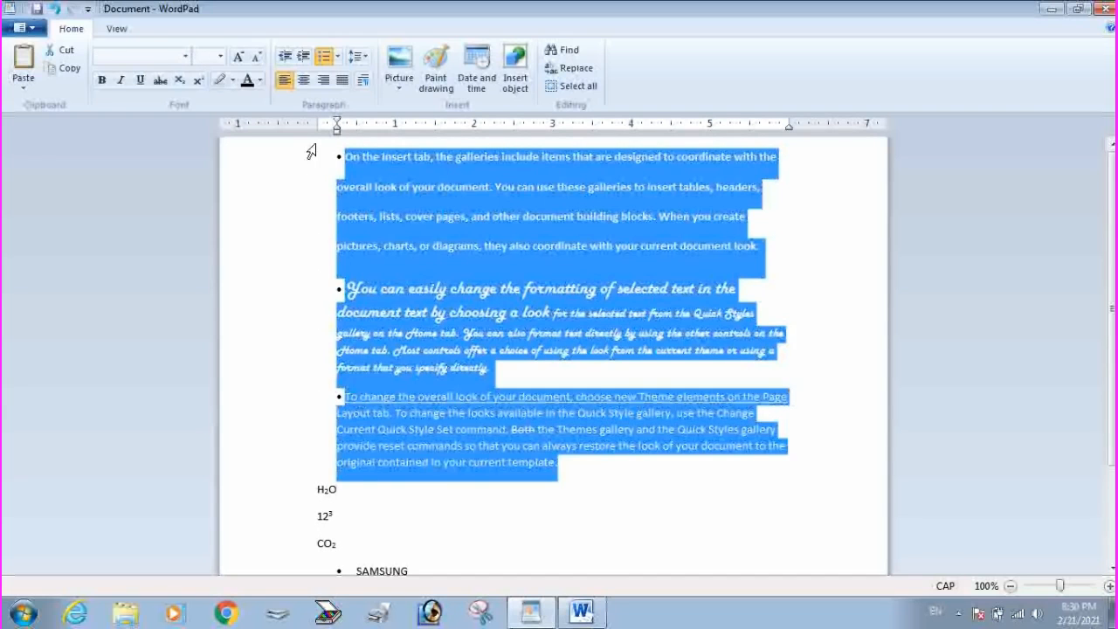
click(286, 85)
click(322, 81)
click(825, 311)
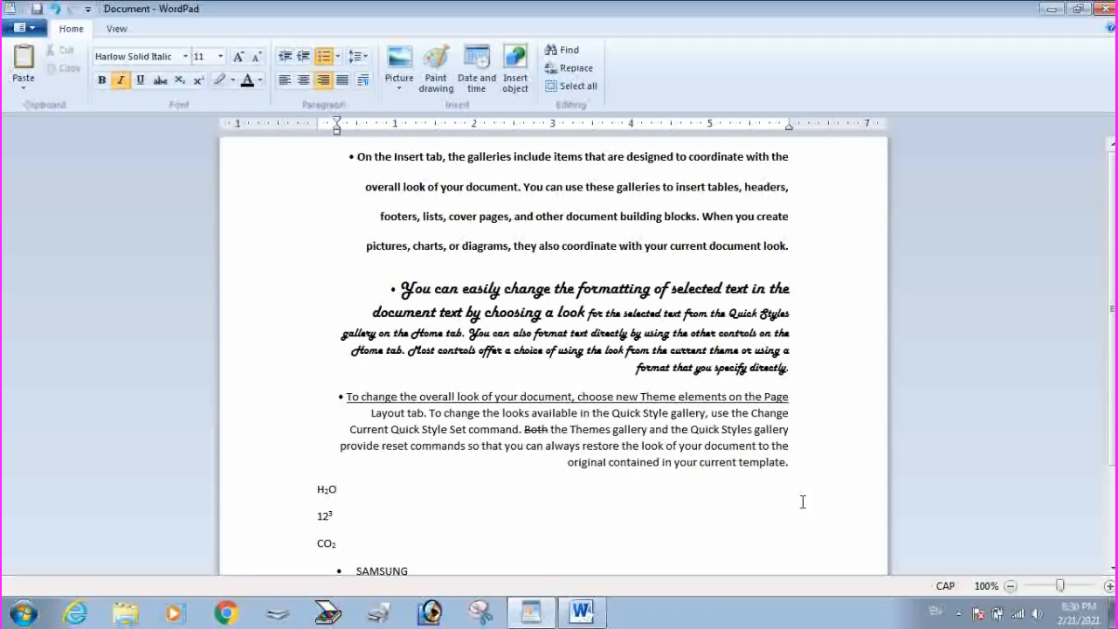
Return the three bulleted paragraphs above H2O to left alignment before centering them.
drag(805, 479, 312, 156)
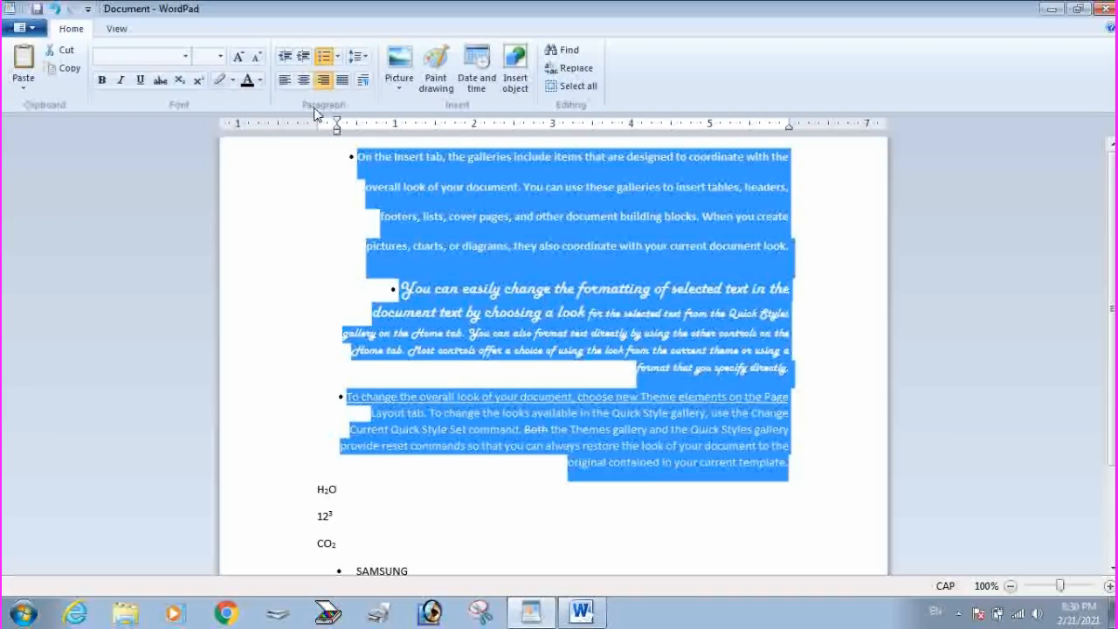
click(284, 80)
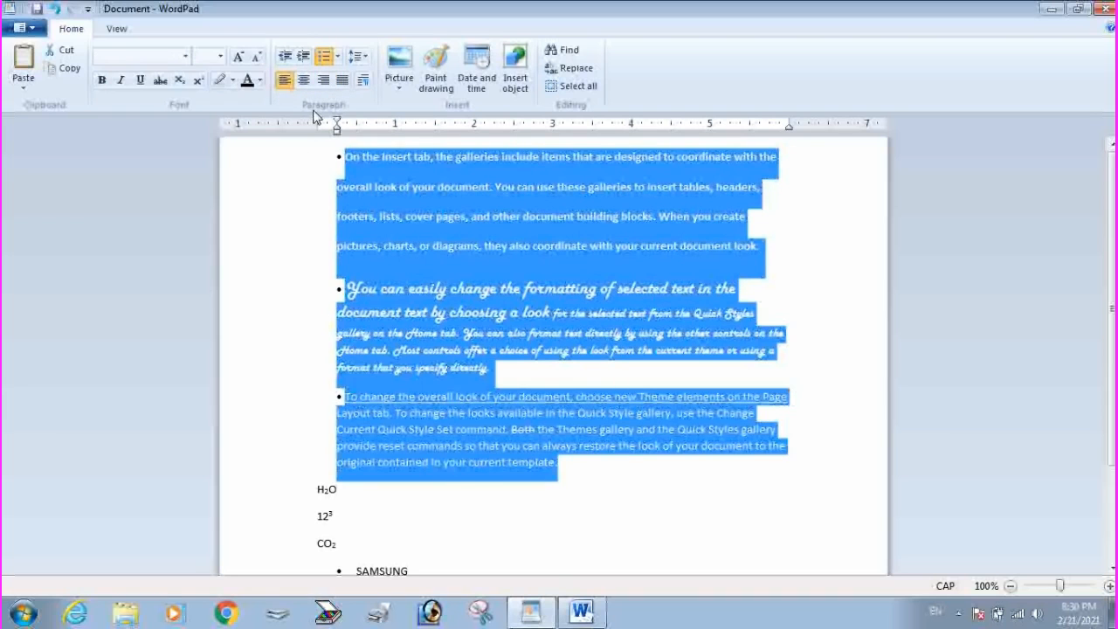
click(303, 80)
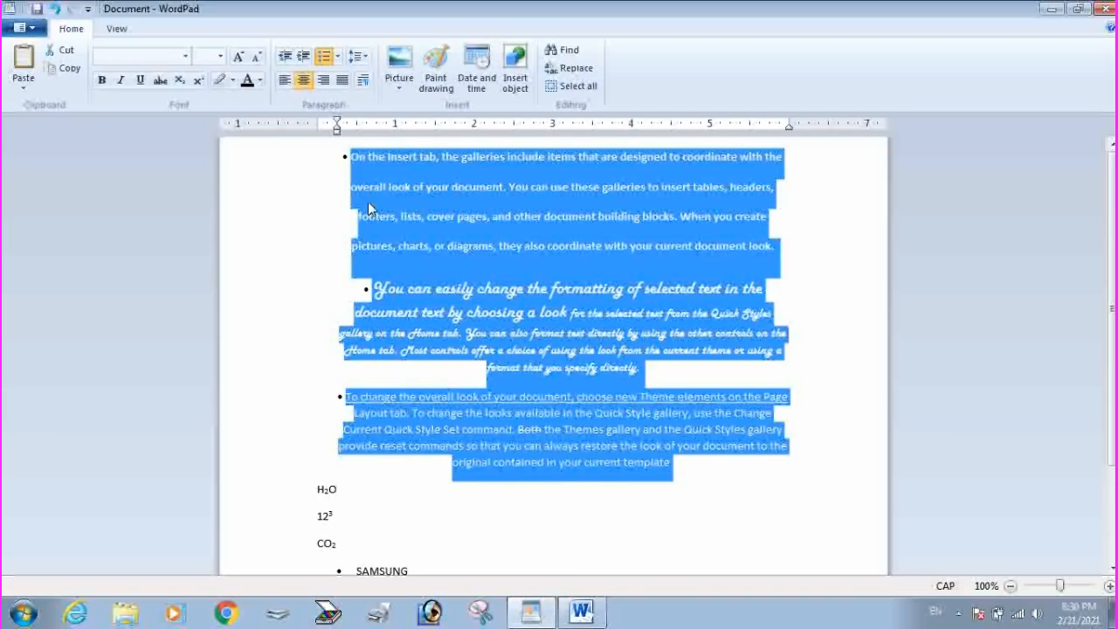
Justify the three bulleted paragraphs above the H2O line.
click(337, 84)
click(610, 473)
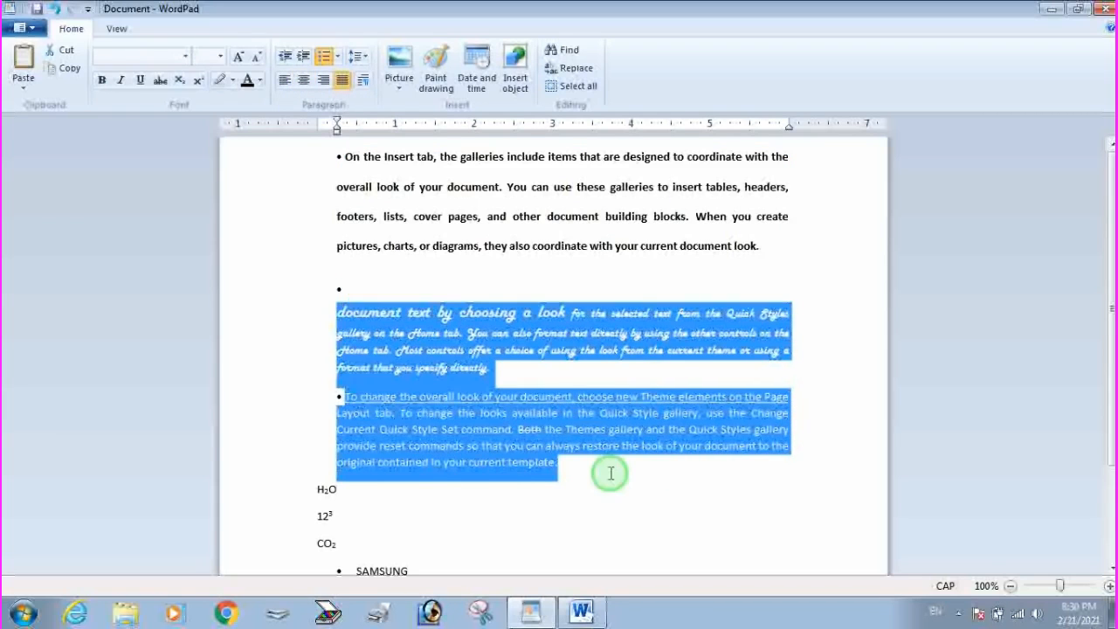
drag(588, 470, 347, 157)
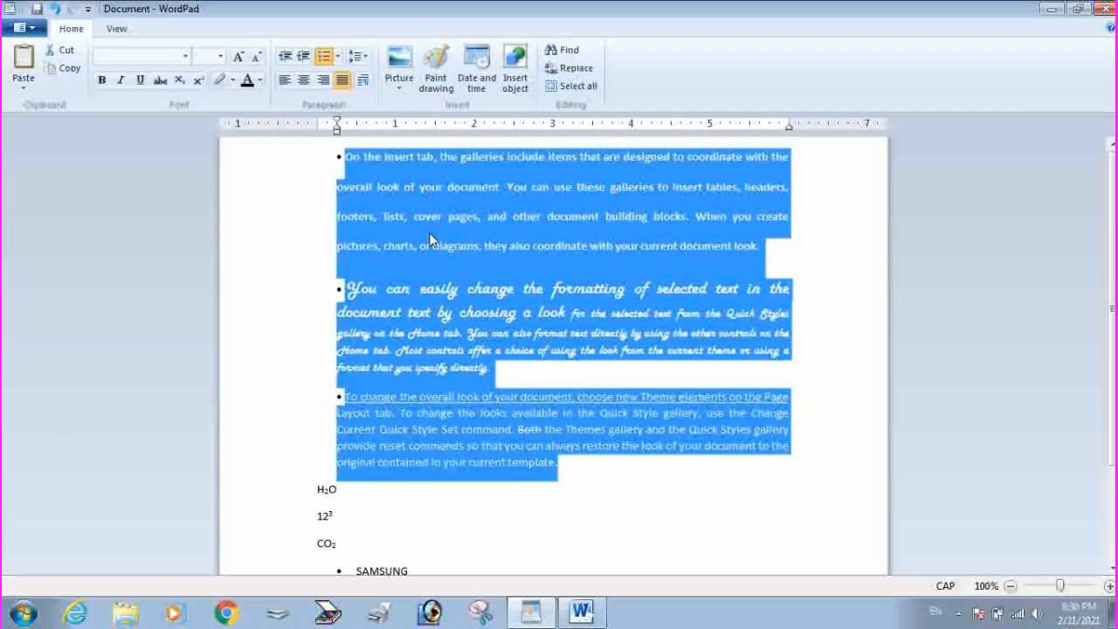
click(672, 468)
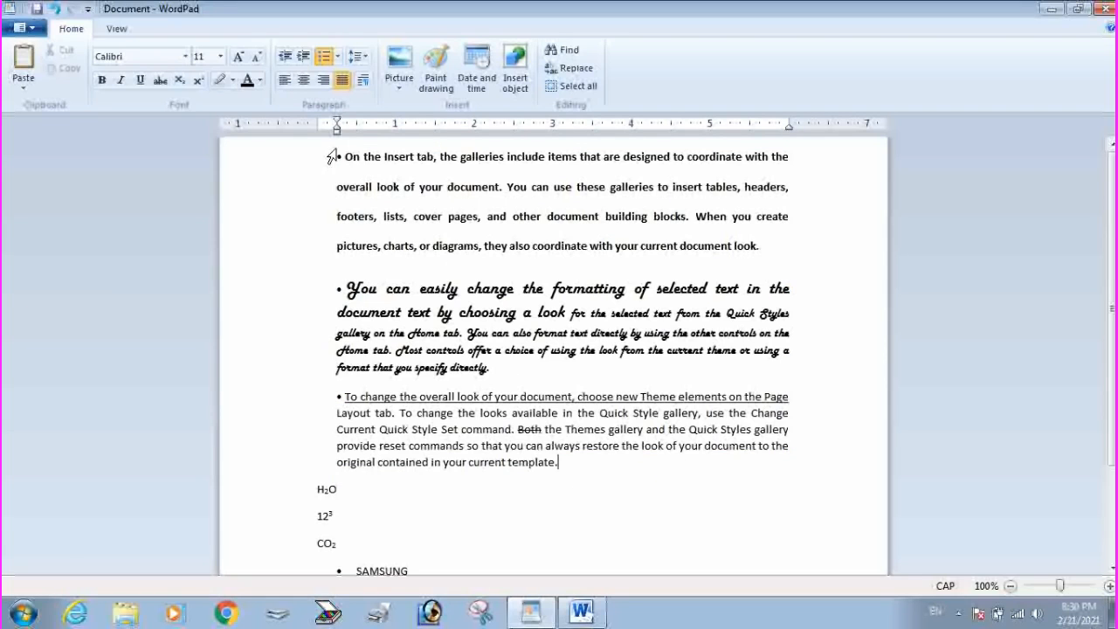
Remove the bullets from the three paragraphs above the H2O line by setting their list style to None.
drag(582, 472, 320, 151)
click(339, 57)
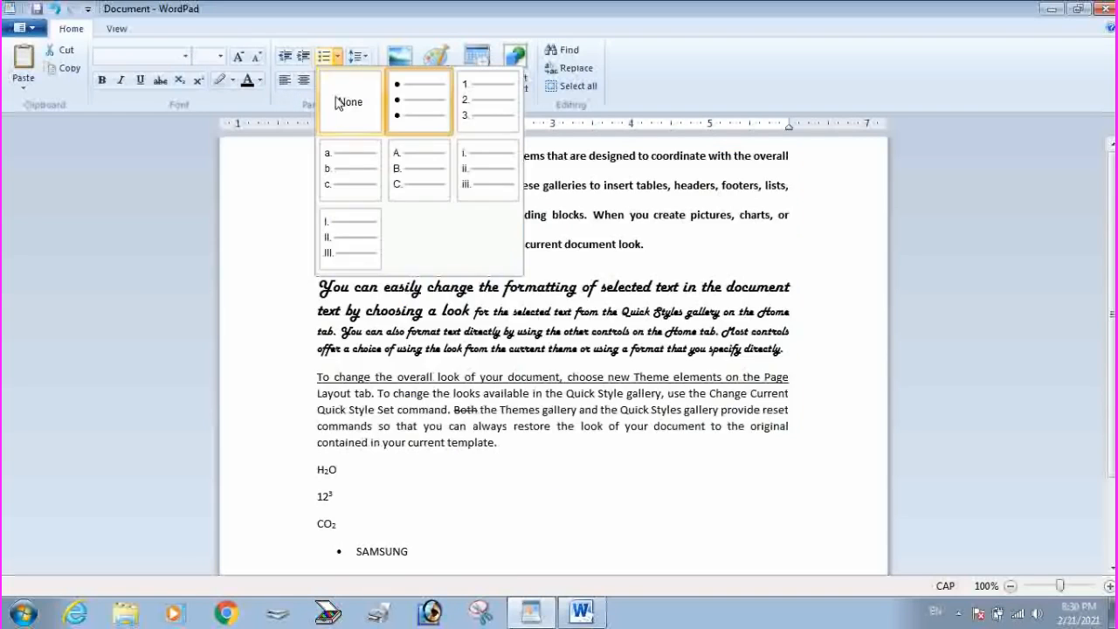
click(342, 100)
click(569, 490)
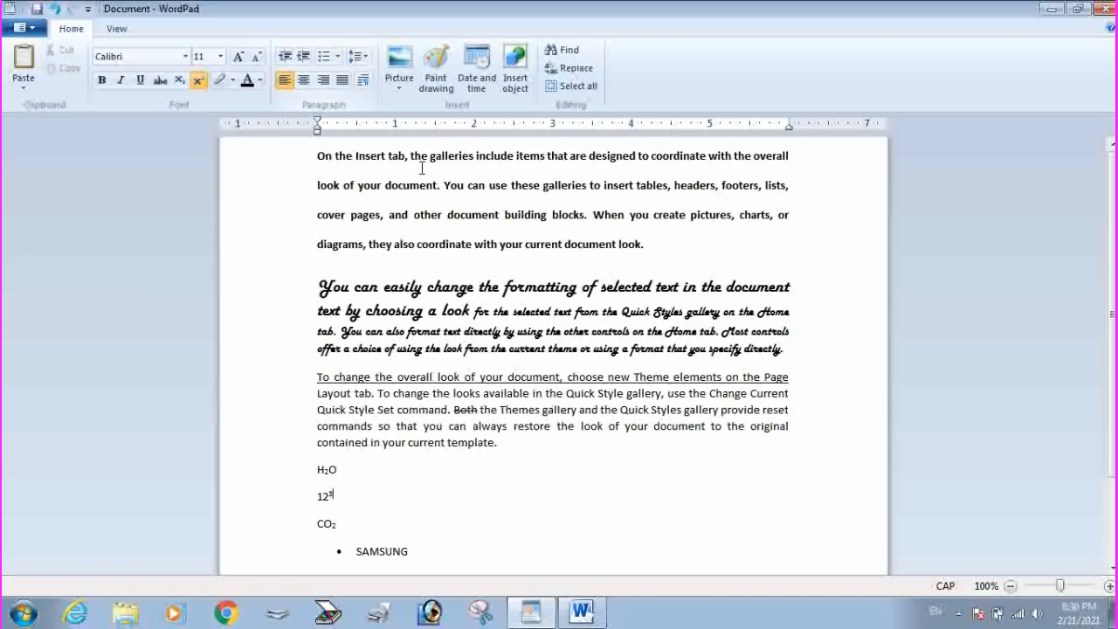
In the paragraph settings for the three text paragraphs, enter left and right indents of .5 and a first-line indent of 1.
drag(497, 443, 301, 174)
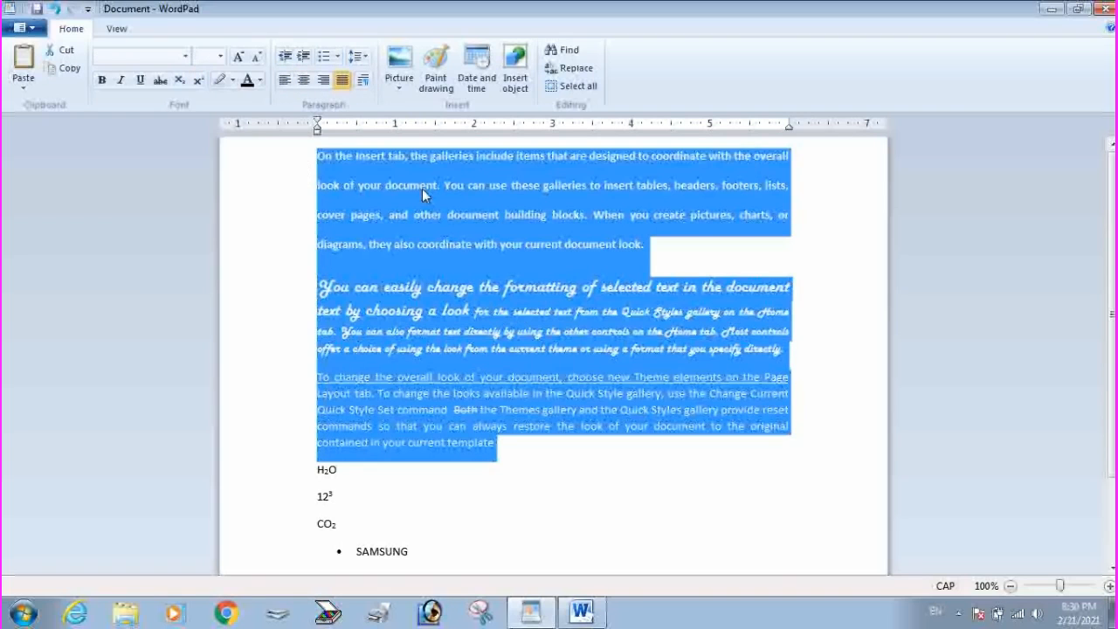
click(363, 80)
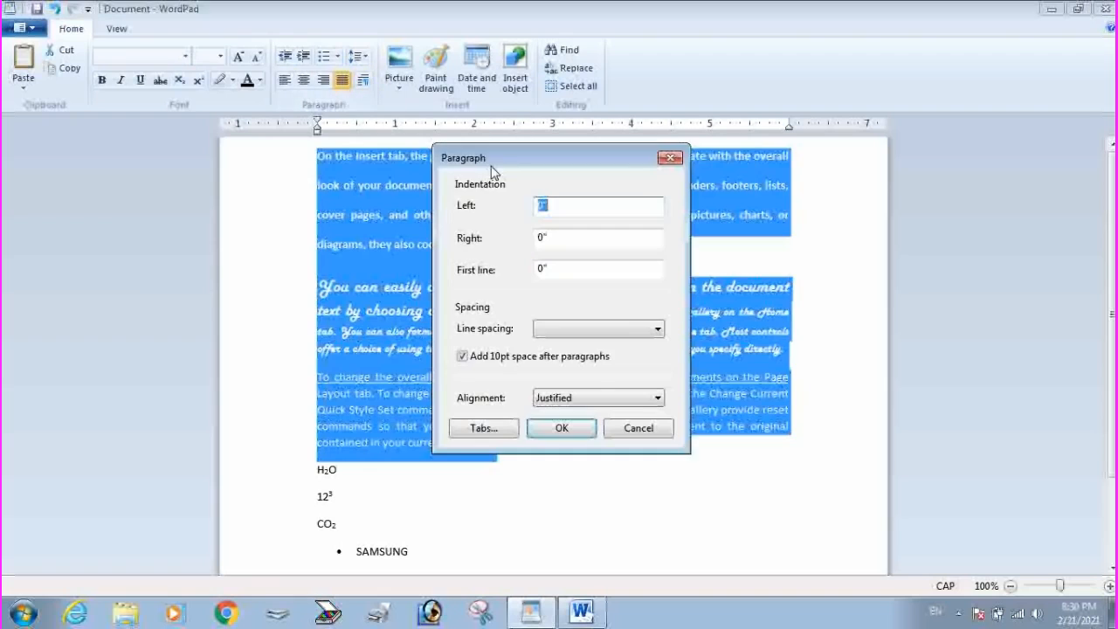
drag(525, 157, 639, 130)
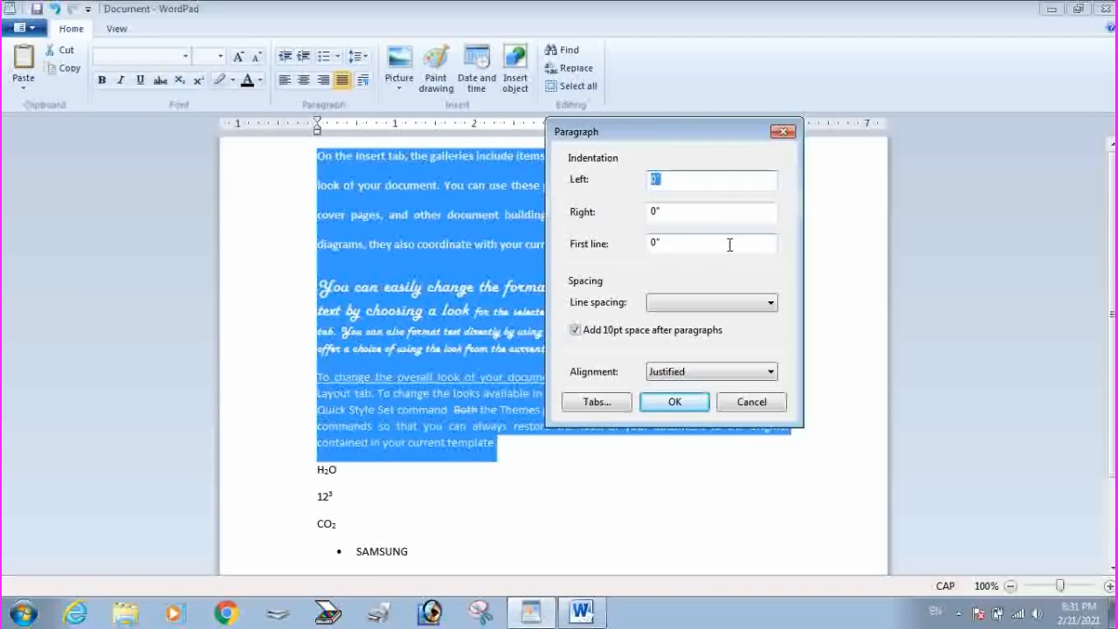
click(673, 181)
drag(684, 180, 587, 181)
text(.5)
key(Tab)
text(.)
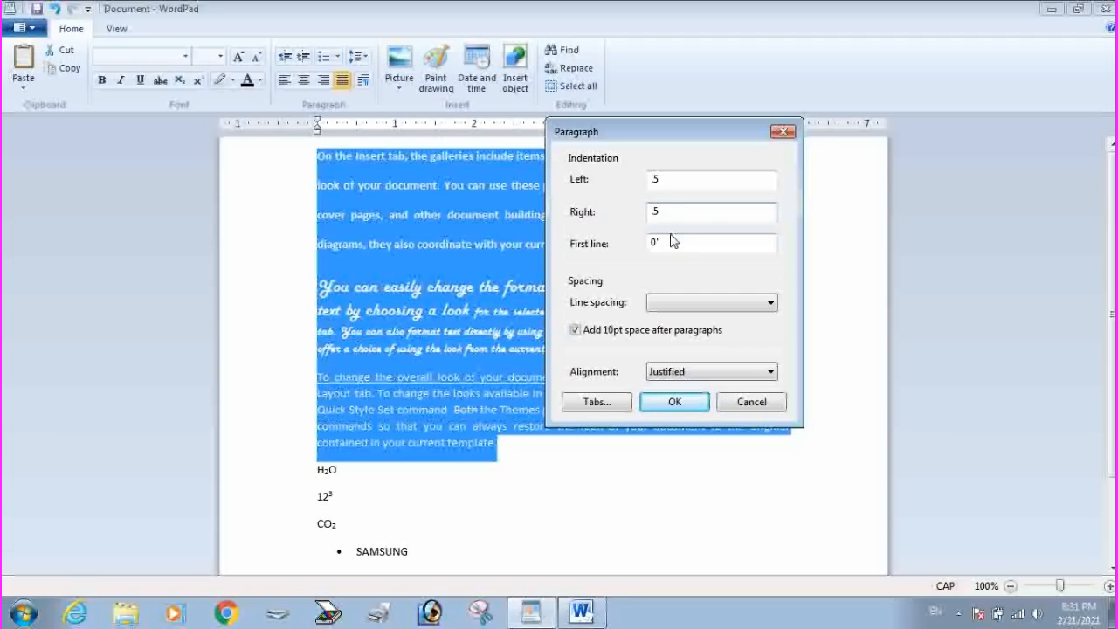
key(Tab)
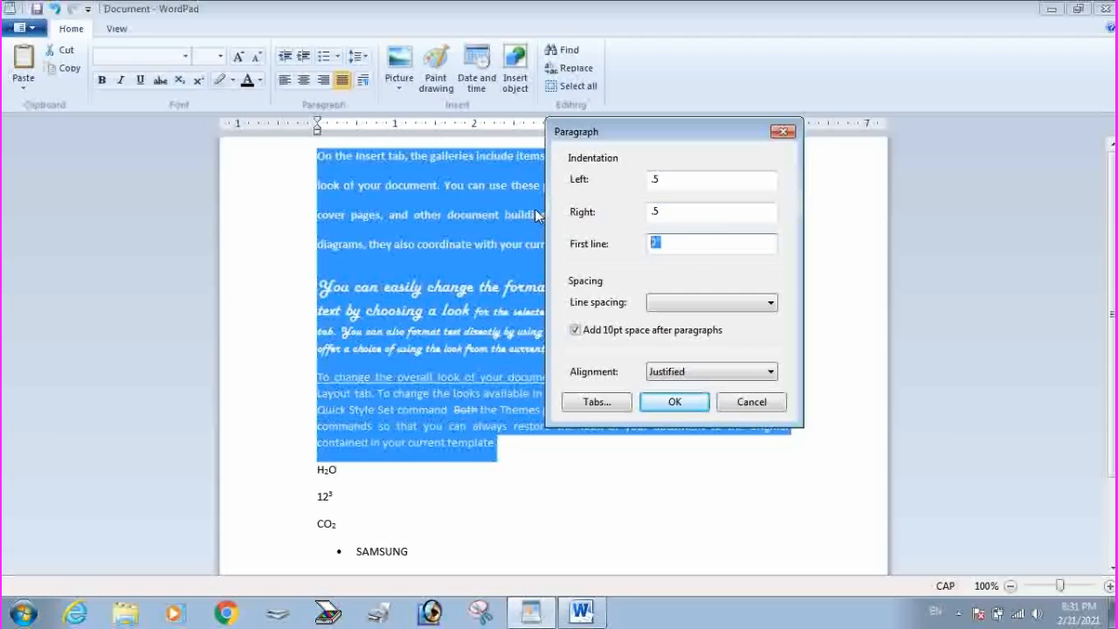
text(1)
Set the three paragraphs' alignment to Left and line spacing to 1.15, and apply the paragraph settings.
click(705, 303)
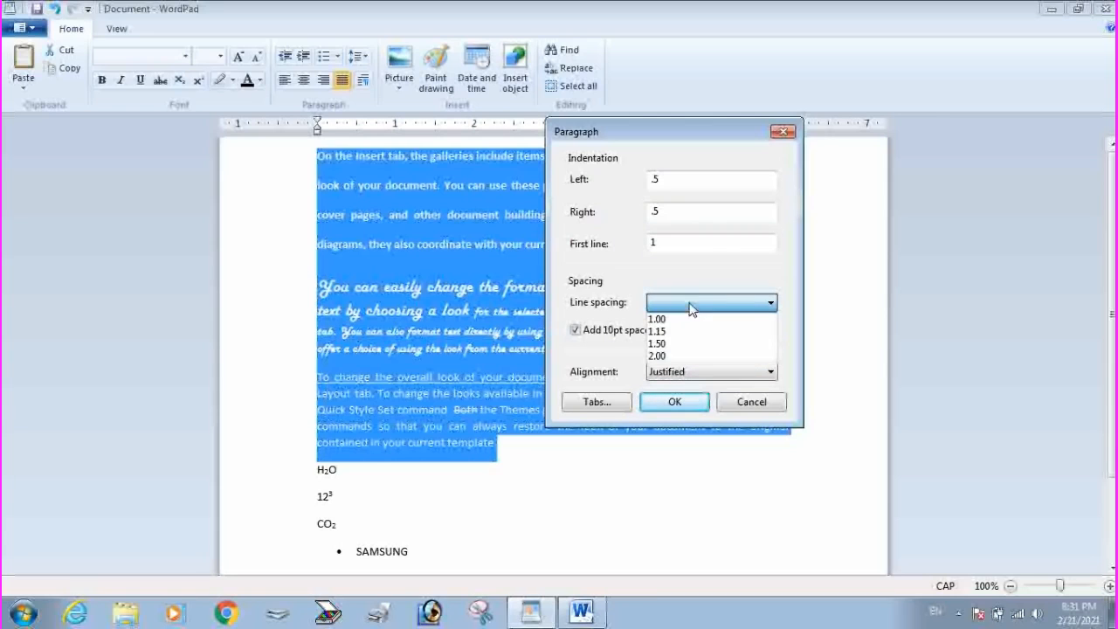
click(631, 281)
click(696, 373)
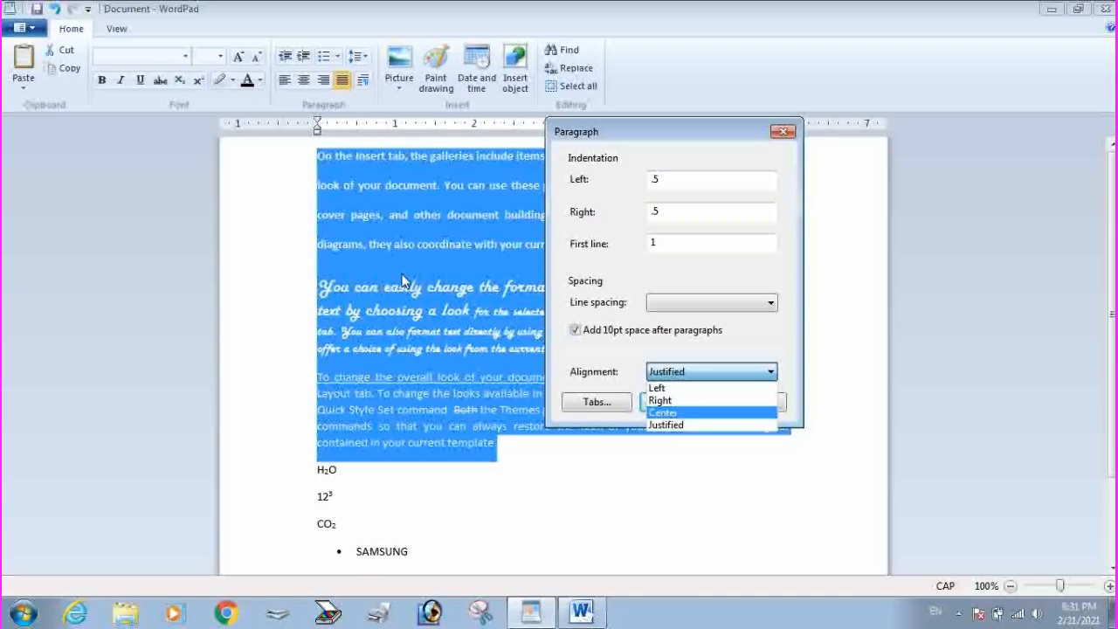
click(677, 357)
click(670, 372)
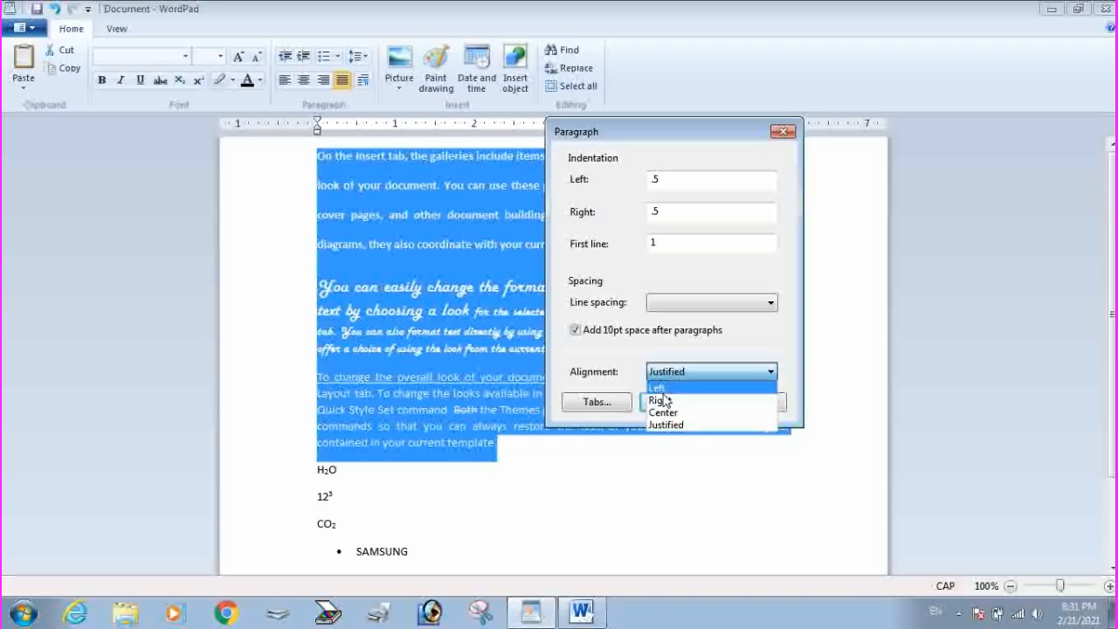
click(659, 388)
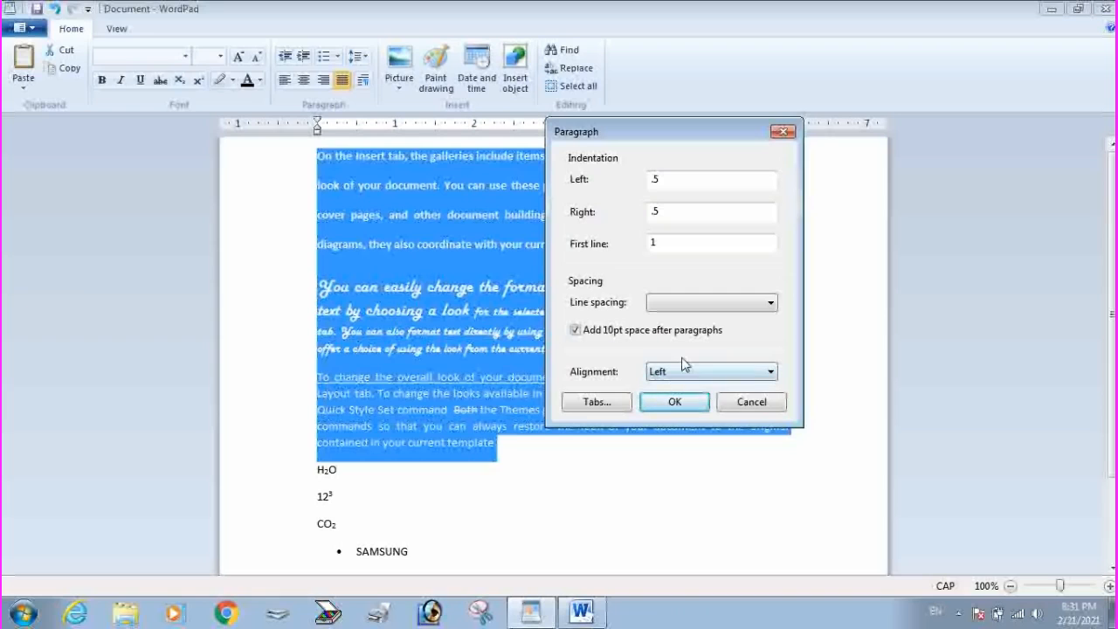
click(679, 304)
click(662, 332)
click(689, 401)
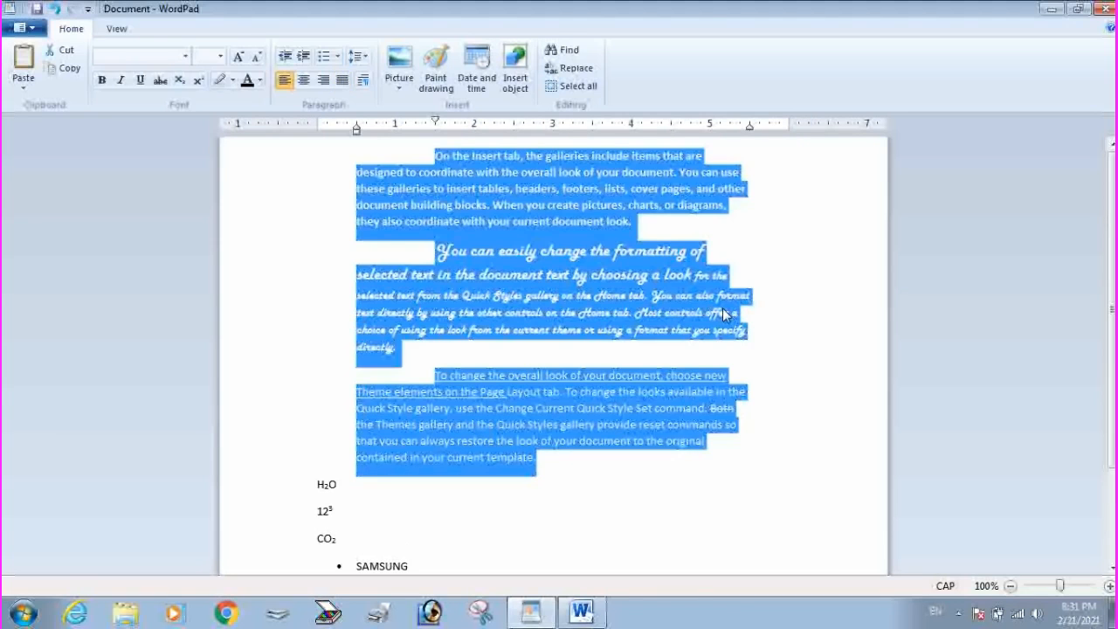
Insert the Jellyfish picture from Sample Pictures after the second paragraph and shrink it to about 3.75 inches wide.
click(786, 349)
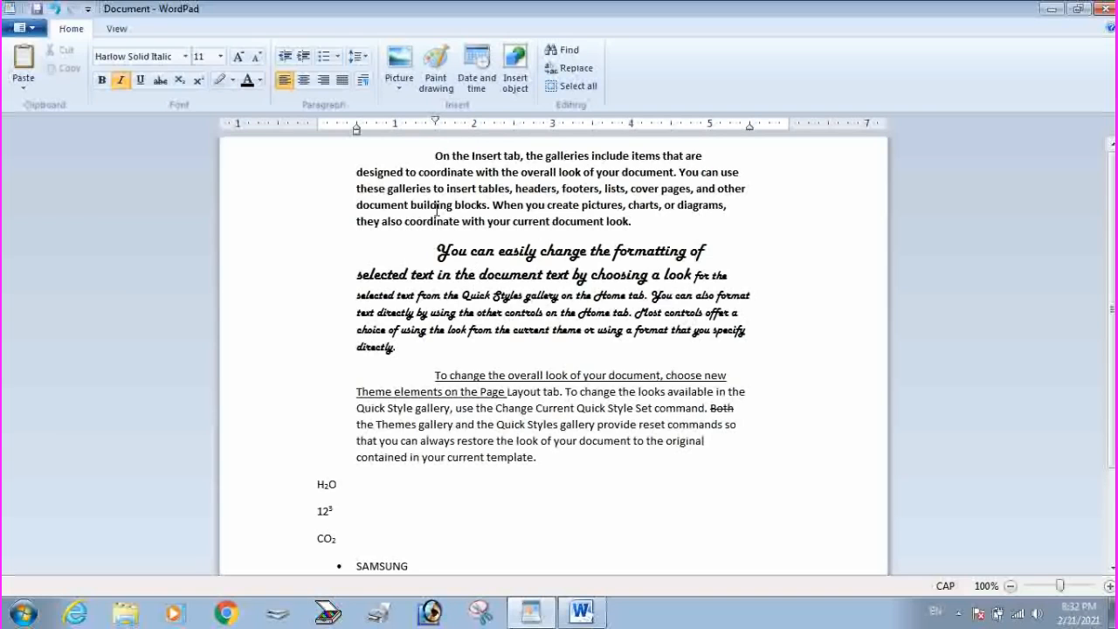
scroll(558, 359, down, 3)
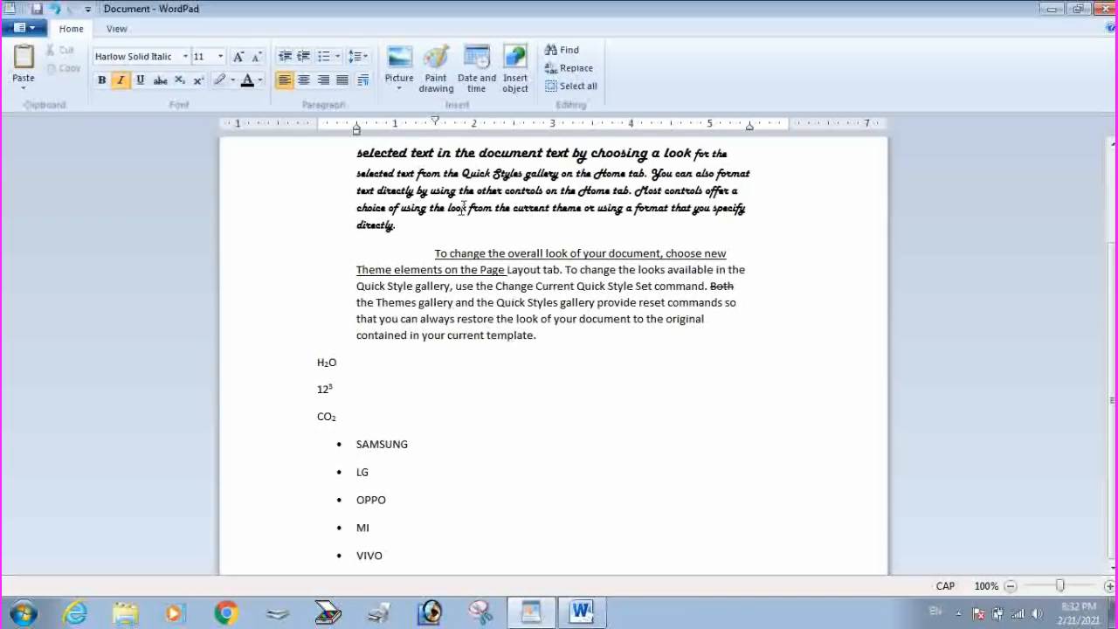
click(399, 61)
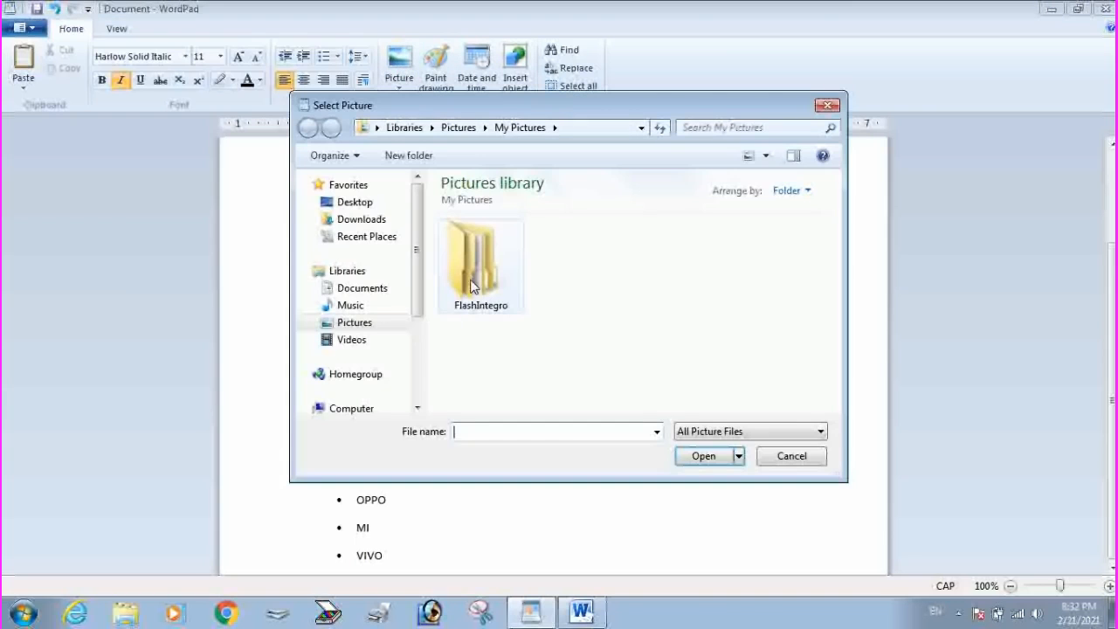
click(356, 202)
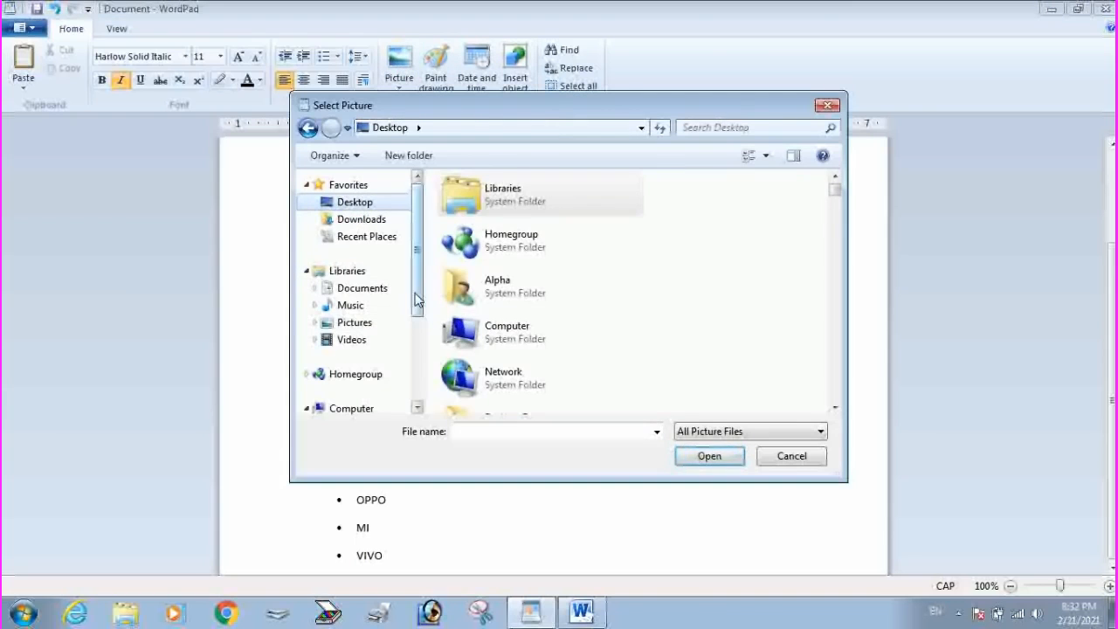
scroll(416, 299, down, 3)
scroll(415, 299, up, 3)
click(357, 323)
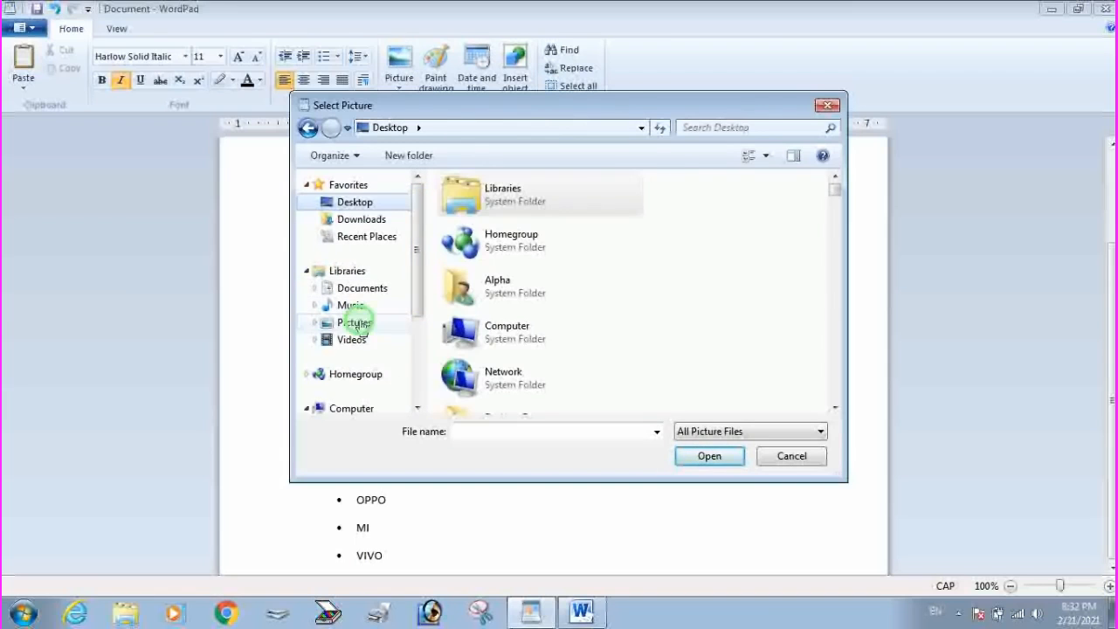
double_click(581, 262)
click(786, 255)
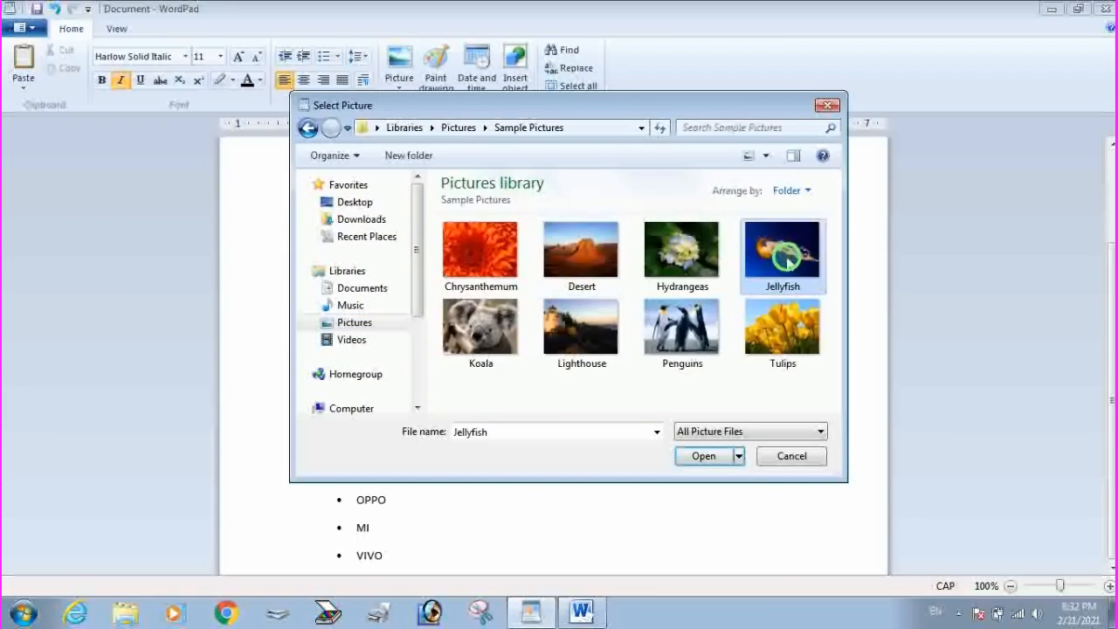
double_click(786, 255)
click(514, 279)
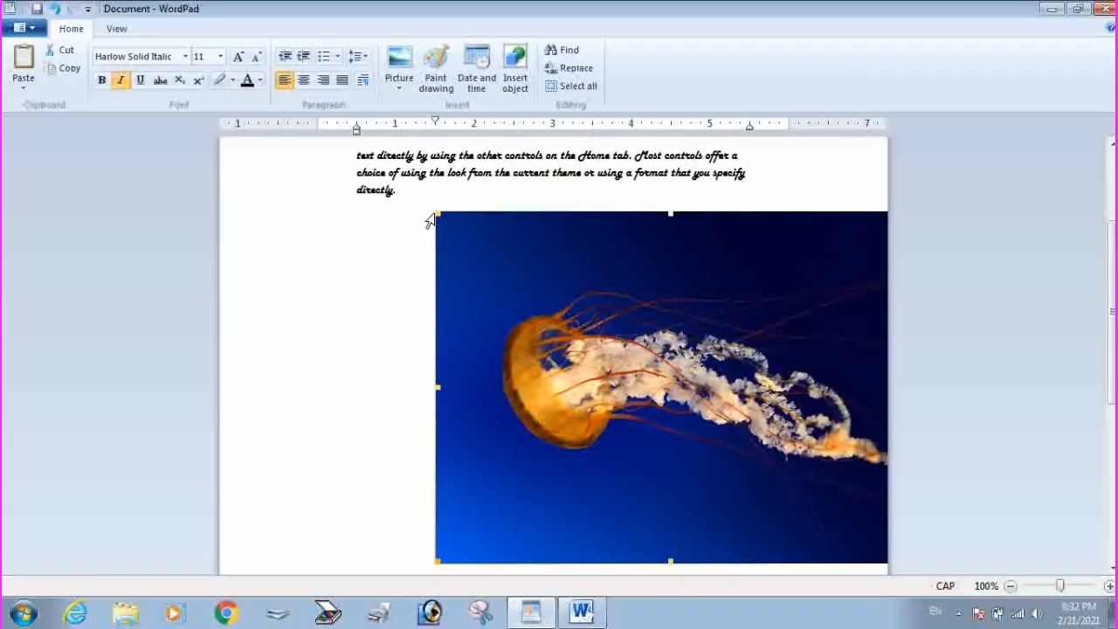
drag(430, 220, 592, 361)
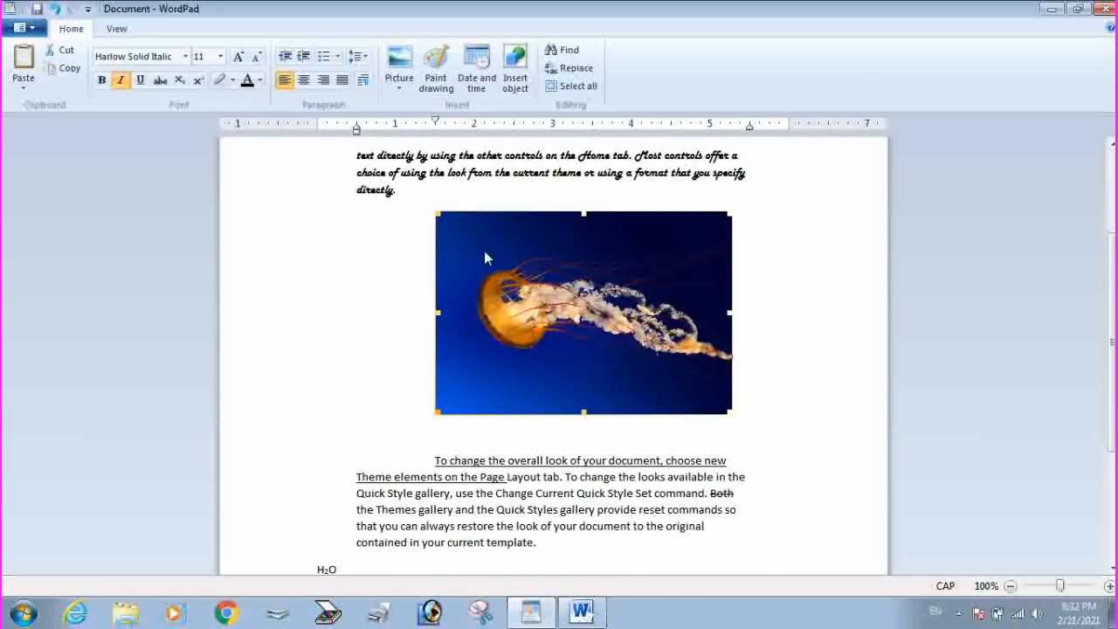
Shrink the jellyfish picture to about 2.4 inches wide and replace it with the Penguins picture from Sample Pictures.
drag(434, 213, 550, 303)
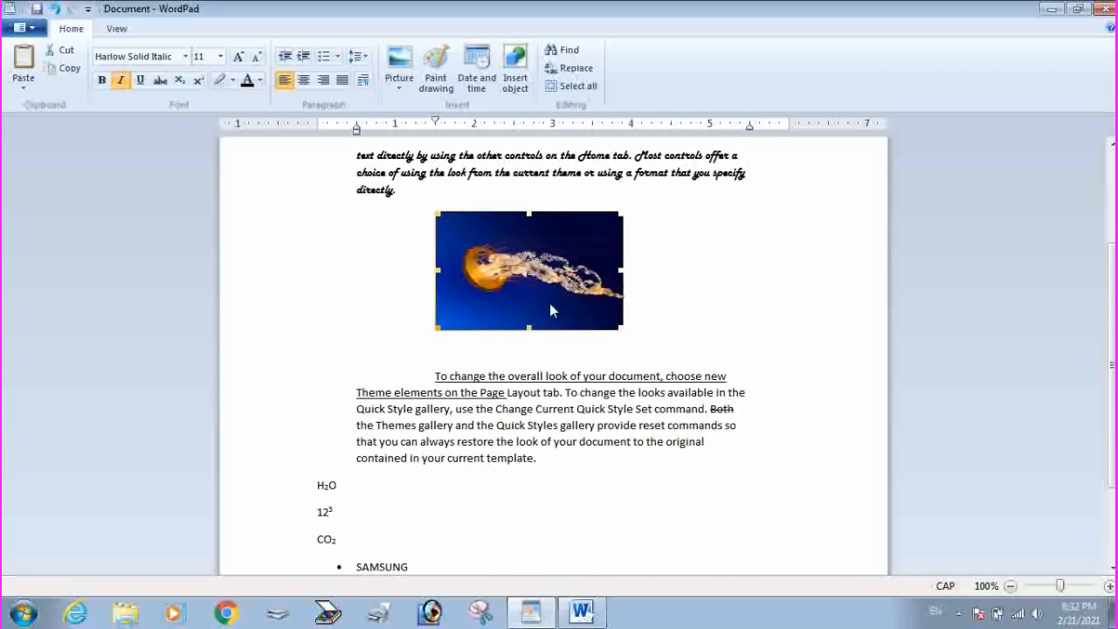
click(399, 81)
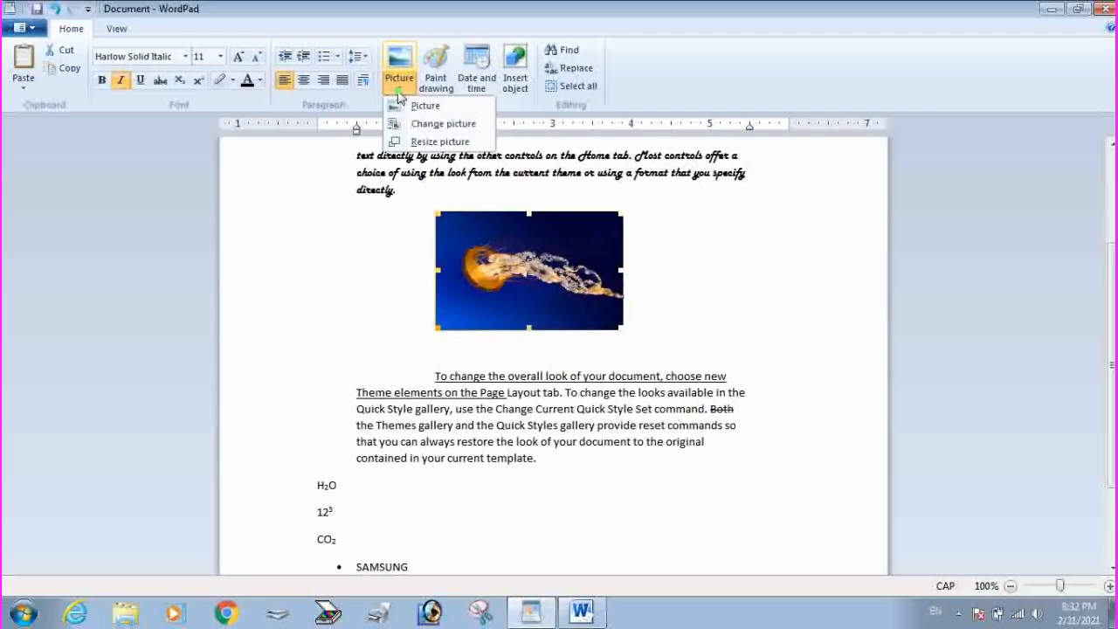
click(451, 131)
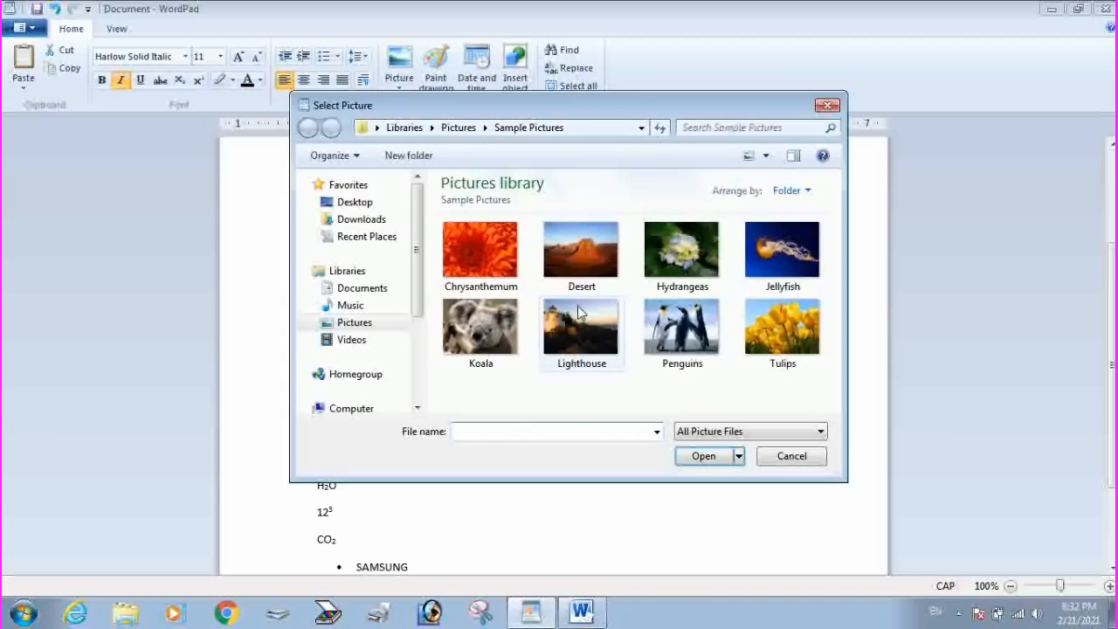
click(690, 332)
click(718, 458)
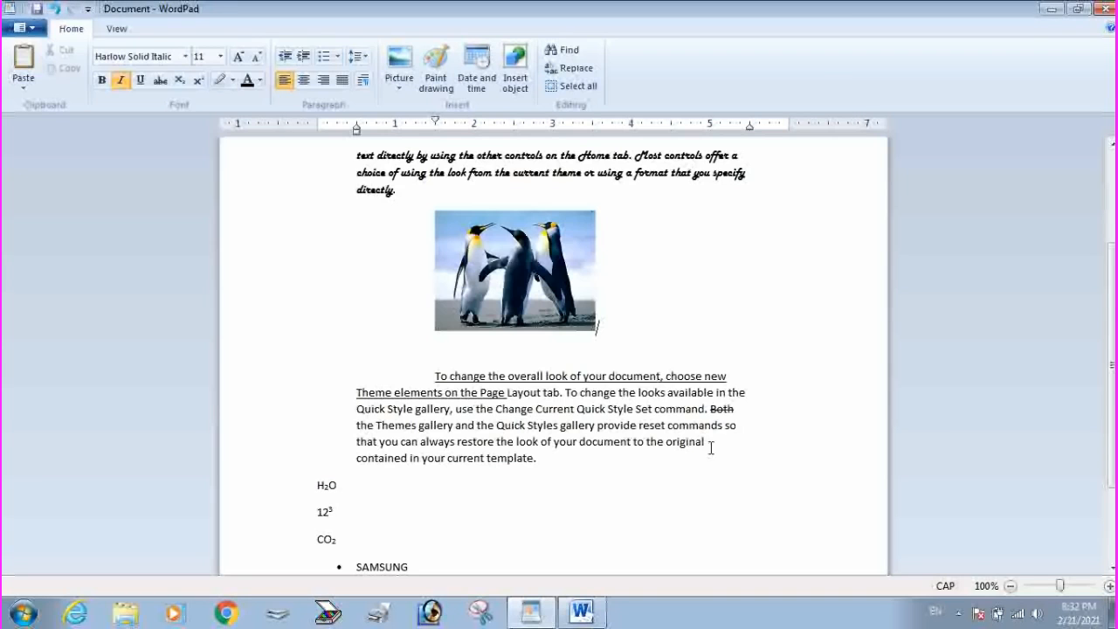
Replace the penguins picture with the Tulips picture from Sample Pictures.
click(517, 276)
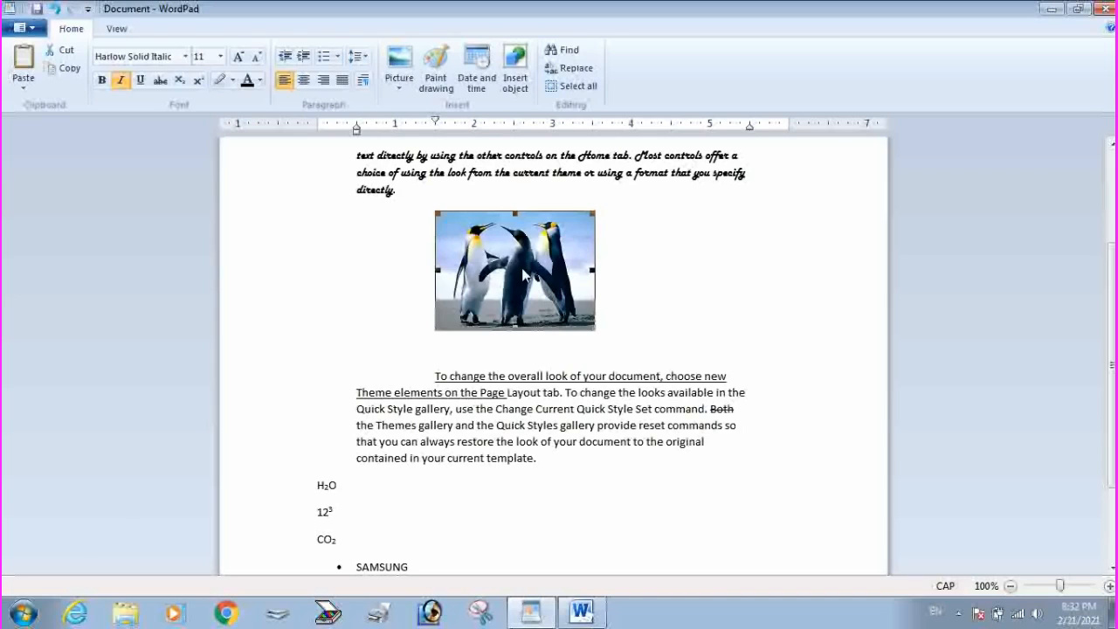
click(402, 93)
click(442, 123)
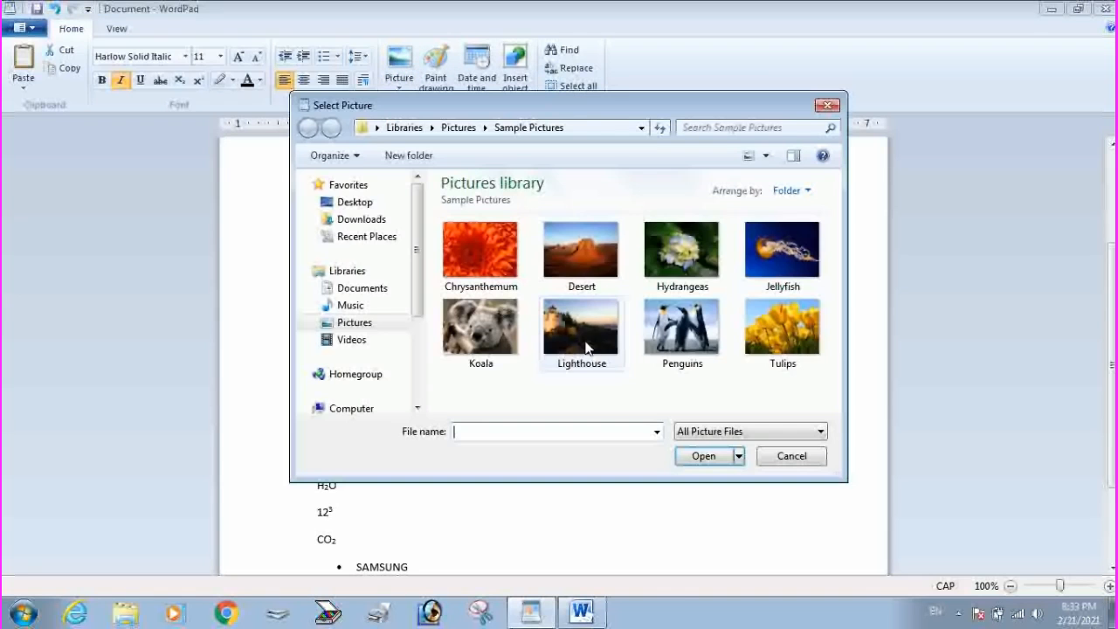
double_click(797, 337)
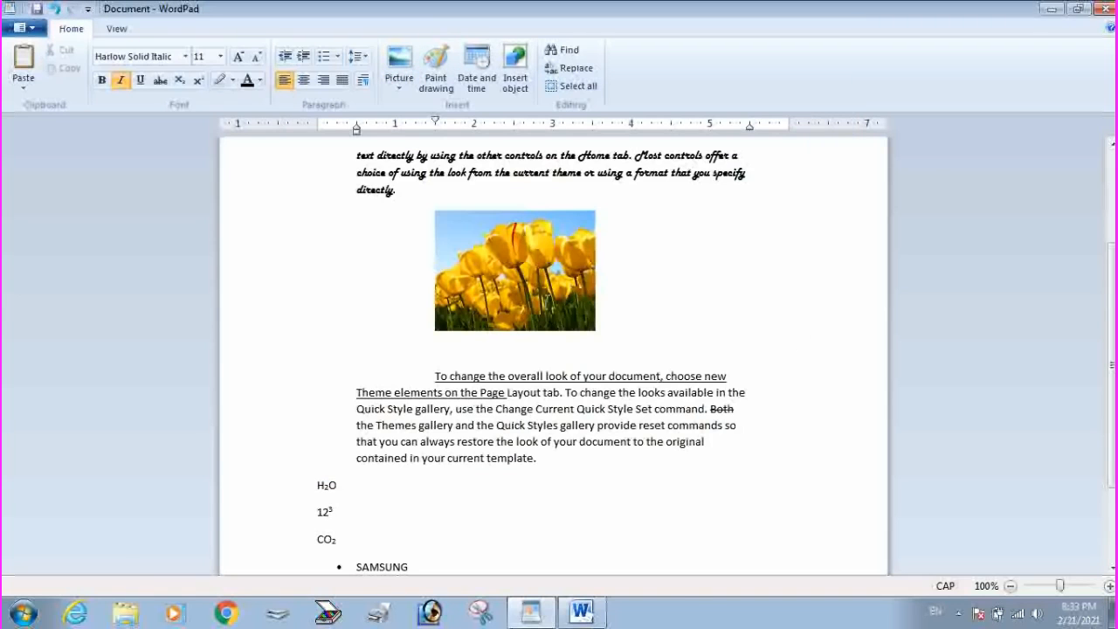
Resize the tulips picture to 25% horizontal and 10% vertical with the aspect ratio unlocked.
click(548, 306)
click(399, 83)
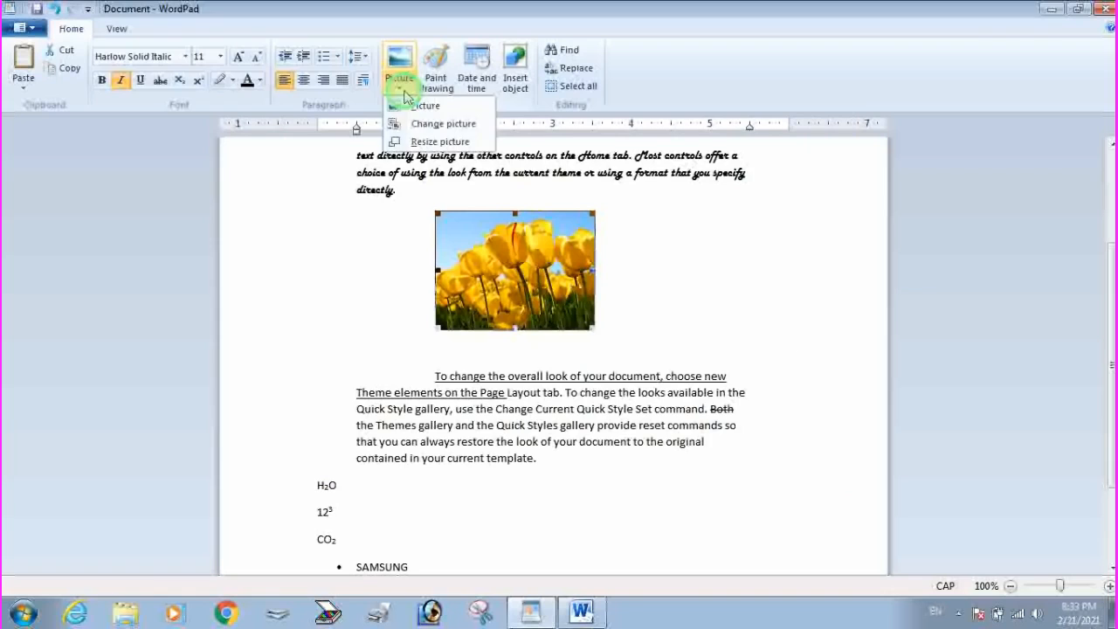
click(439, 142)
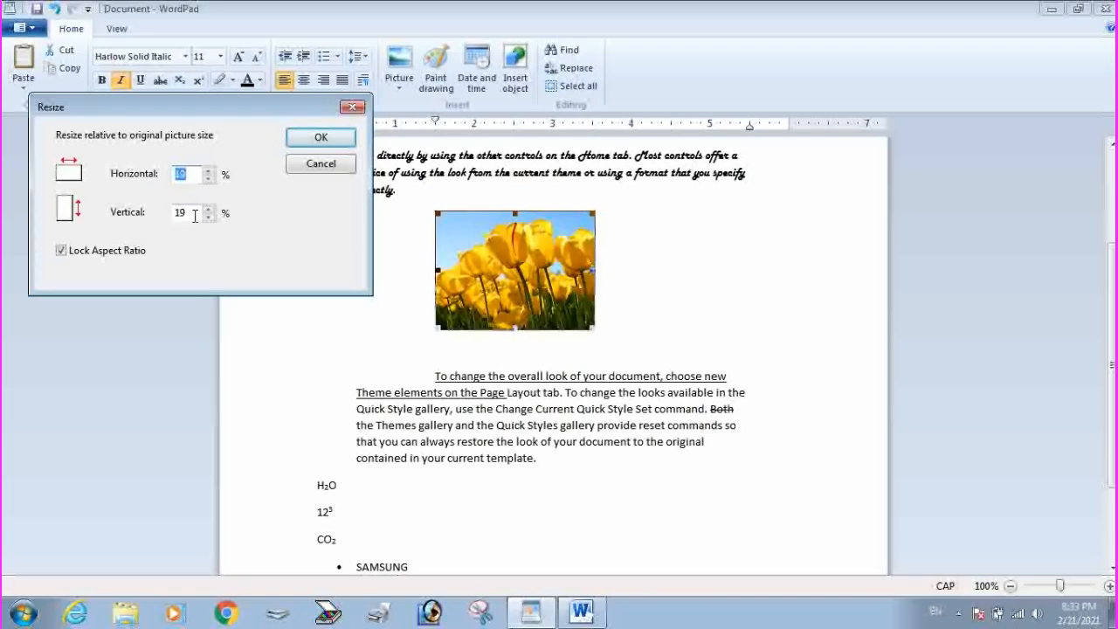
click(95, 251)
click(103, 251)
double_click(186, 174)
text(1)
text(25)
click(97, 256)
double_click(187, 212)
text(10)
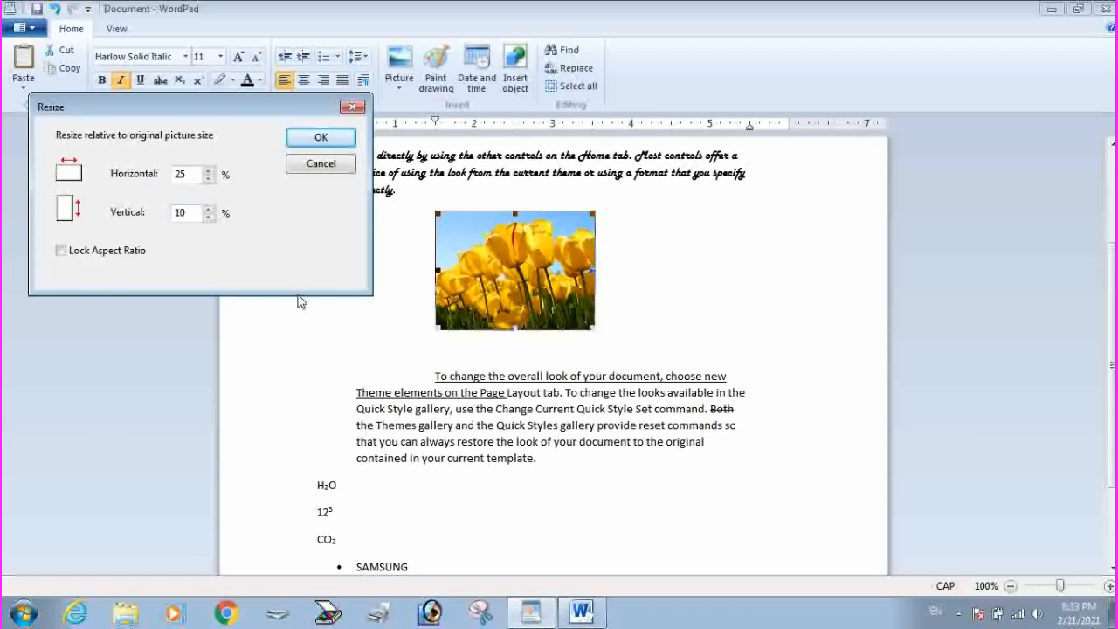
click(320, 141)
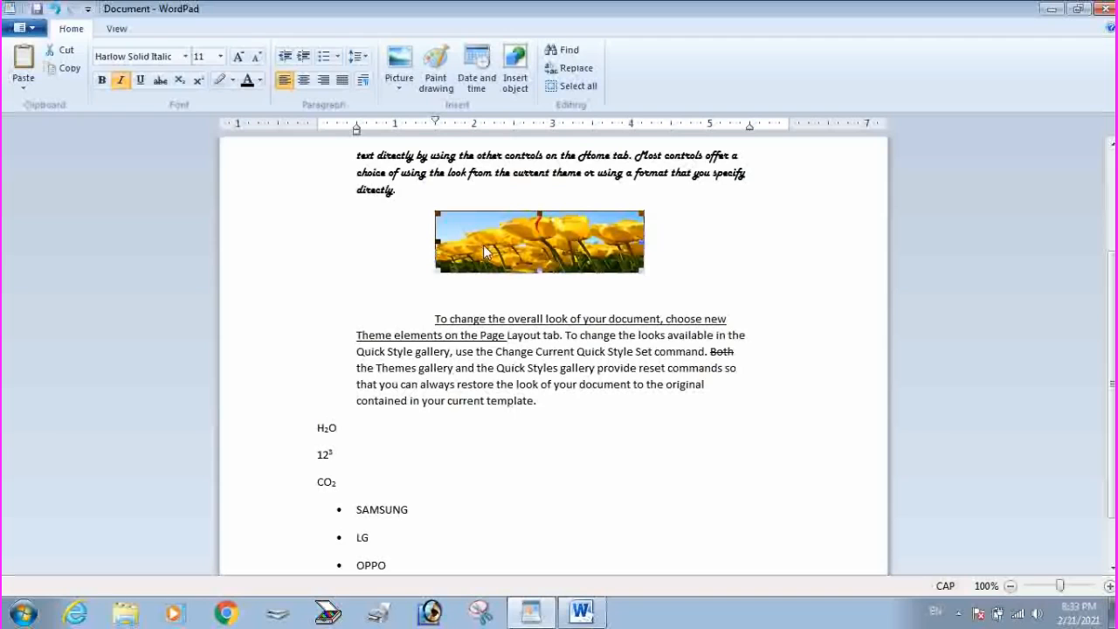
Replace the tulips picture with a new Paint drawing of a face: a circle about 137 × 133 px, two oval eyes and a 54 × 20 px mouth.
click(436, 63)
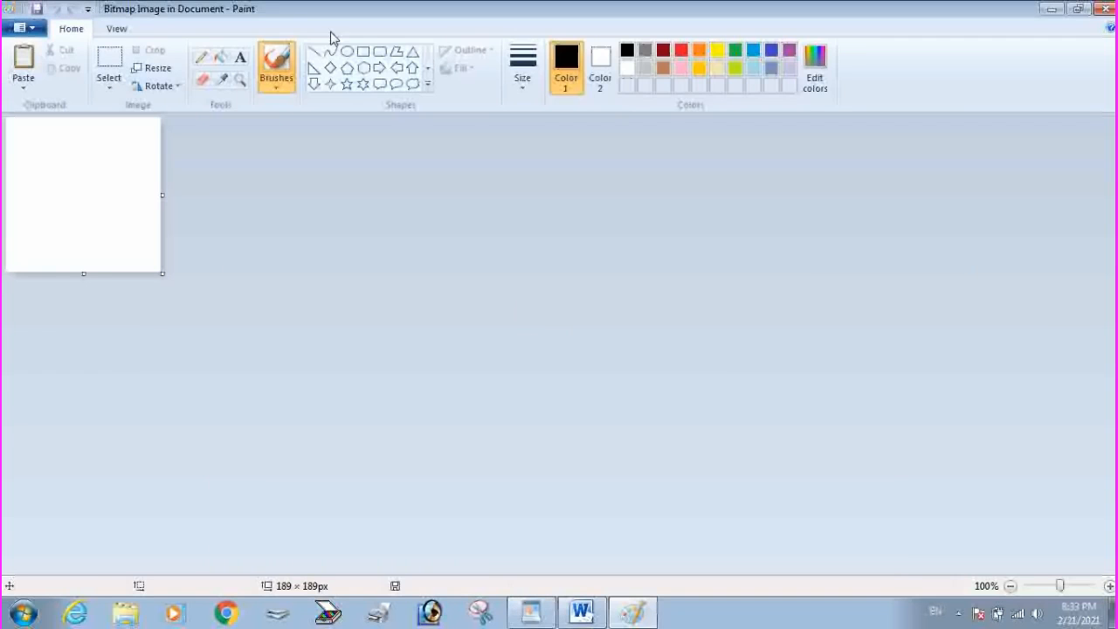
click(347, 51)
drag(19, 145, 137, 259)
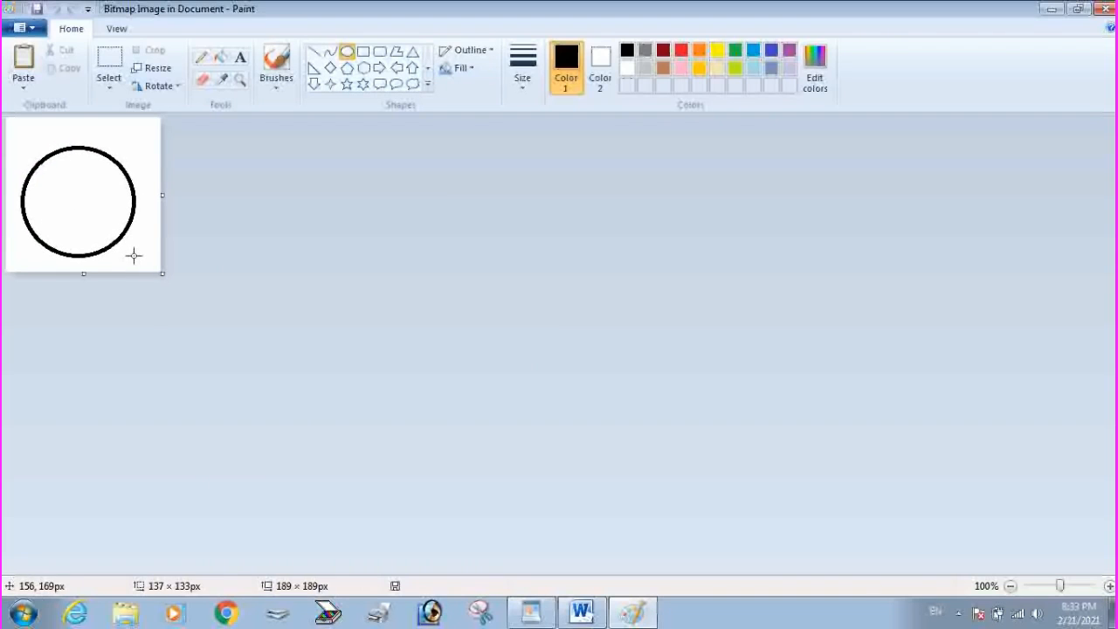
click(347, 51)
drag(39, 196, 113, 210)
drag(49, 223, 96, 241)
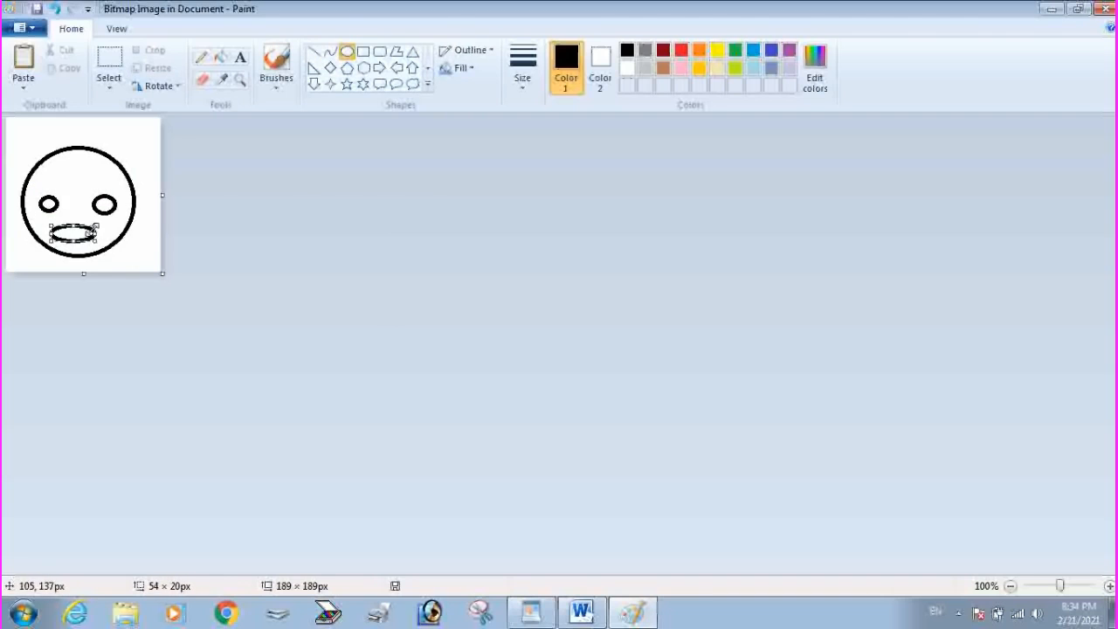
Fill the face black, leaving the eyes and mouth white, and return the drawing to the WordPad document.
click(224, 58)
click(96, 173)
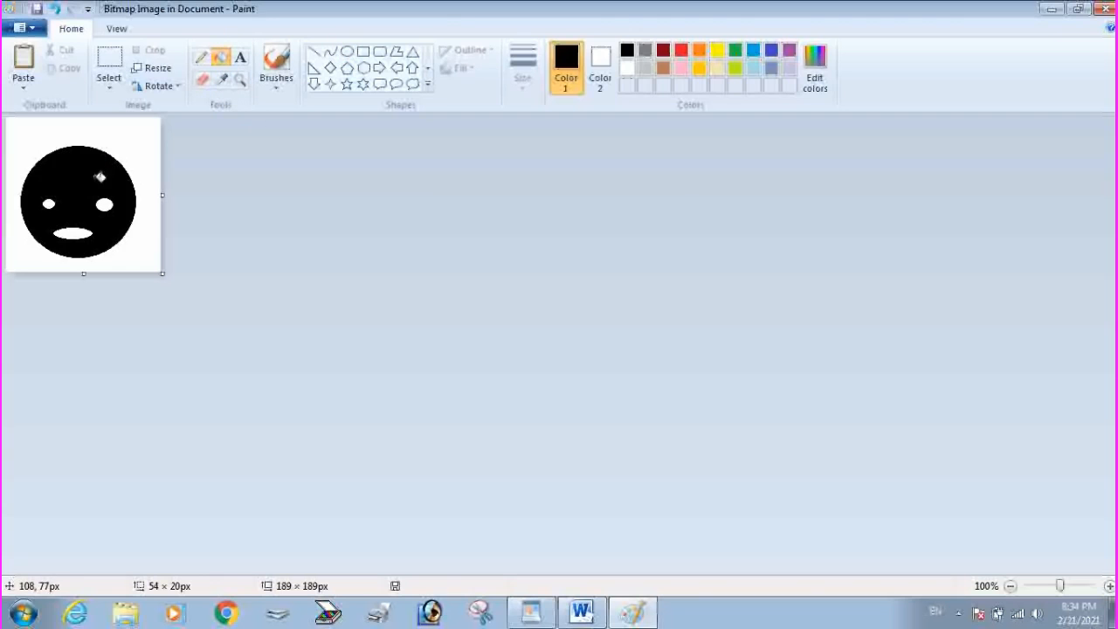
click(1106, 9)
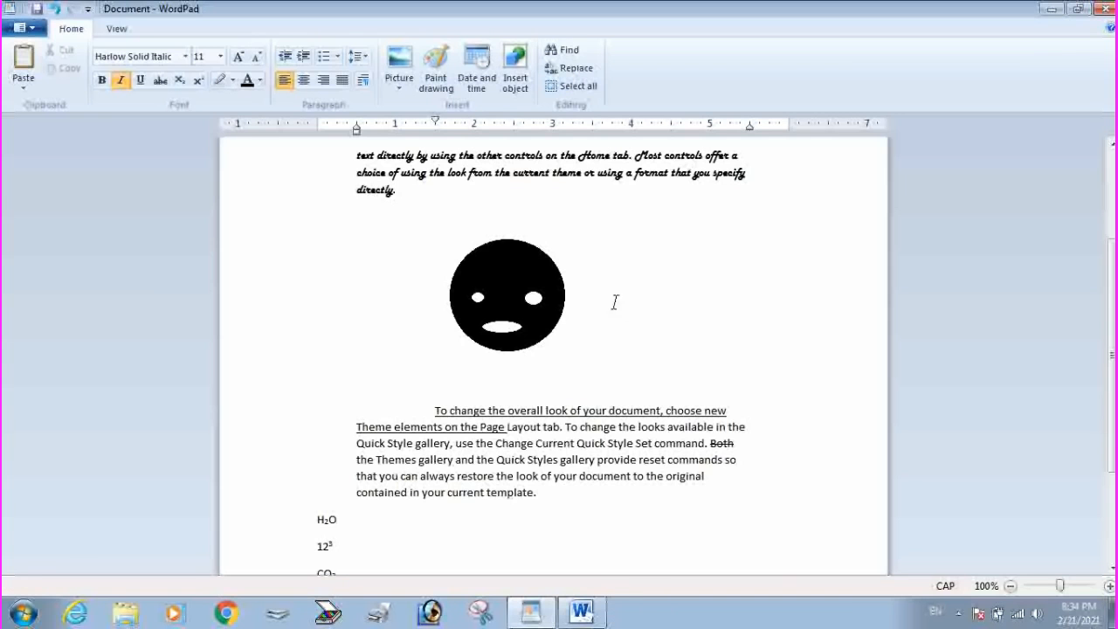
click(521, 311)
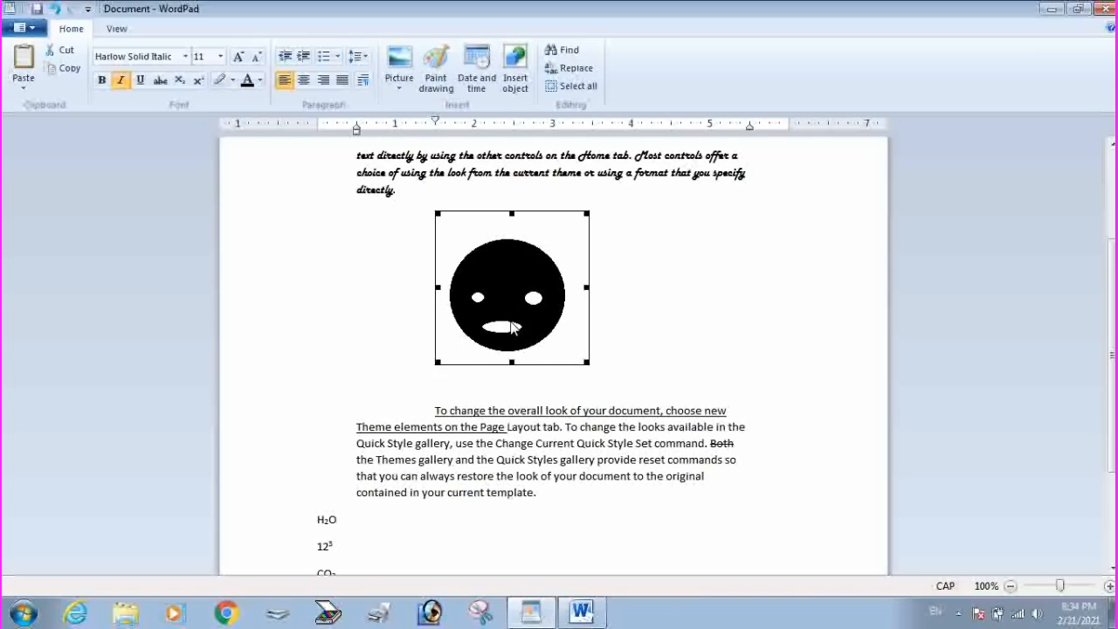
click(658, 322)
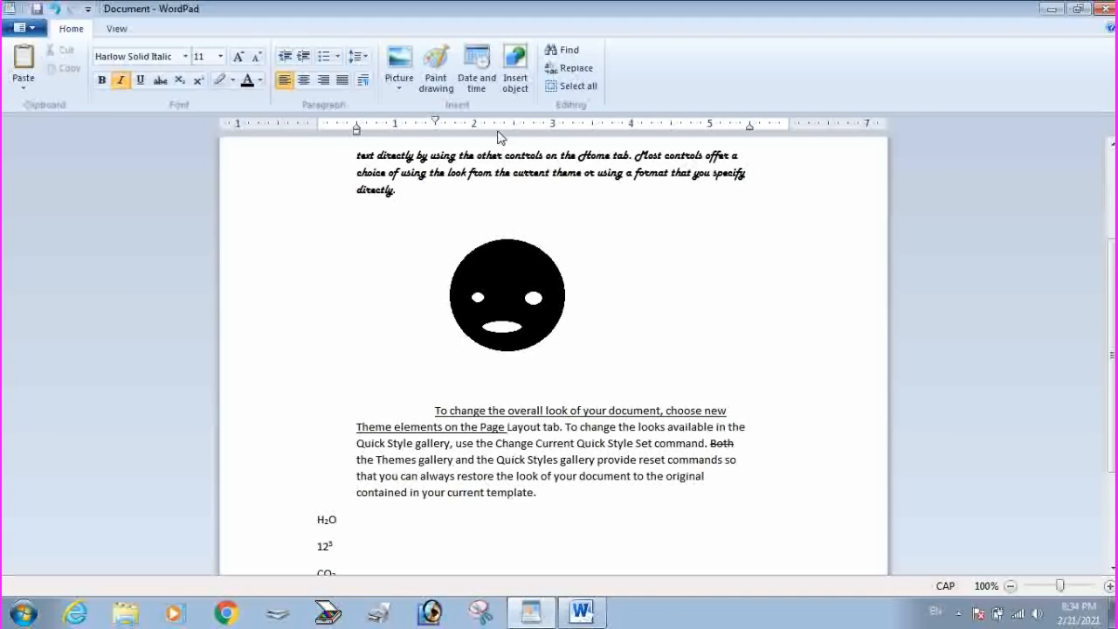
Delete the lines from H2O through the bulleted brand names and set the remaining empty line's list style to None.
scroll(403, 430, down, 3)
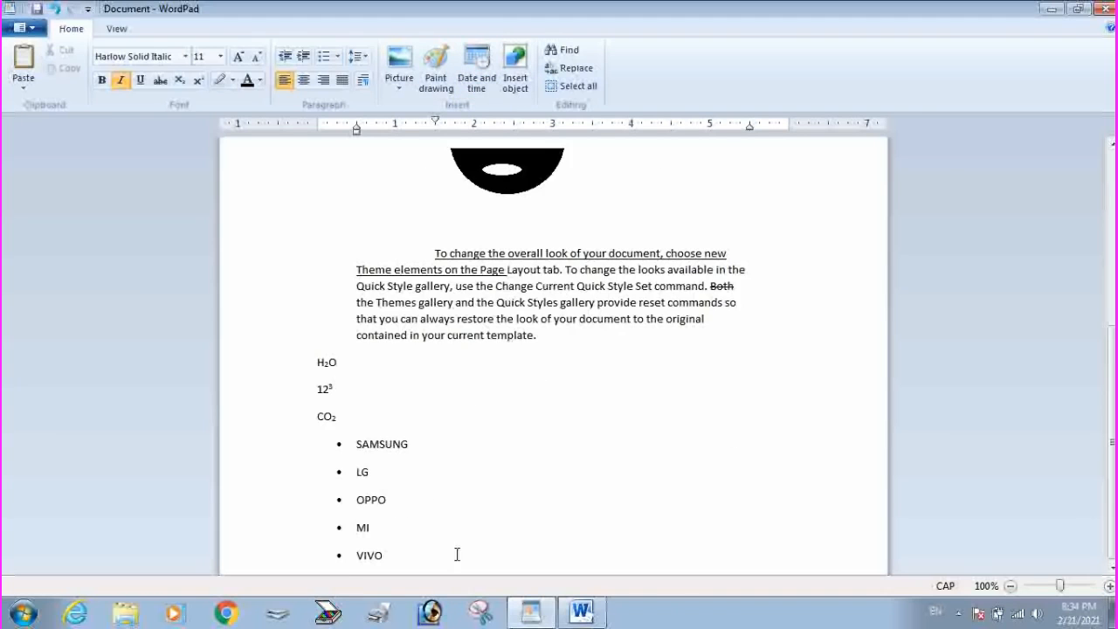
scroll(444, 376, up, 6)
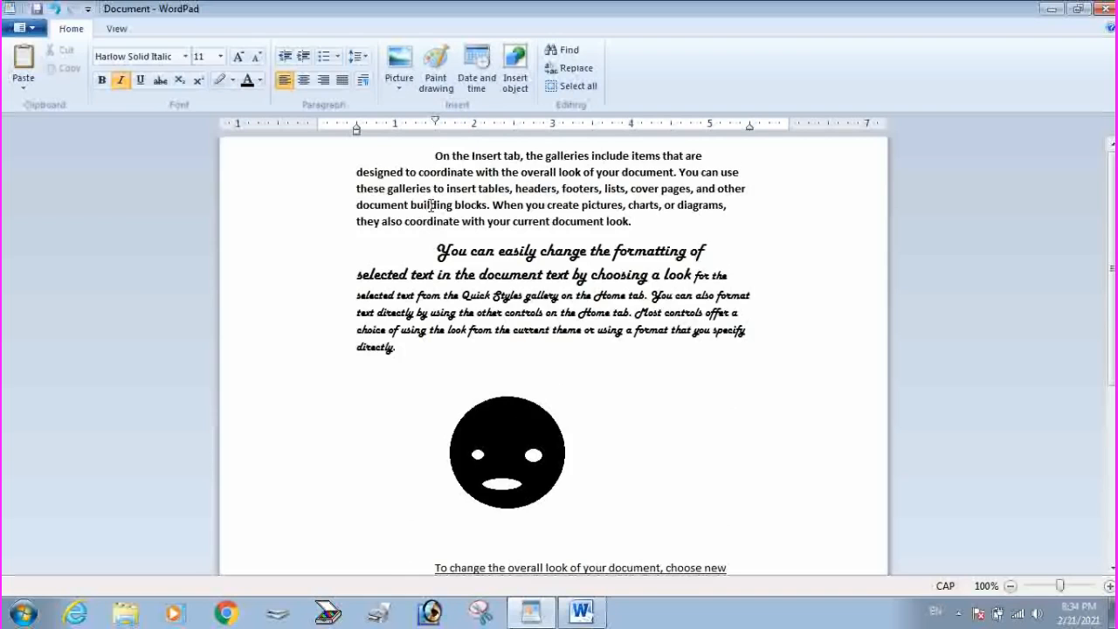
scroll(432, 204, down, 6)
click(409, 559)
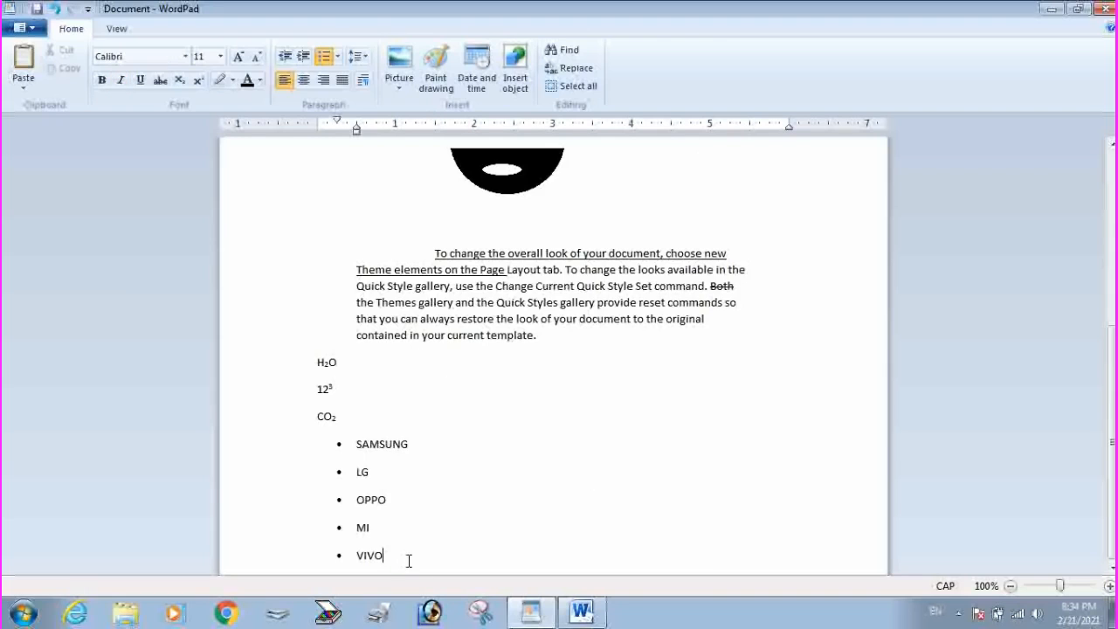
drag(414, 541, 237, 378)
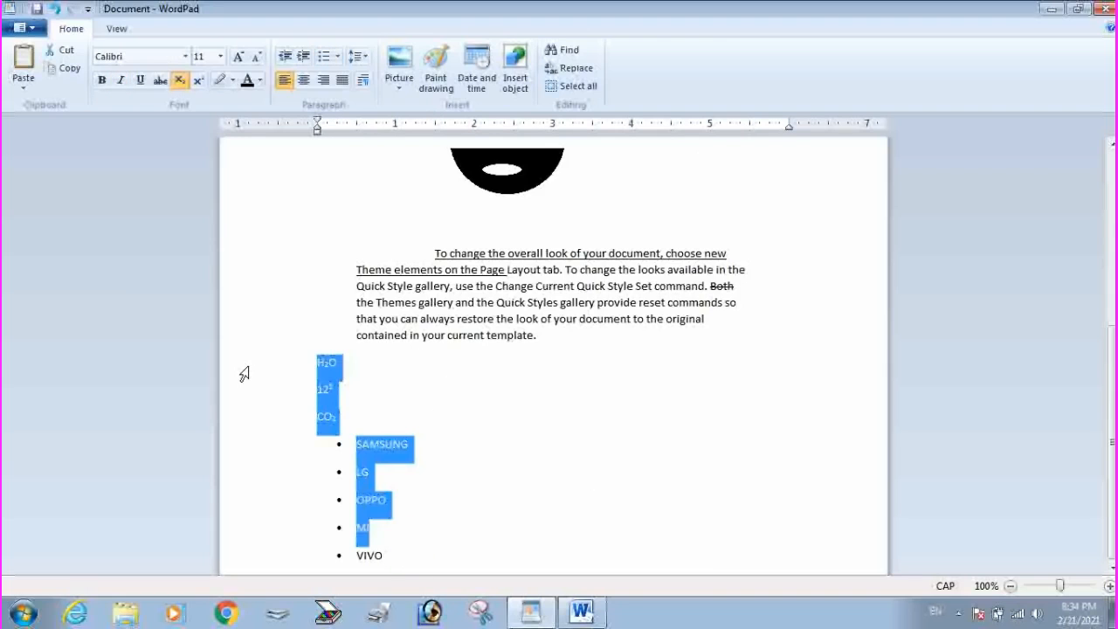
key(Delete)
drag(398, 422, 340, 378)
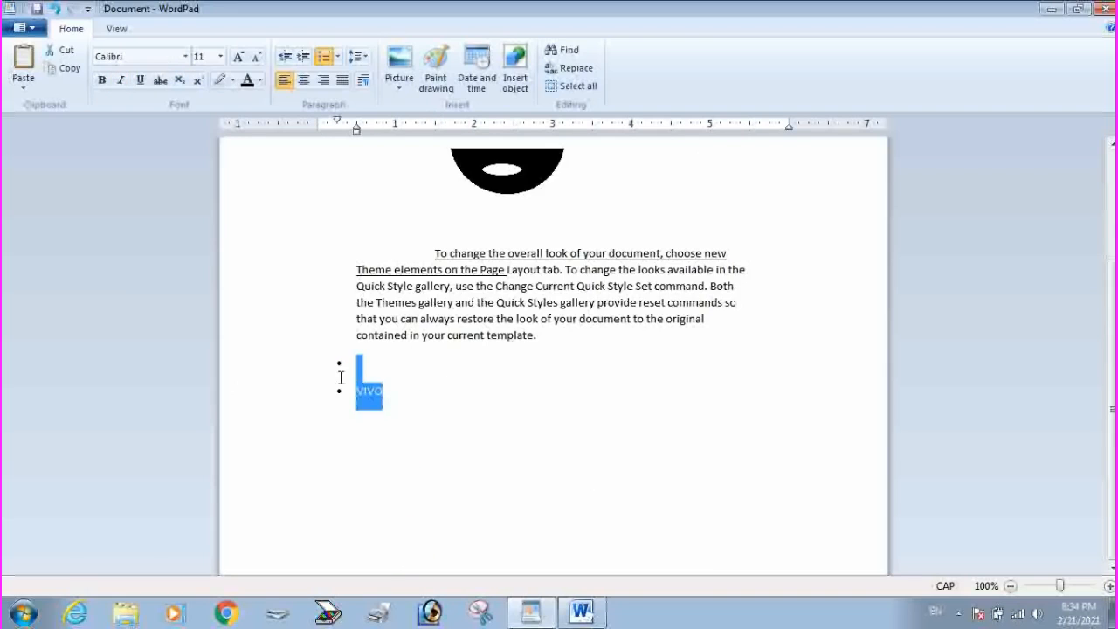
key(Delete)
click(337, 56)
click(347, 98)
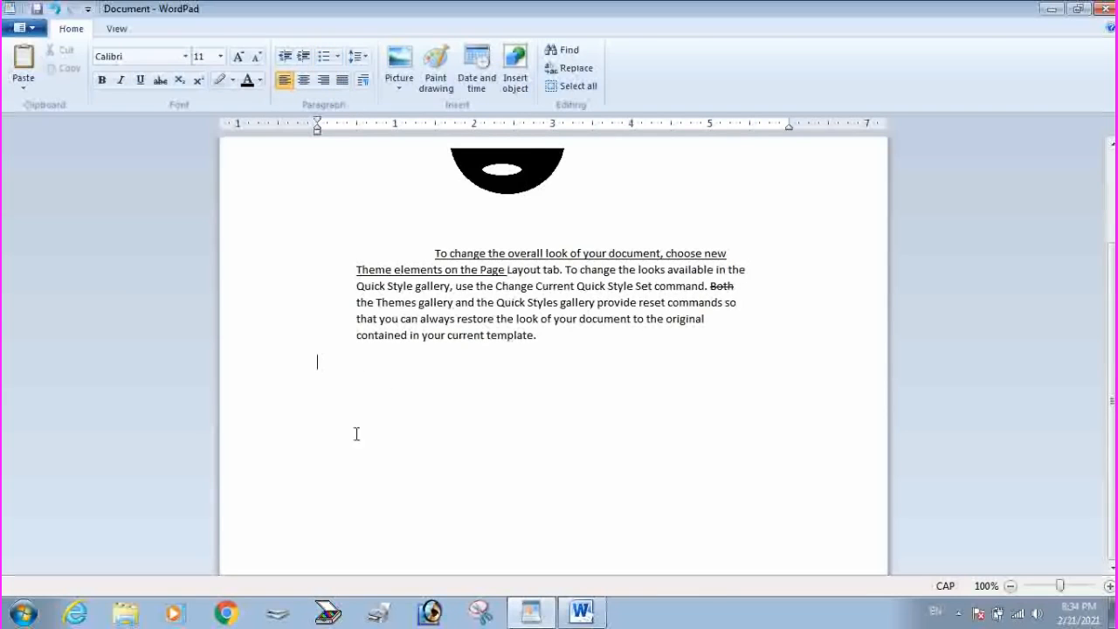
Insert the date as 2/21/2021 on the empty line and the time as 8:34:52 PM two lines below it.
click(477, 68)
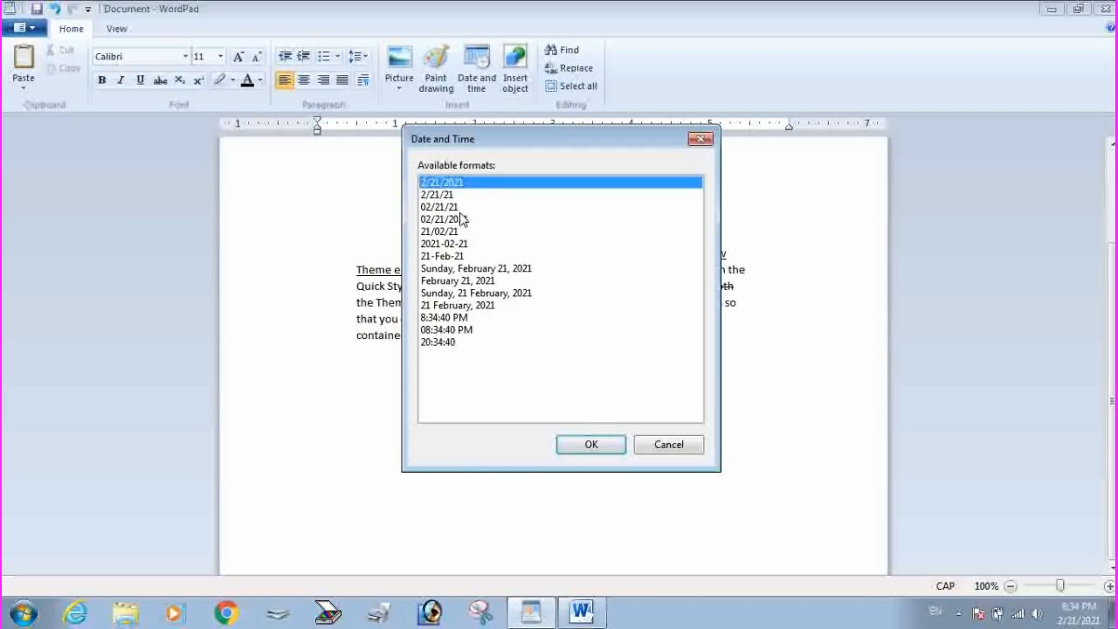
click(586, 445)
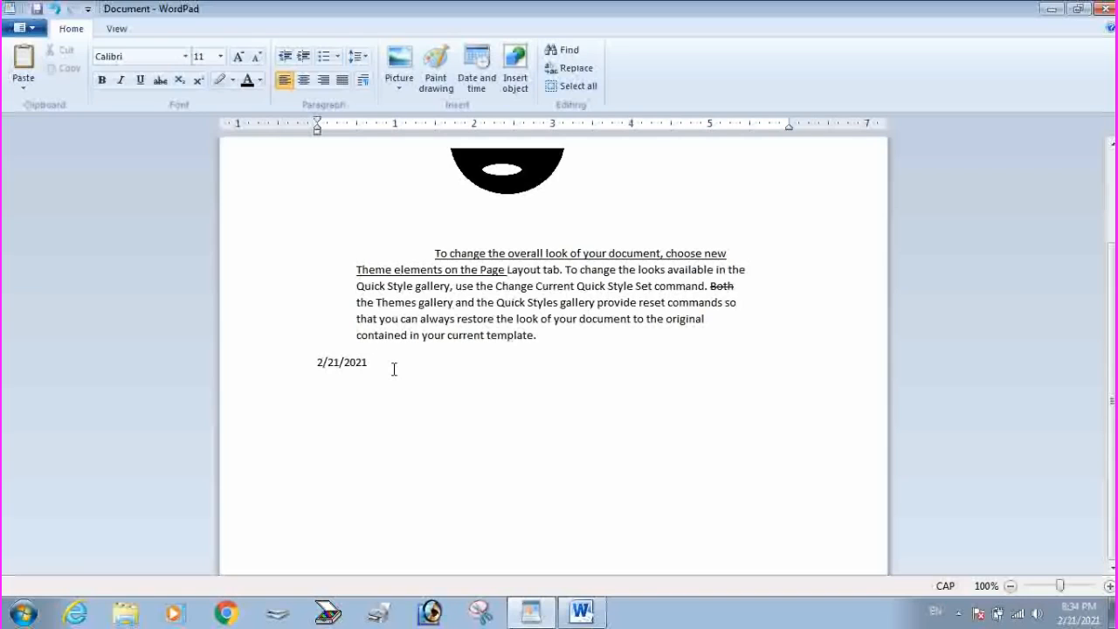
key(Return)
click(485, 88)
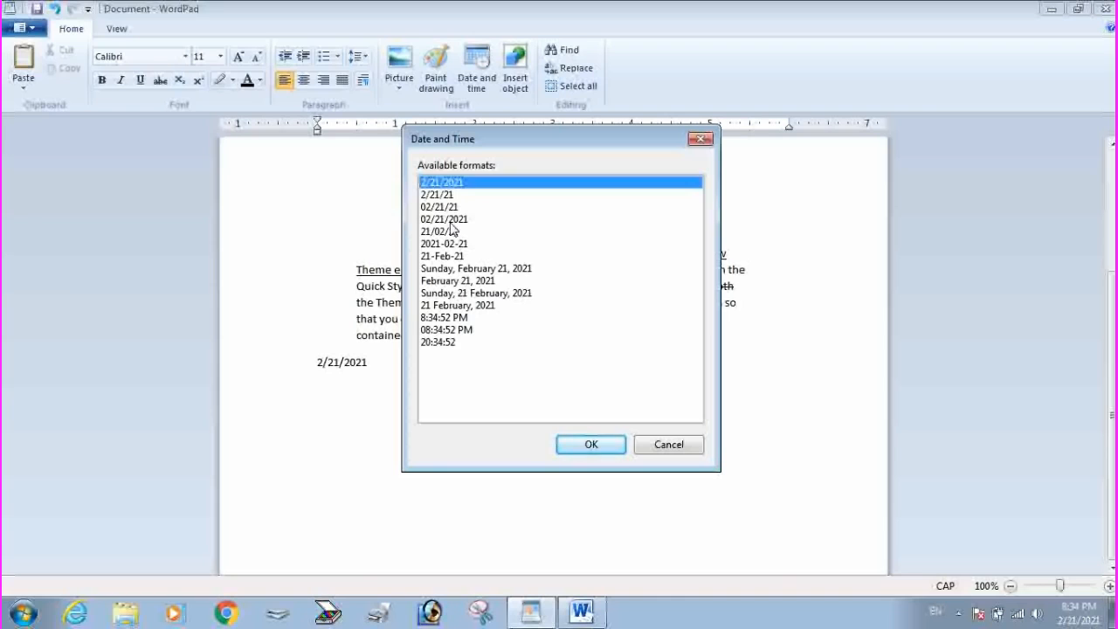
click(445, 319)
click(592, 445)
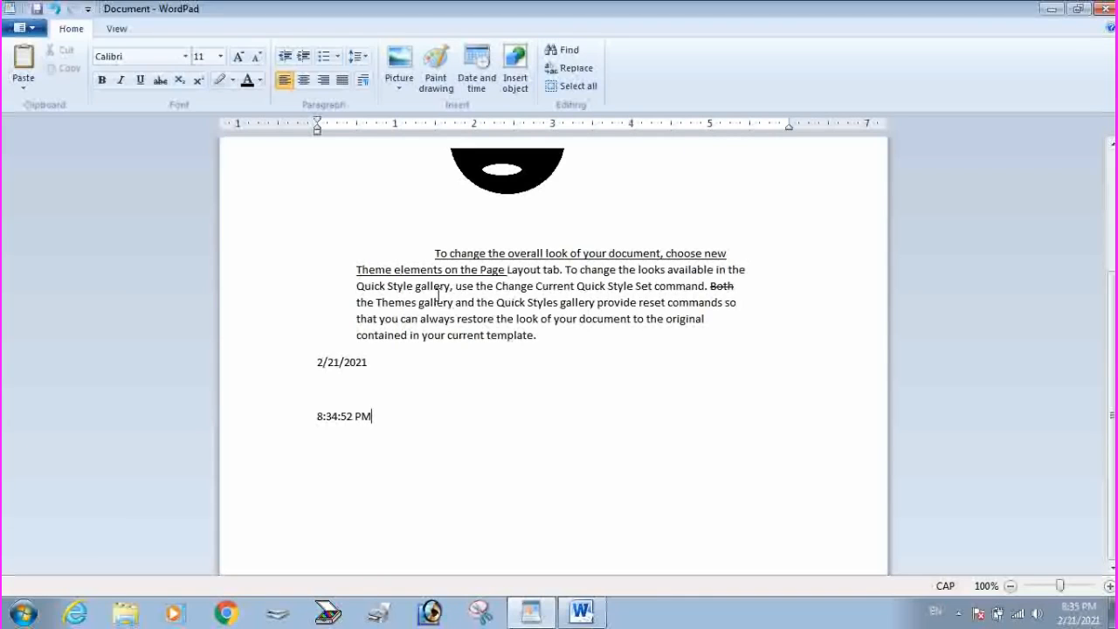
Delete the black face drawing above the third text paragraph.
drag(405, 427, 327, 239)
scroll(468, 423, up, 6)
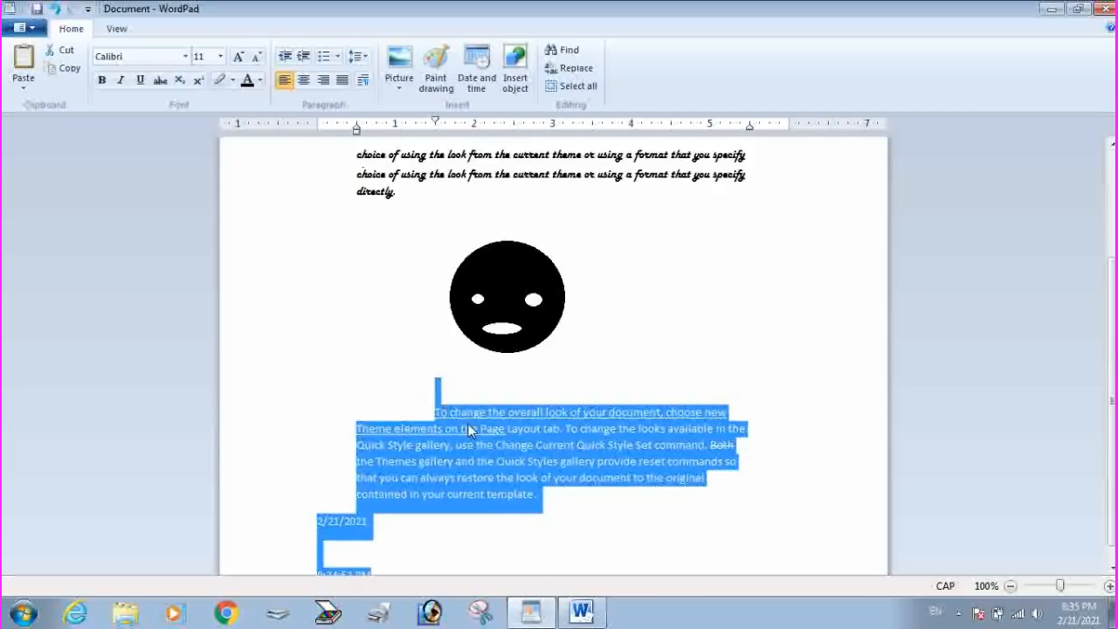
scroll(543, 400, down, 2)
scroll(542, 400, down, 2)
click(507, 277)
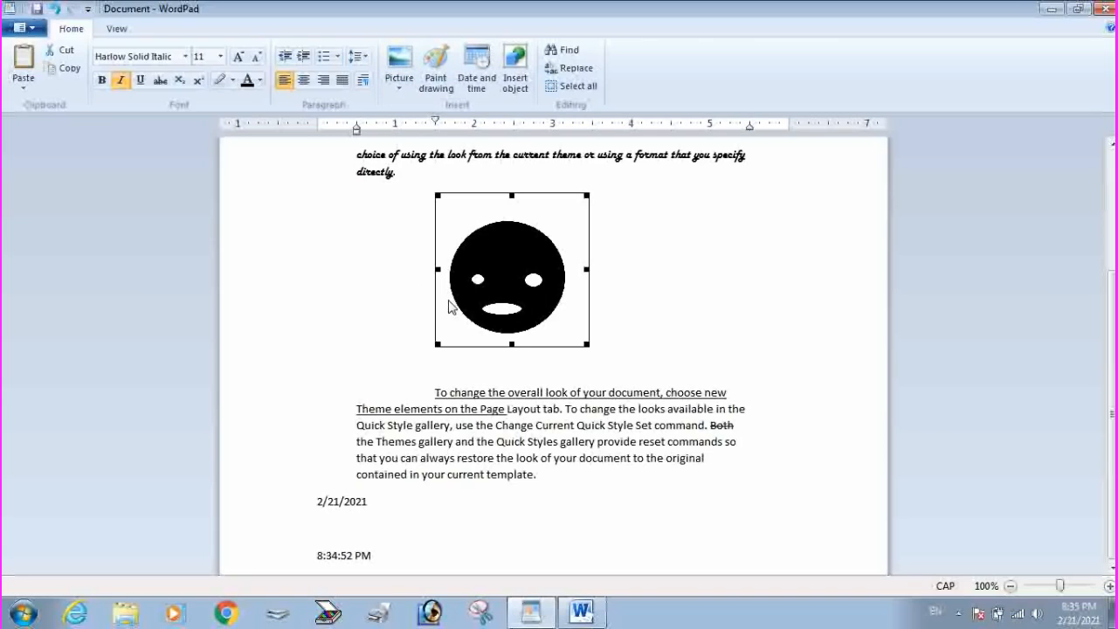
key(Delete)
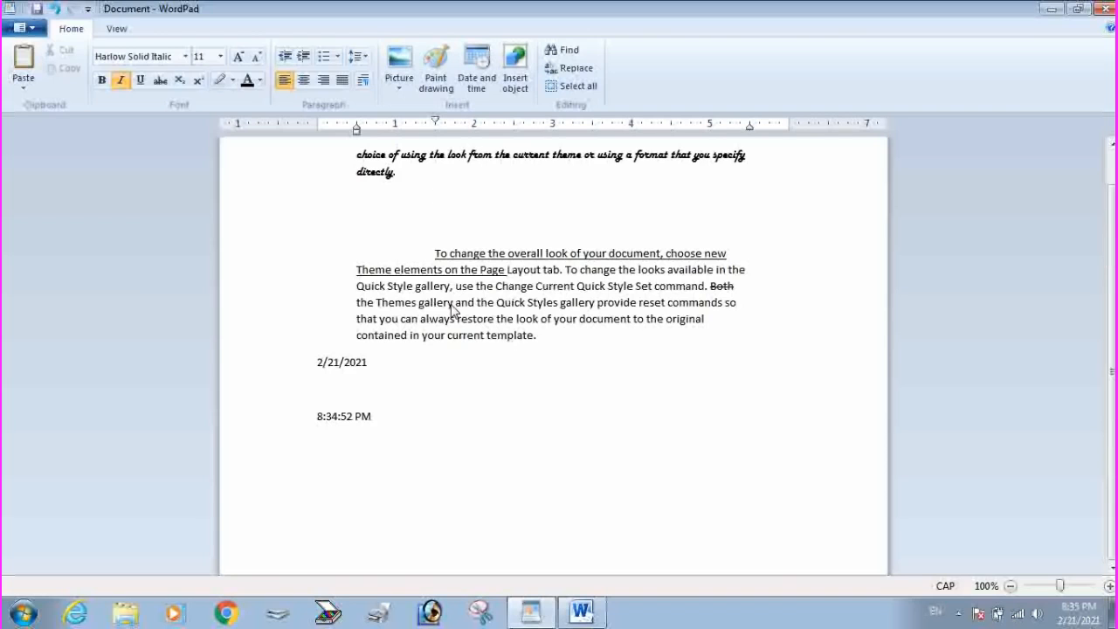
Insert a new CorelDRAW 12.0 Graphic object where the face drawing was.
click(515, 80)
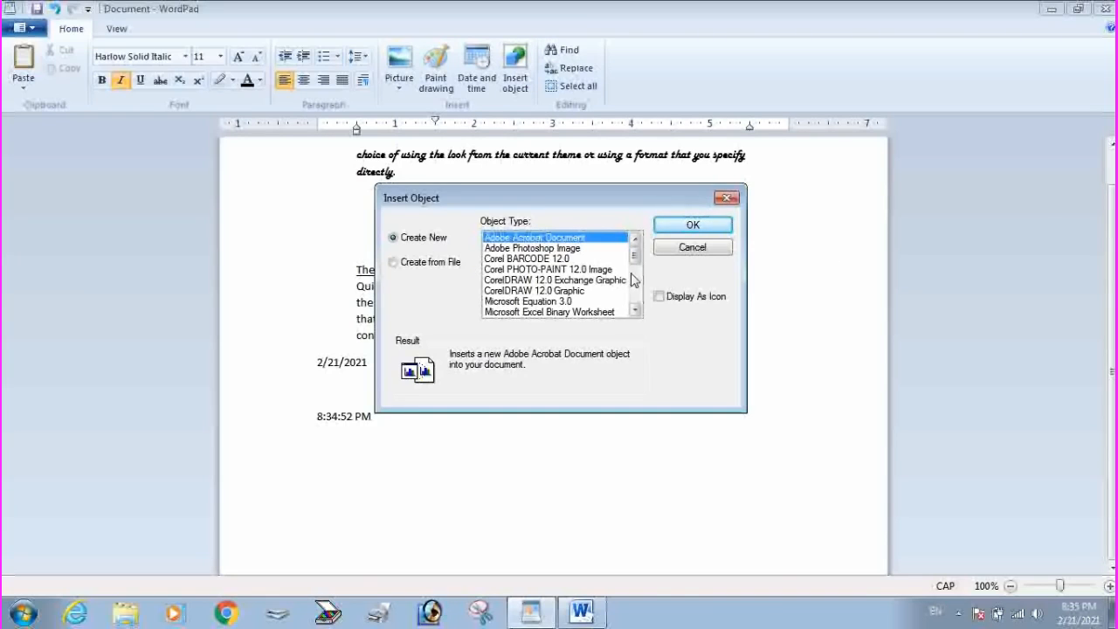
scroll(635, 266, down, 1)
mouse_move(635, 267)
mouse_down()
mouse_move(635, 304)
mouse_move(639, 265)
mouse_up()
click(532, 293)
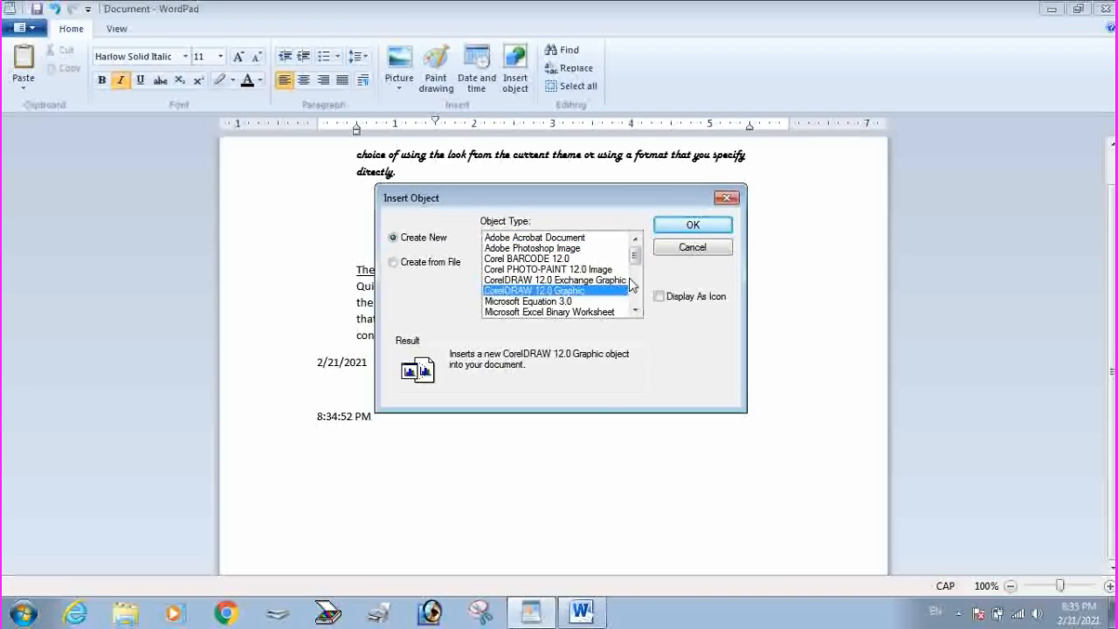
click(689, 224)
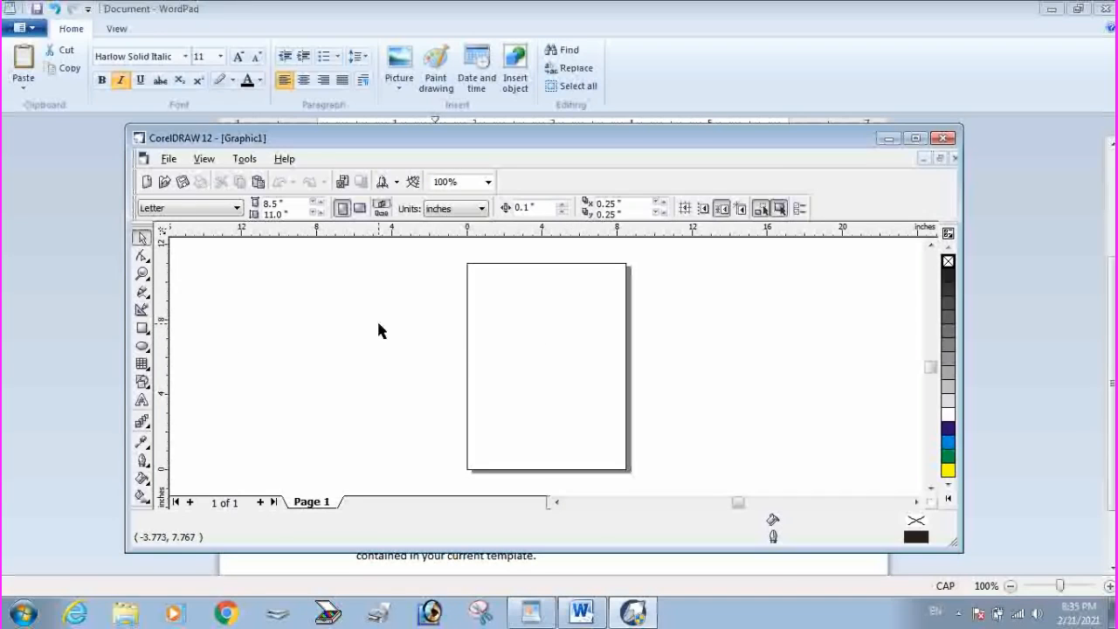
Draw an ellipse about 2.27 × 1.79 inches near the page's upper edge and another near its lower edge, and select the upper one.
click(141, 346)
drag(510, 293, 554, 325)
drag(512, 428, 560, 457)
click(549, 325)
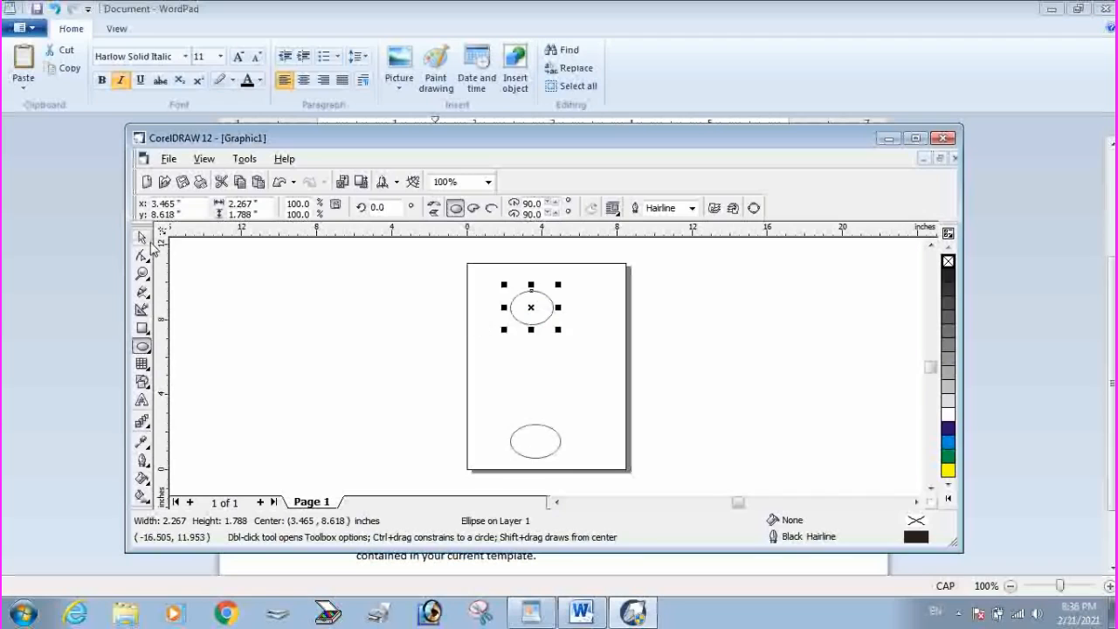
Fill the upper ellipse with dark blue and the lower ellipse with yellow.
click(142, 238)
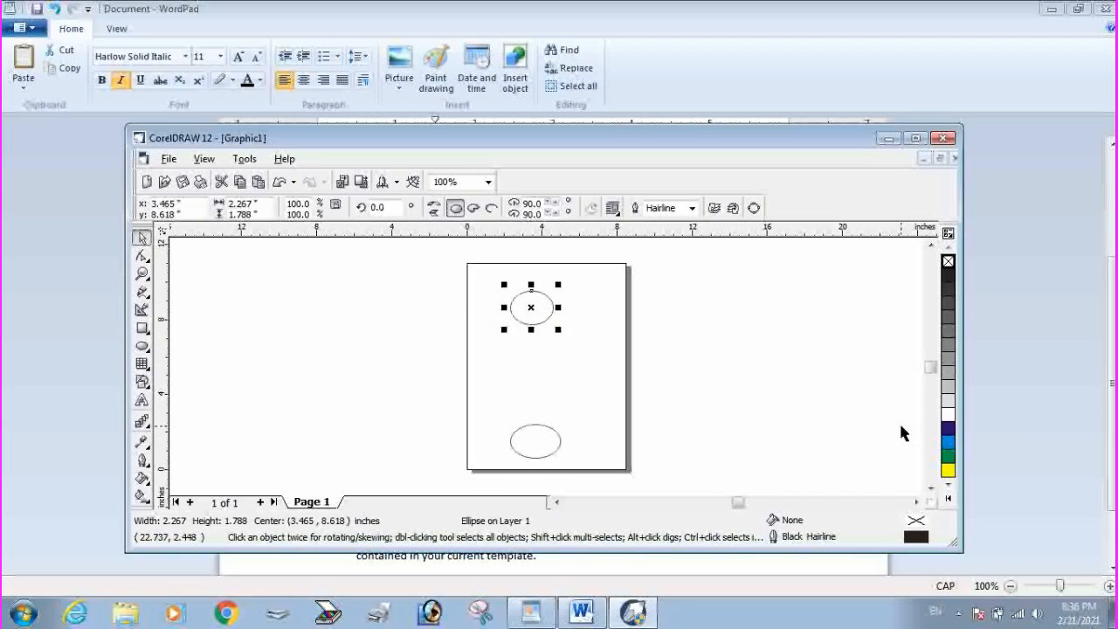
click(949, 432)
click(537, 440)
click(948, 470)
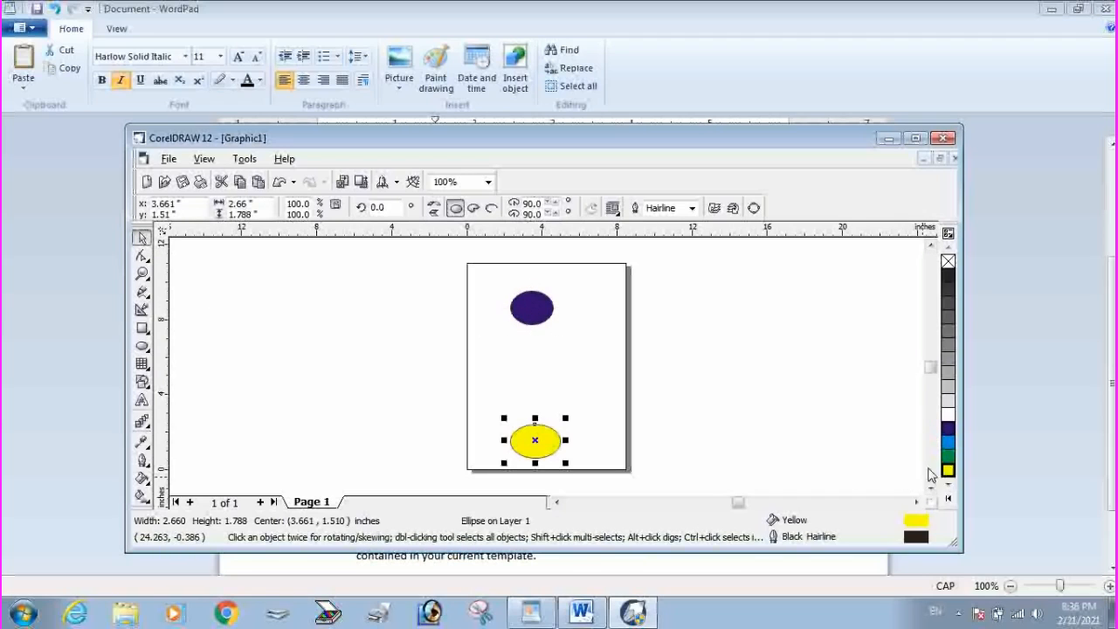
Blend the dark blue ellipse into the yellow one, and close CorelDRAW to return to the WordPad document.
click(142, 422)
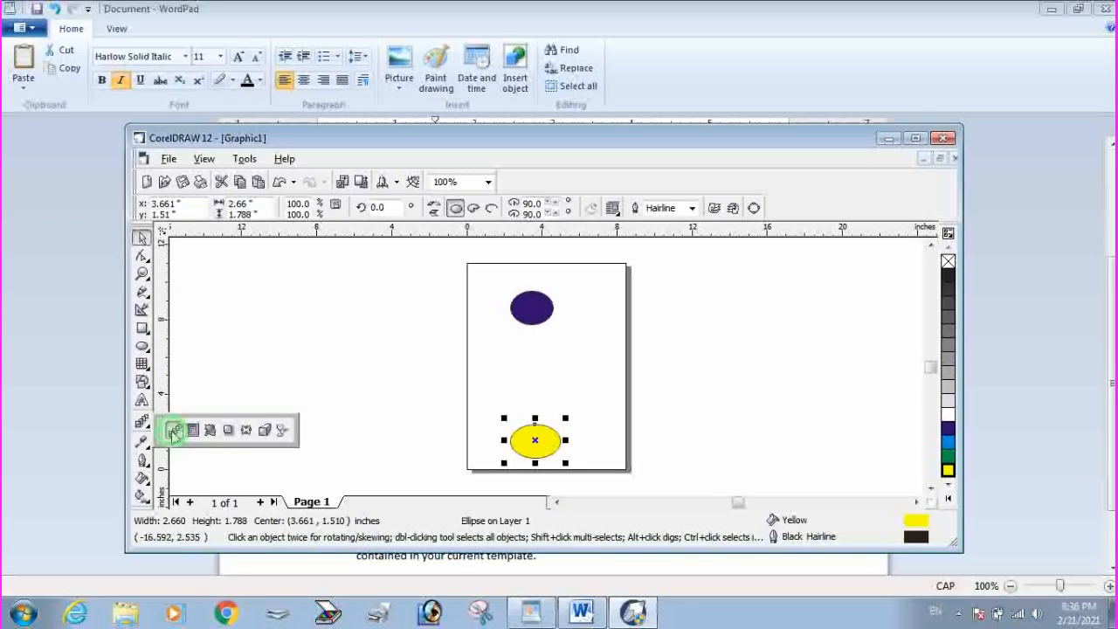
click(174, 429)
drag(530, 307, 535, 442)
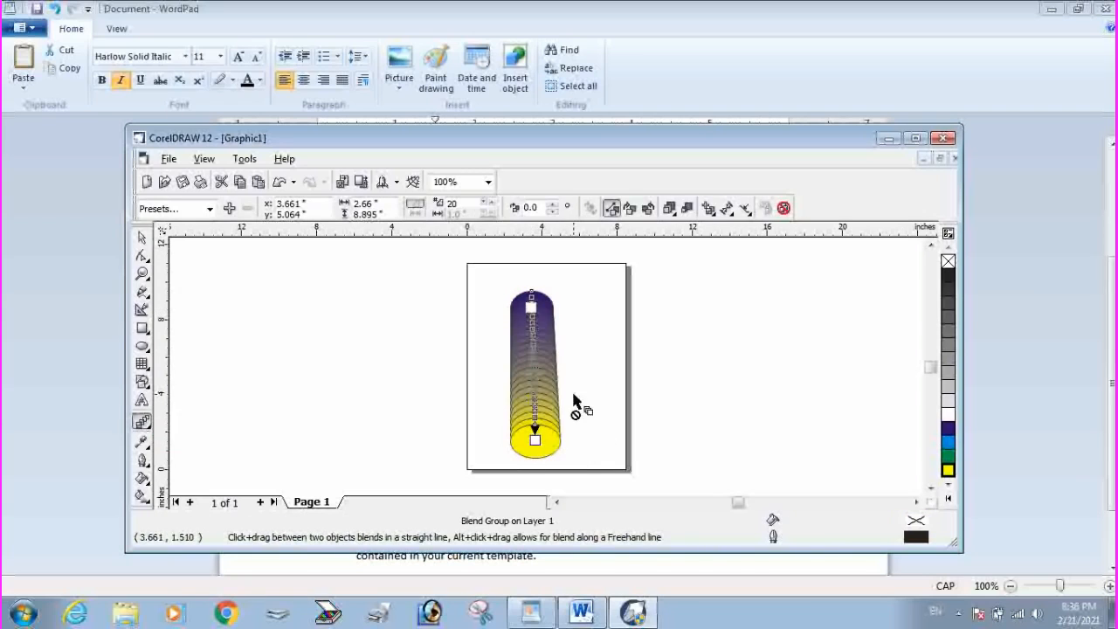
click(943, 138)
Shrink the embedded blend graphic to about 1 inch wide and 2 inches high, and deselect it.
scroll(584, 312, down, 4)
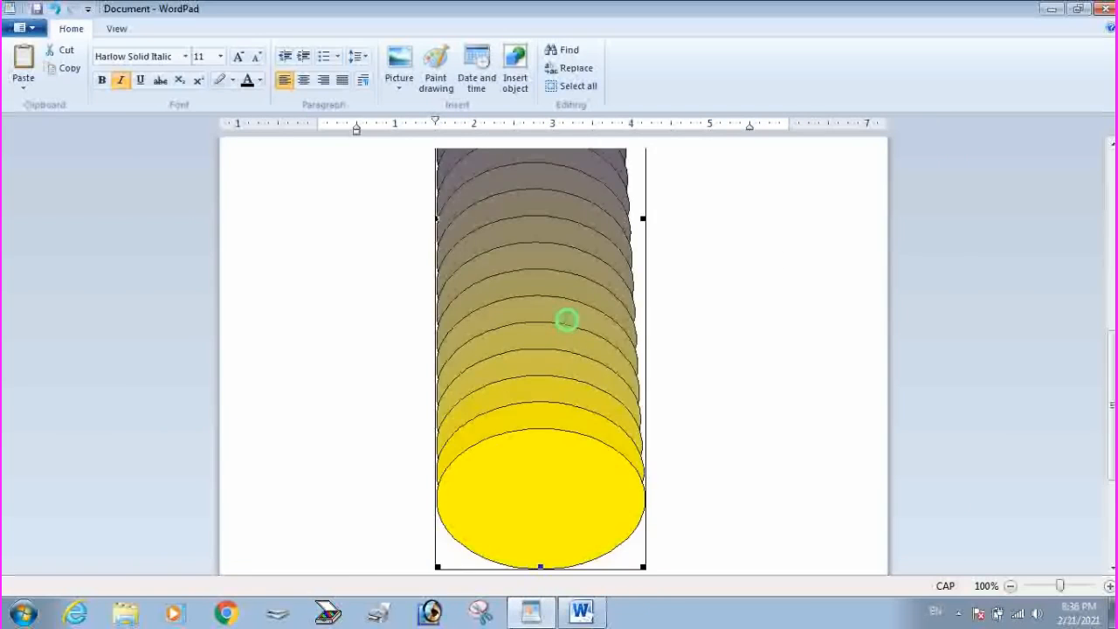
scroll(577, 314, up, 7)
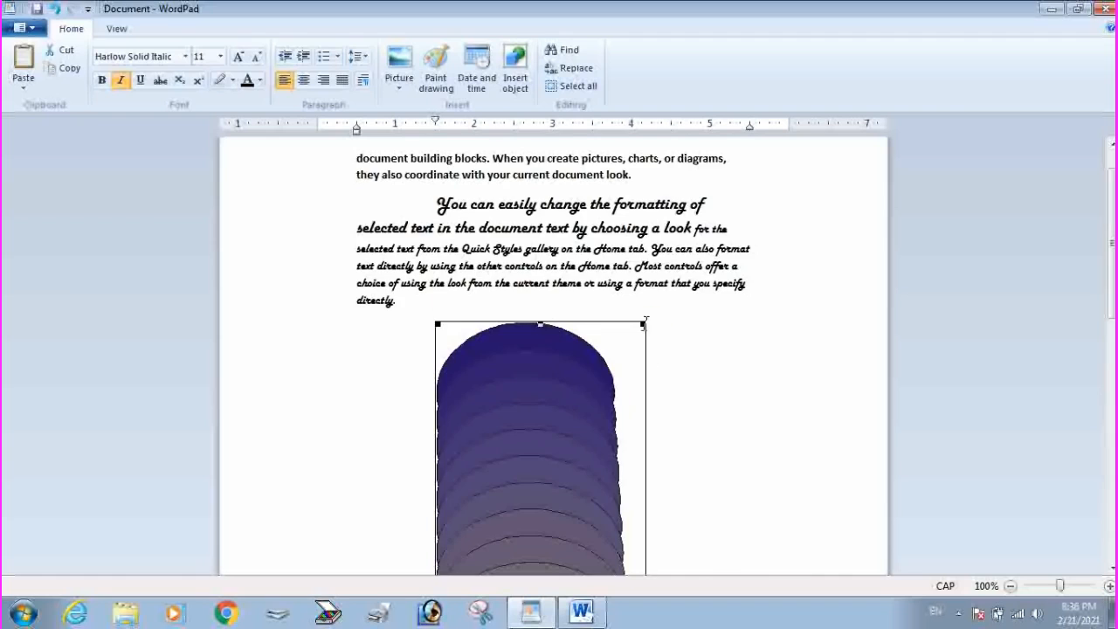
scroll(629, 349, down, 5)
scroll(611, 393, down, 3)
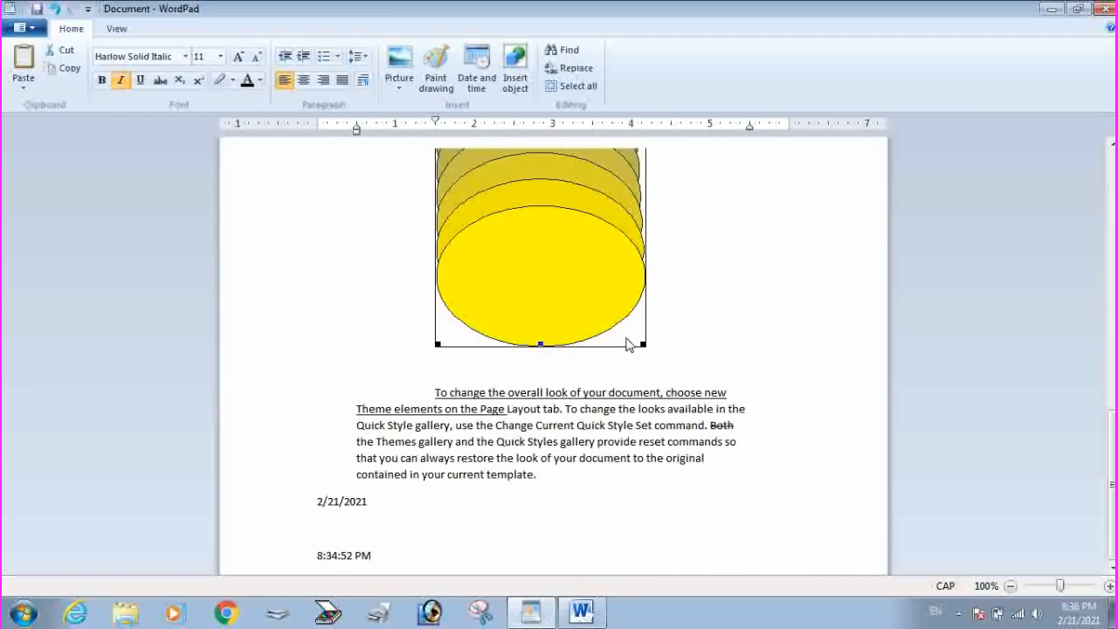
drag(643, 346, 540, 290)
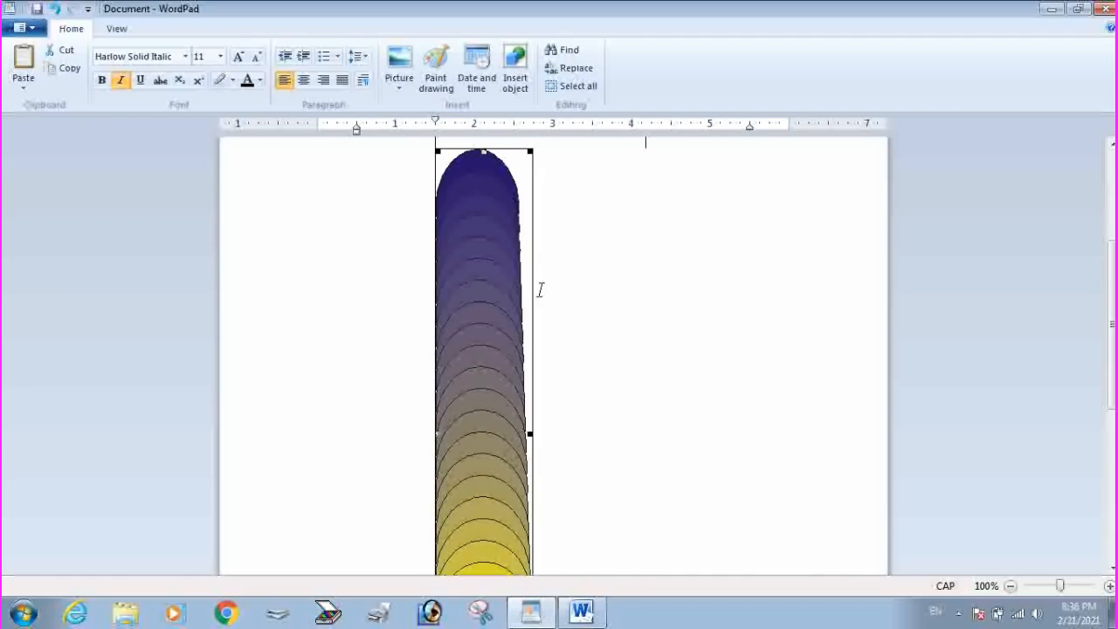
drag(530, 151, 536, 405)
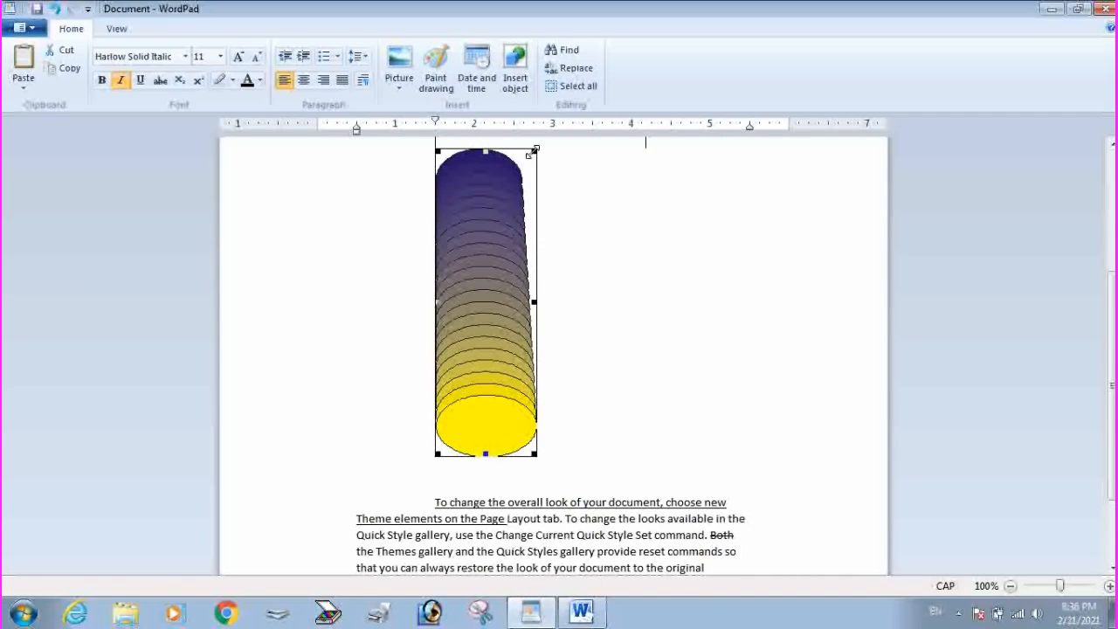
drag(534, 152, 516, 288)
scroll(559, 291, up, 2)
scroll(559, 291, up, 2)
click(603, 417)
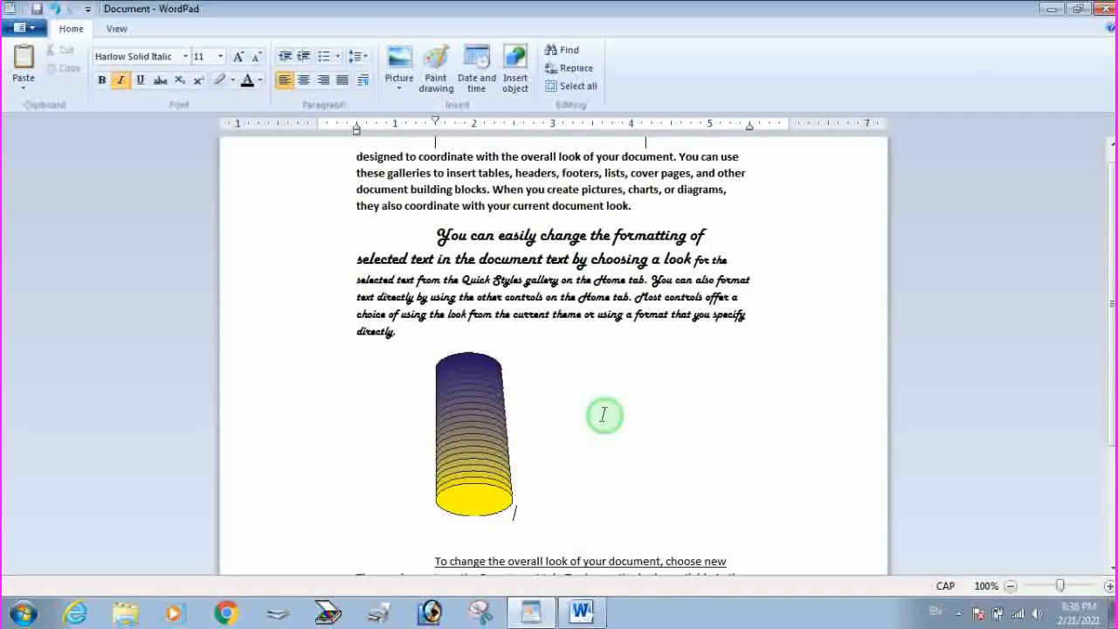
Start inserting an object from an existing file after the blend graphic and open the file browser.
scroll(544, 434, down, 2)
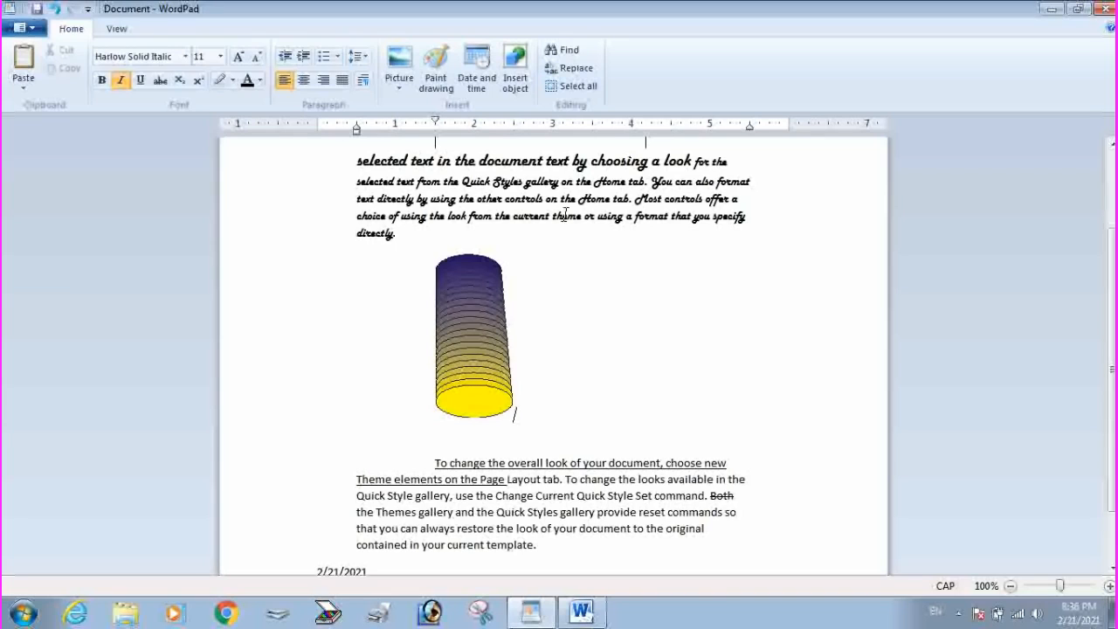
click(514, 77)
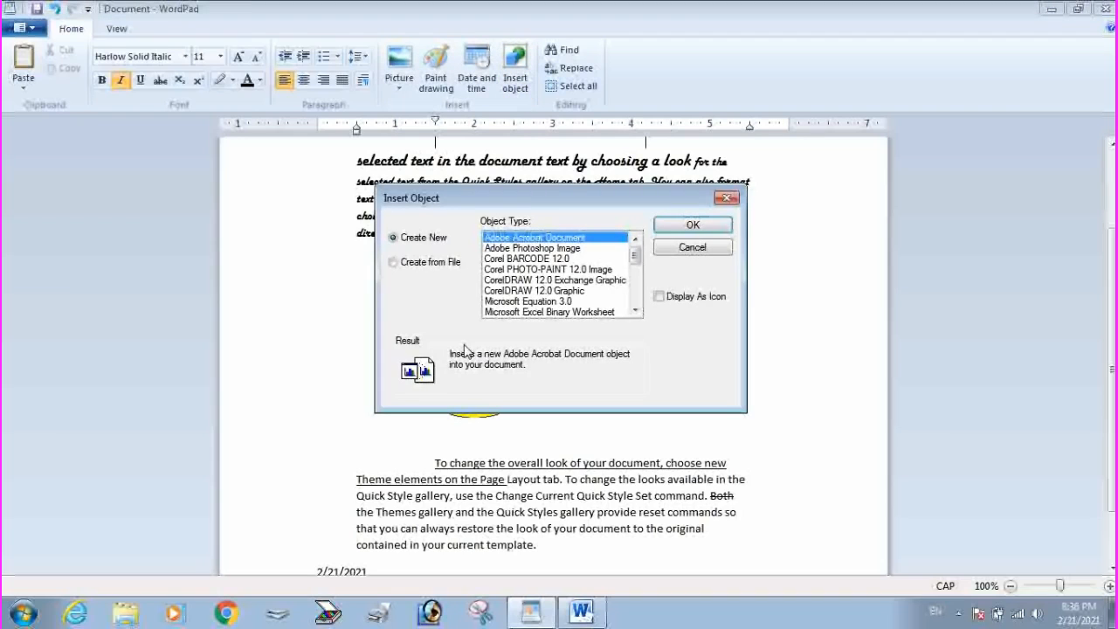
click(410, 262)
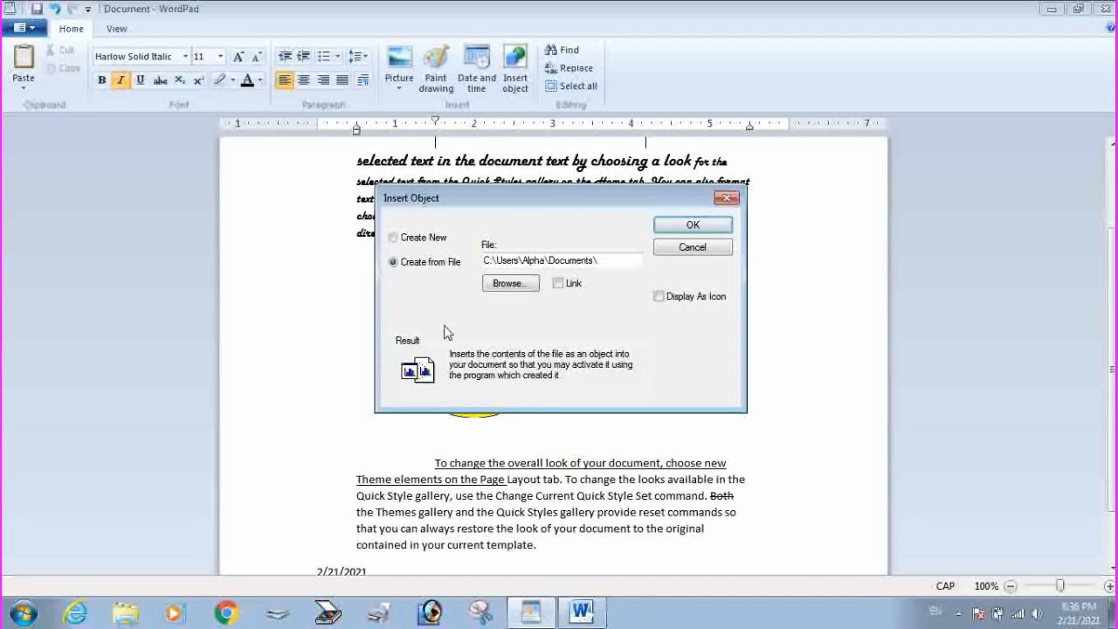
click(512, 285)
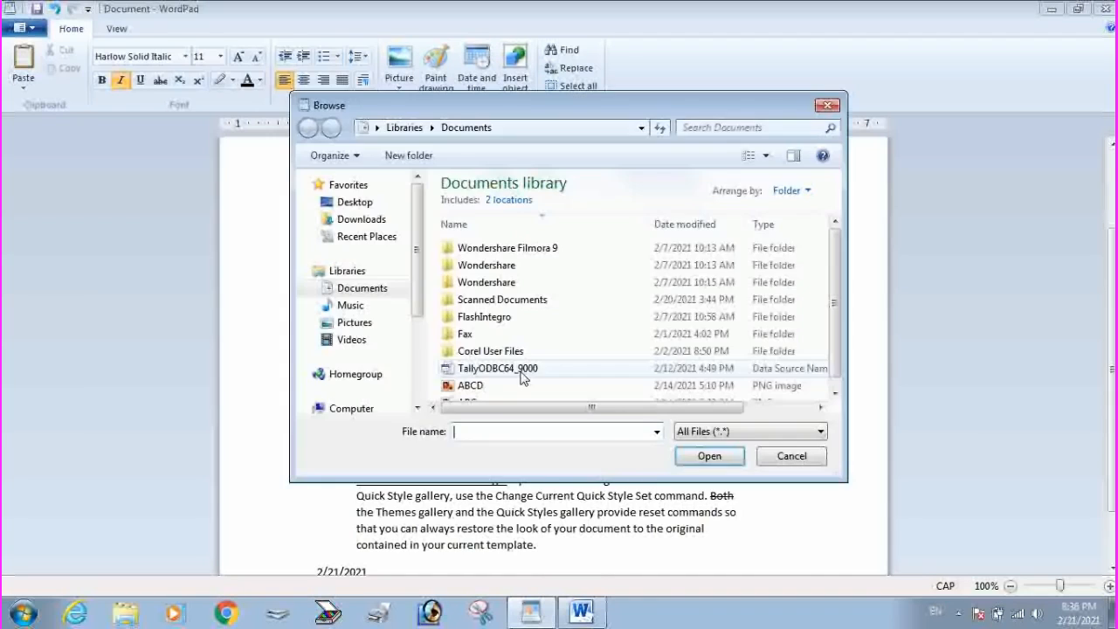
Look through the Documents, Desktop and Downloads folders for a file to embed.
click(834, 393)
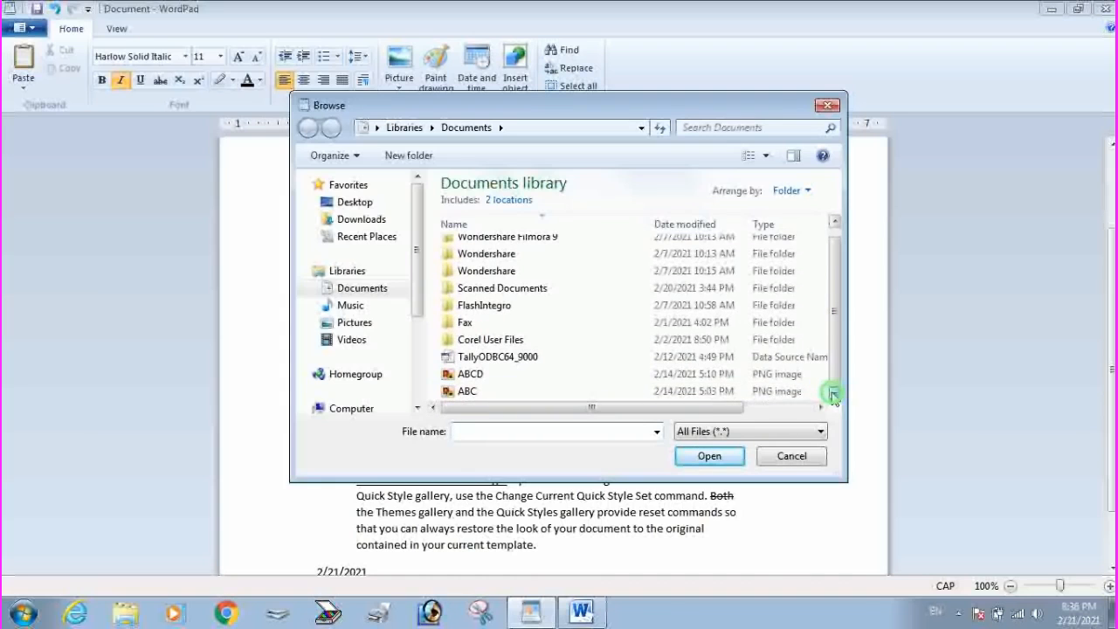
click(354, 201)
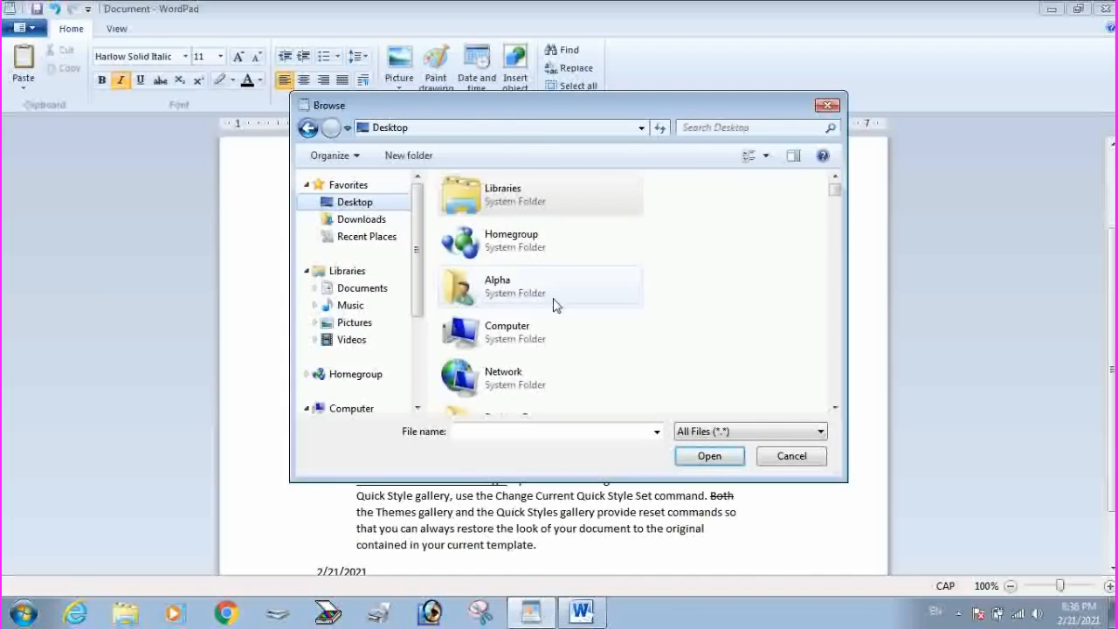
drag(835, 408, 836, 411)
click(834, 407)
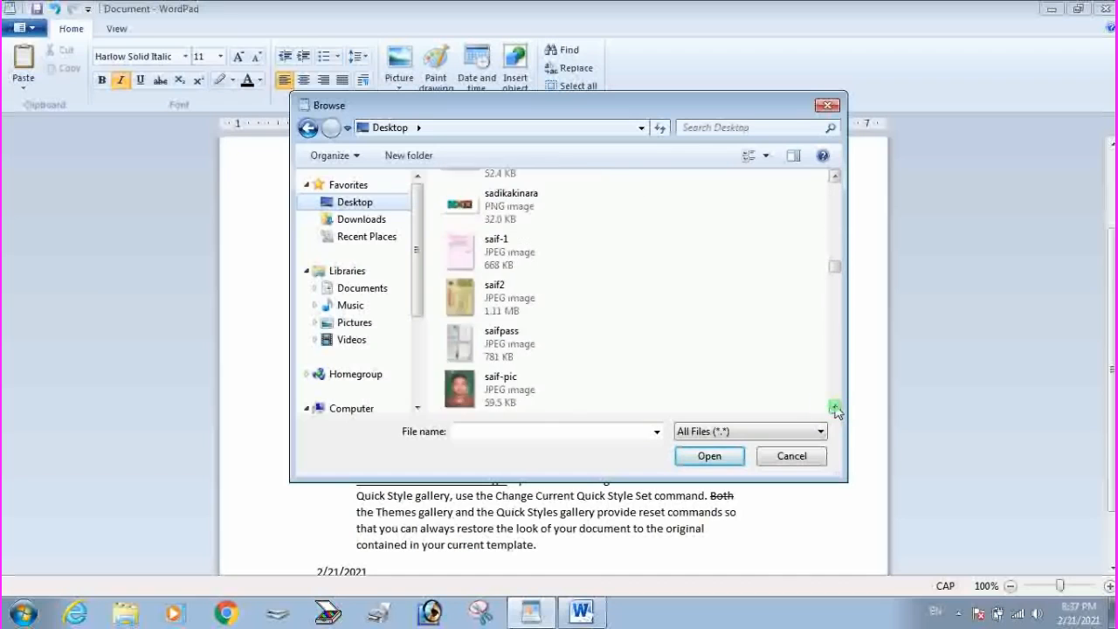
drag(834, 407, 834, 407)
click(361, 219)
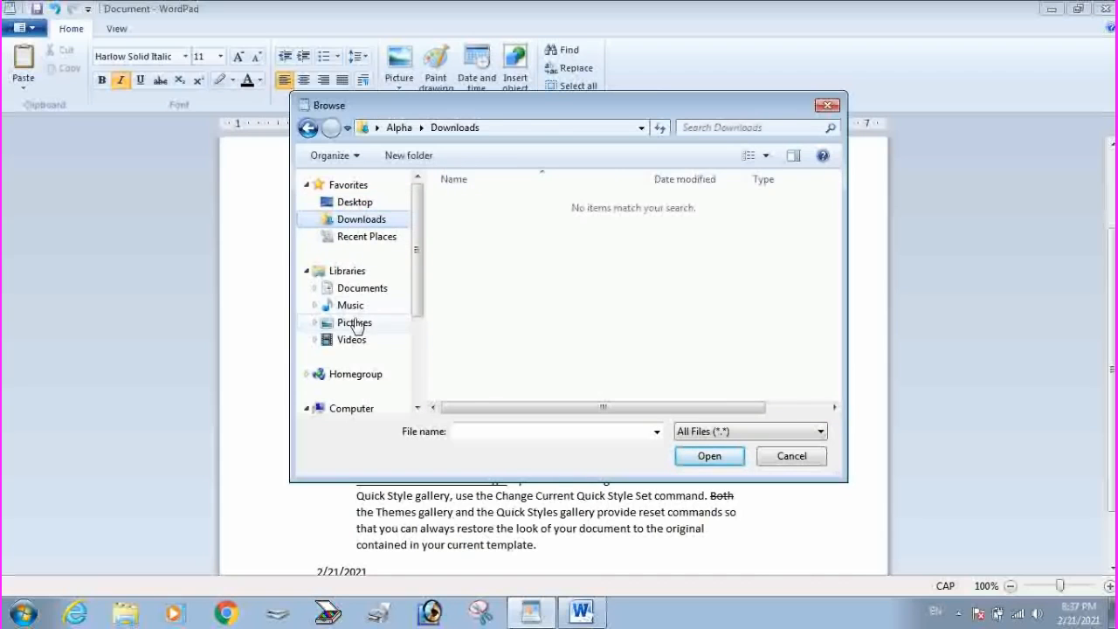
click(358, 288)
click(834, 395)
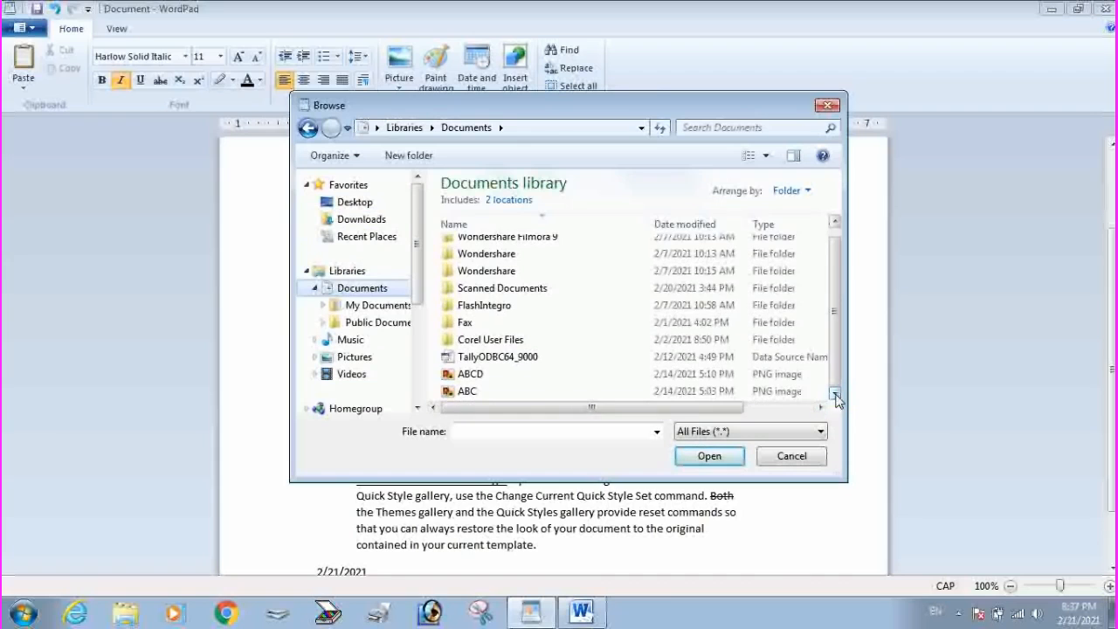
click(361, 219)
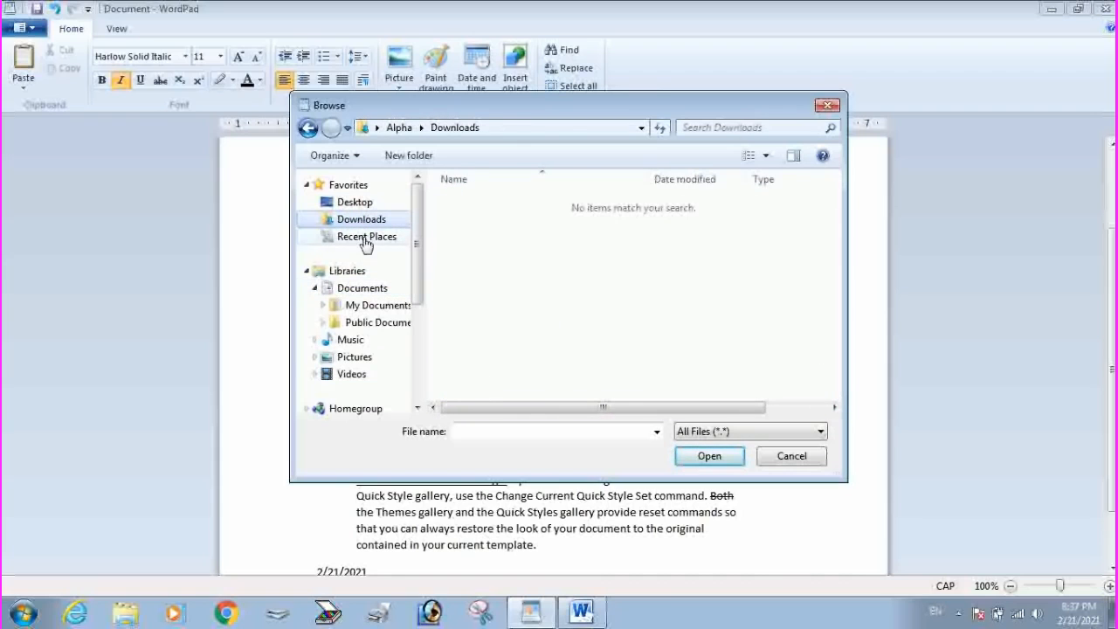
Embed the Word file 1 OCT 2020 CCC PAPER from Local Disk (E:) as an object after the blend graphic.
drag(417, 264, 419, 336)
click(360, 349)
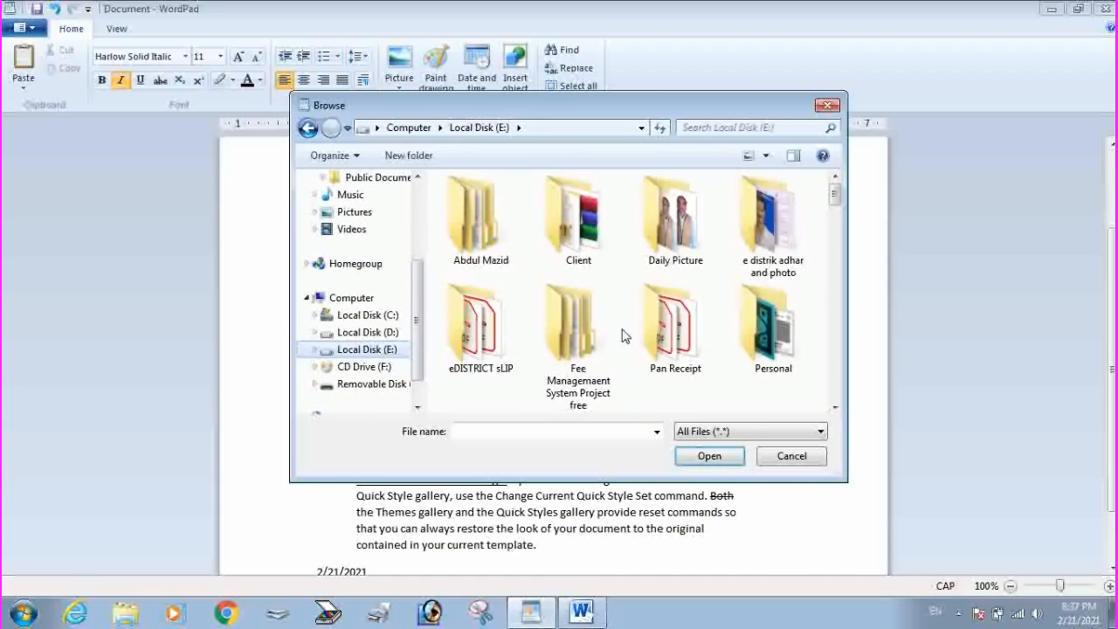
scroll(724, 351, down, 2)
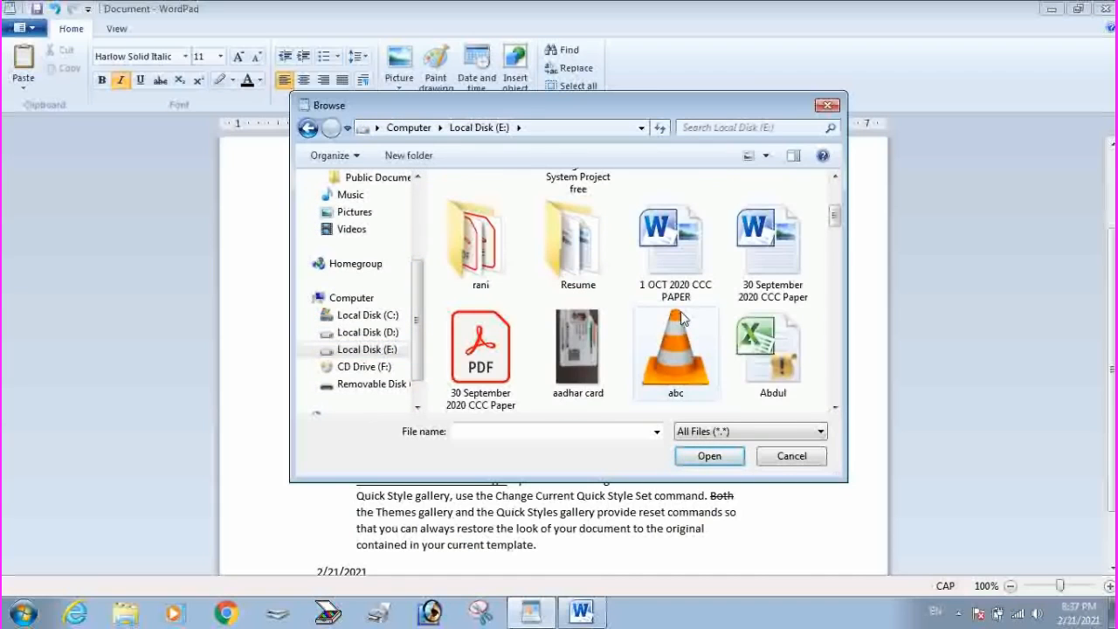
click(676, 278)
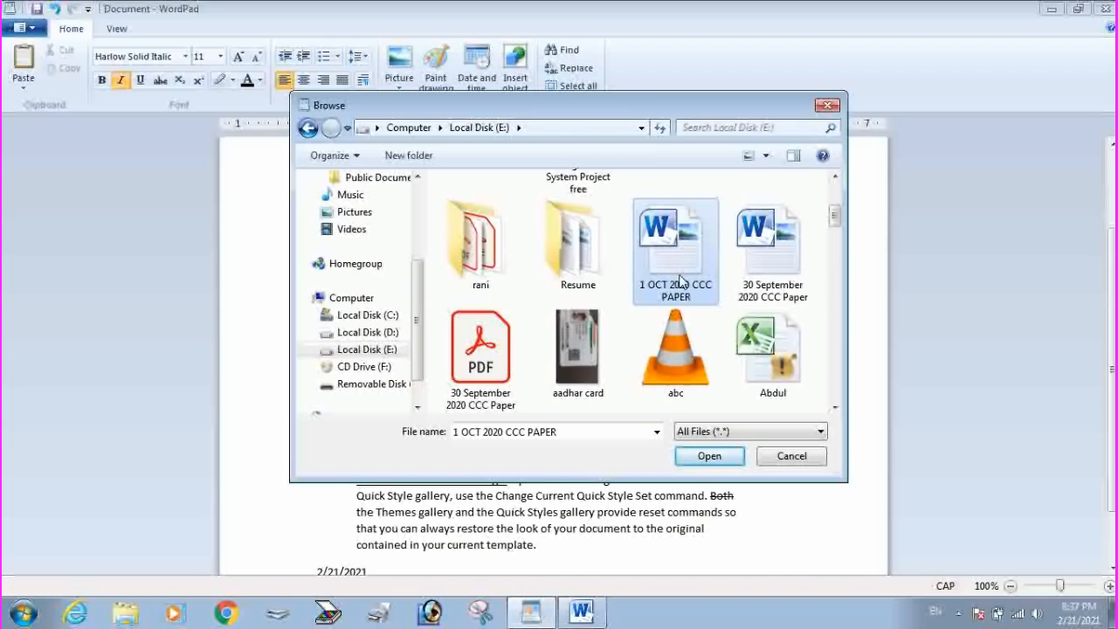
click(732, 460)
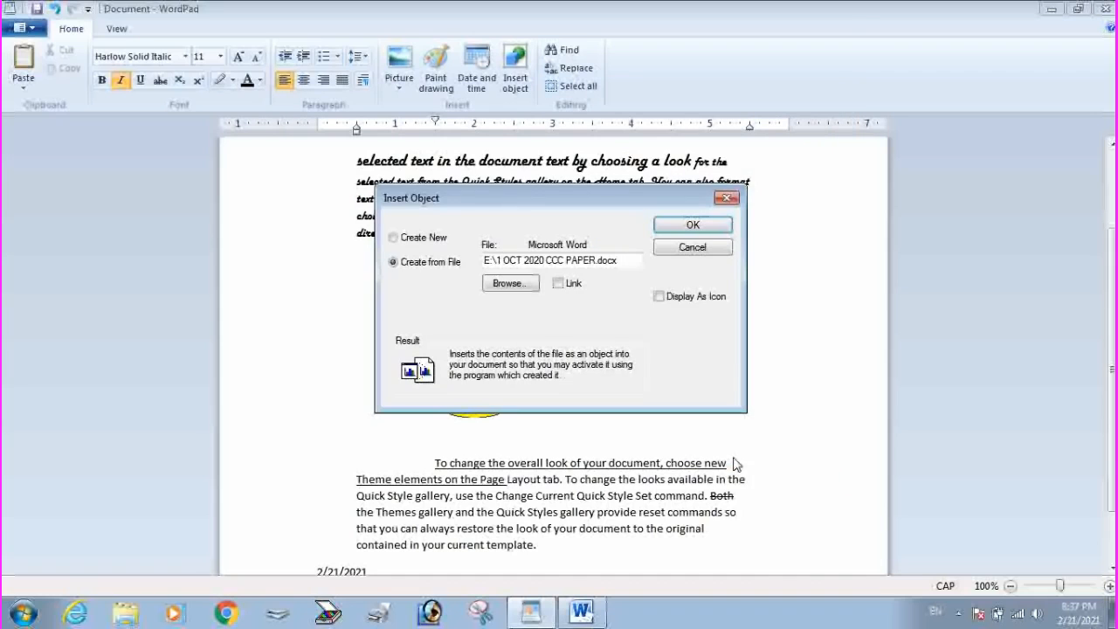
click(689, 225)
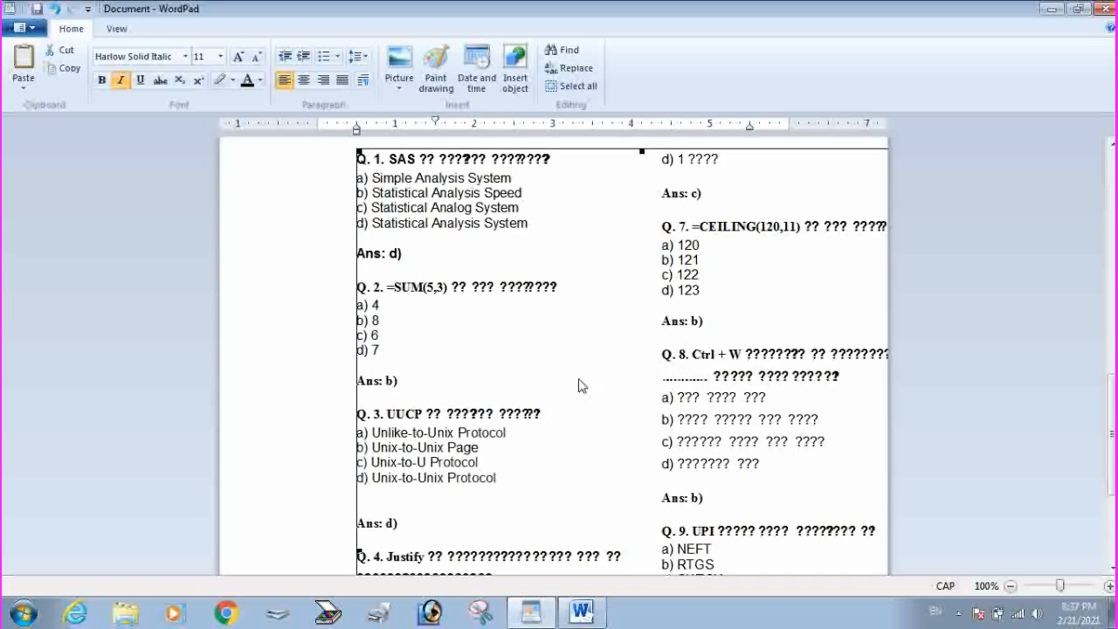
Look over the embedded question paper down to its end and undo its insertion.
scroll(570, 387, down, 5)
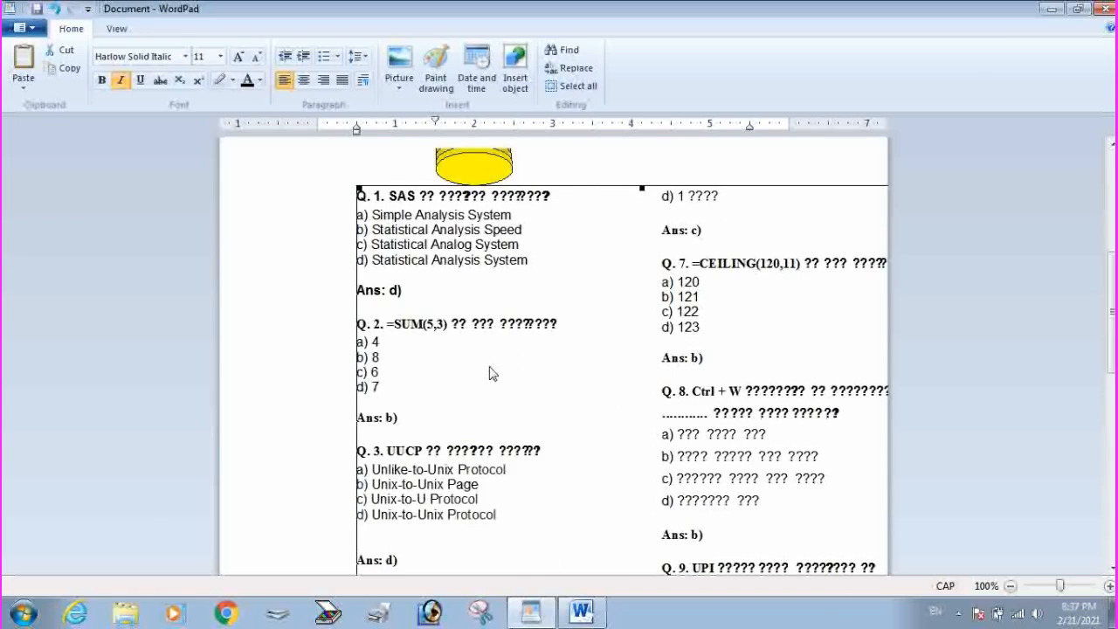
scroll(504, 365, down, 10)
scroll(534, 371, up, 10)
scroll(532, 370, down, 10)
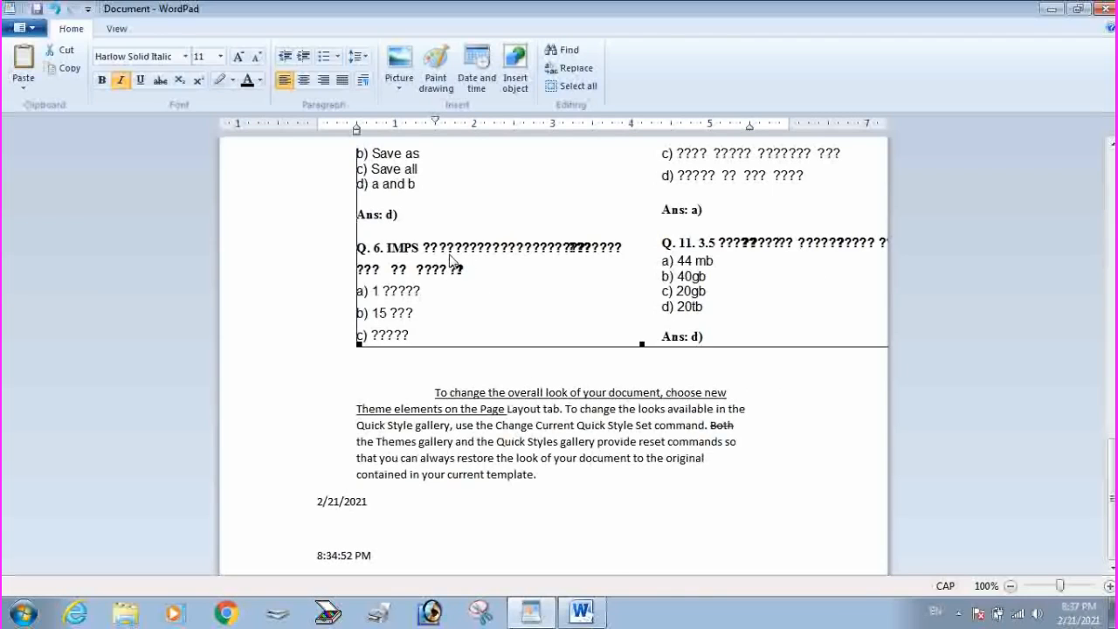
key(ctrl+z)
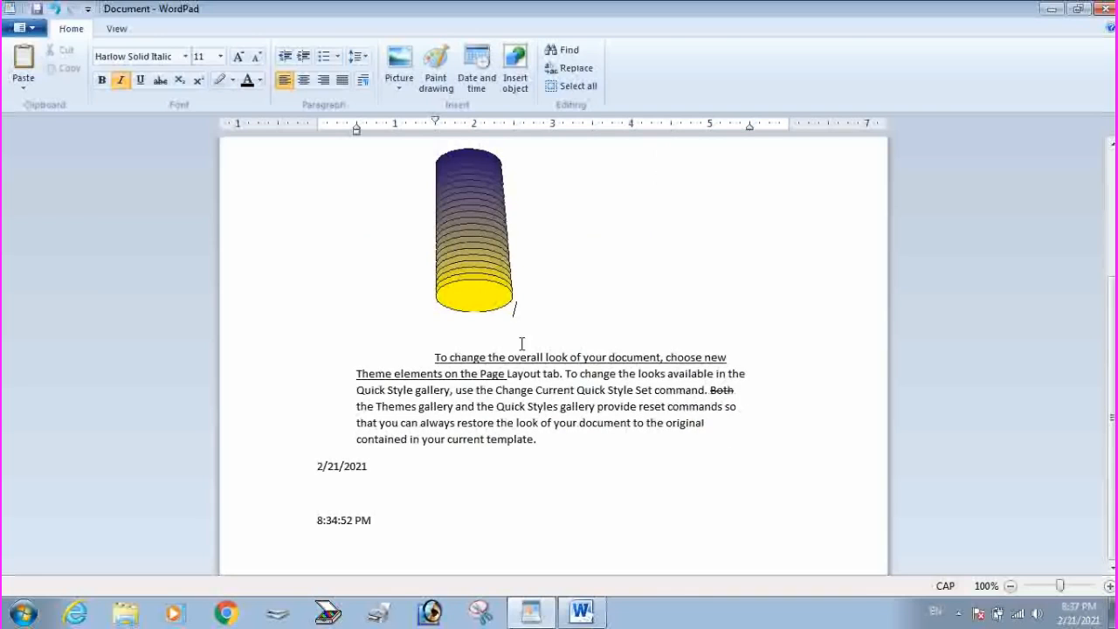
Search the document for "YOU" with the Find dialog moved beside the text, and step through the successive matches.
scroll(588, 305, up, 4)
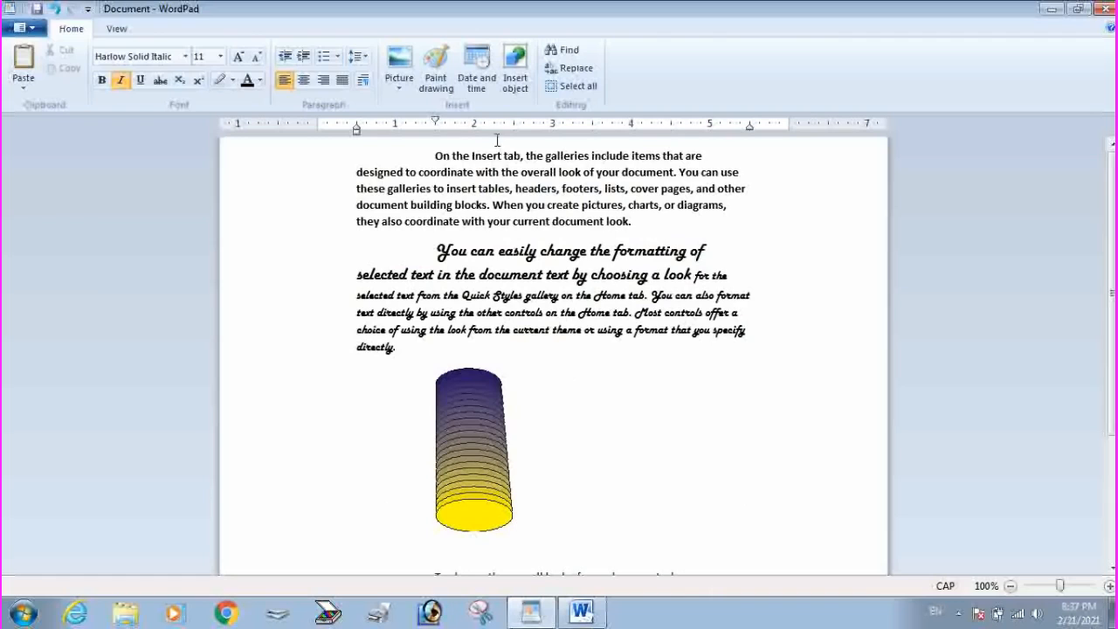
click(563, 50)
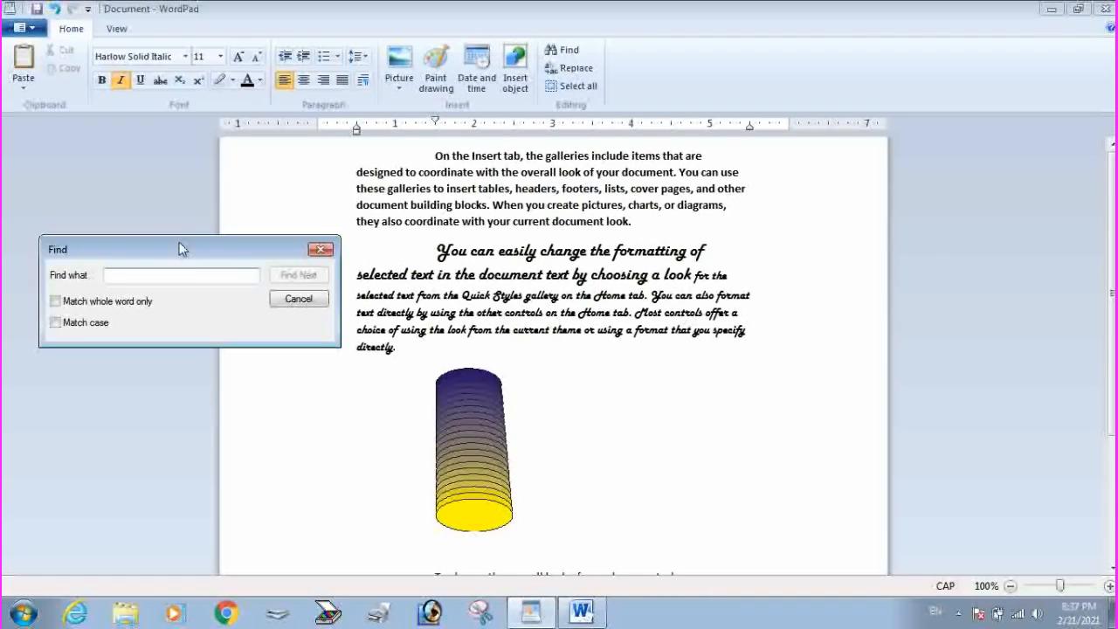
drag(179, 249, 771, 223)
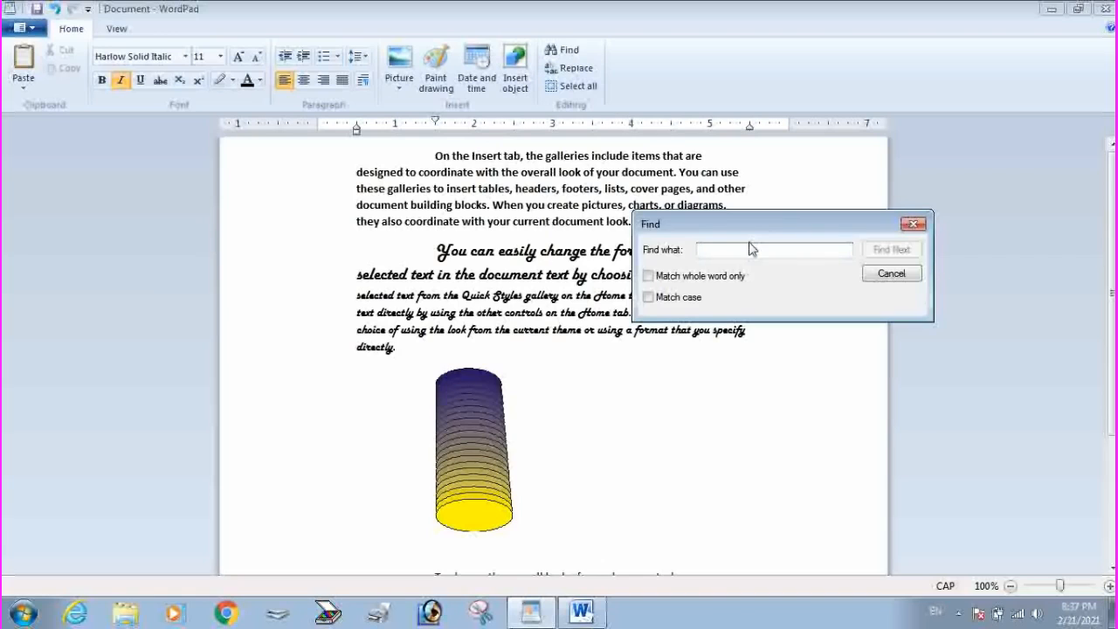
text(YOU)
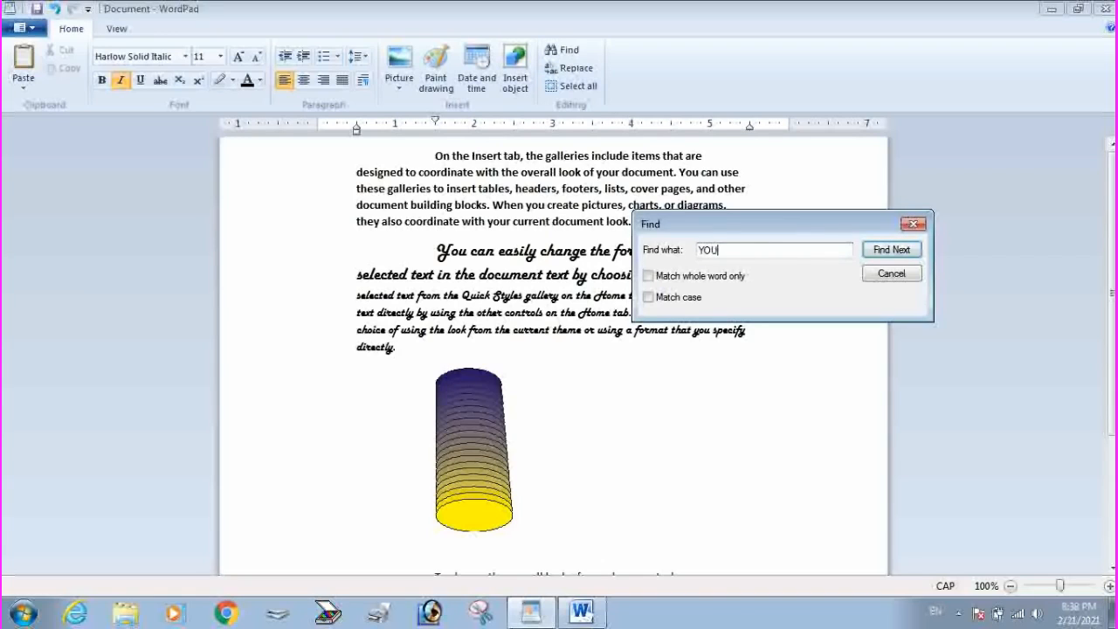
click(889, 253)
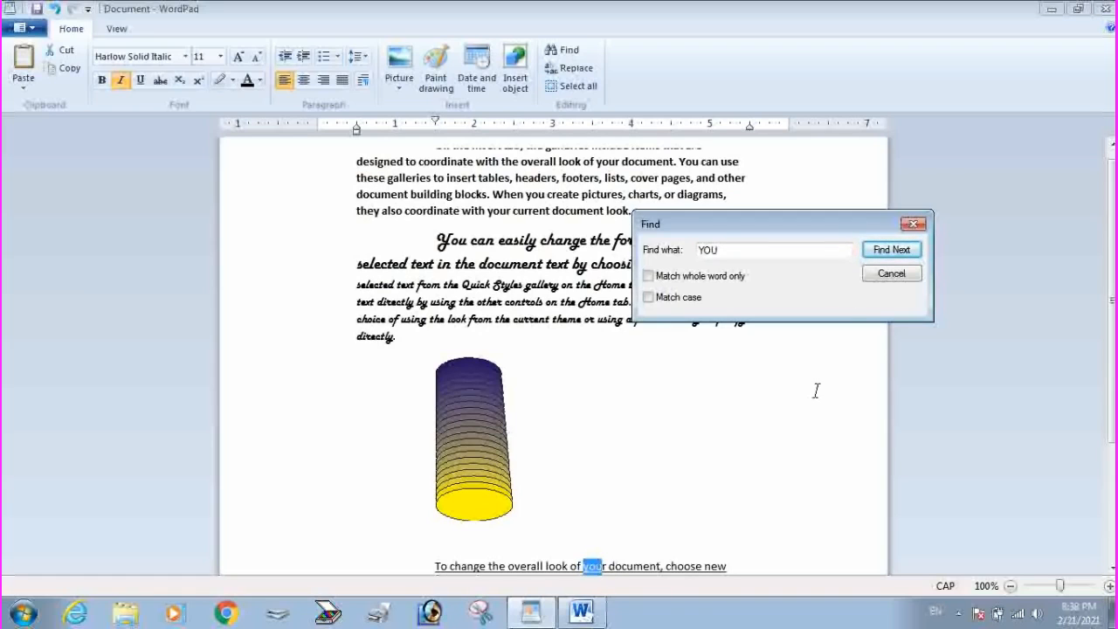
click(891, 251)
click(892, 253)
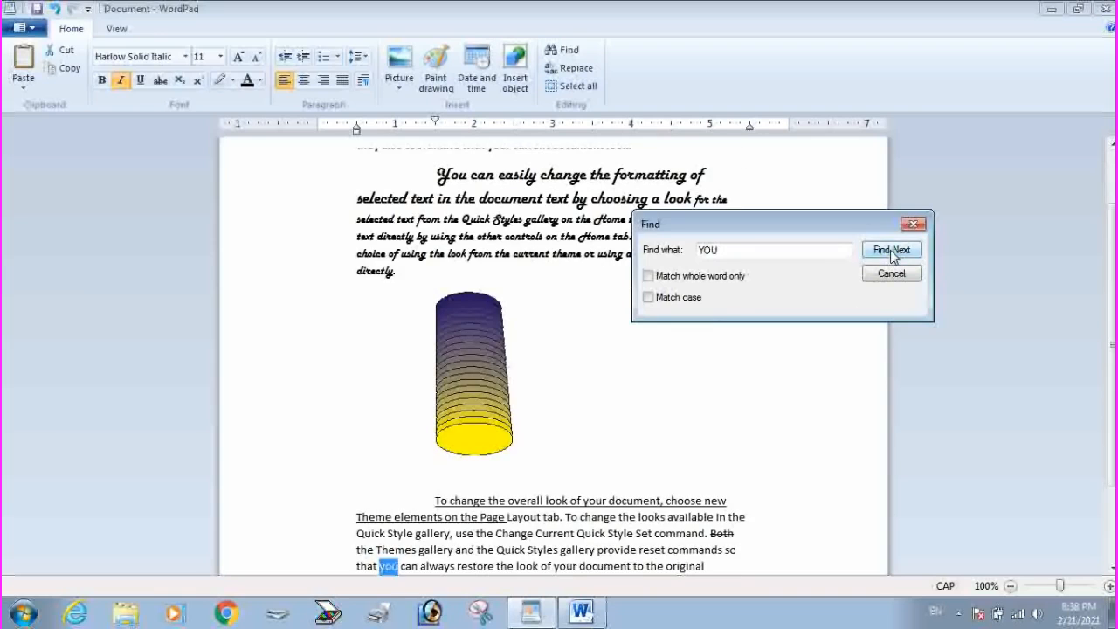
click(892, 253)
click(892, 254)
click(892, 253)
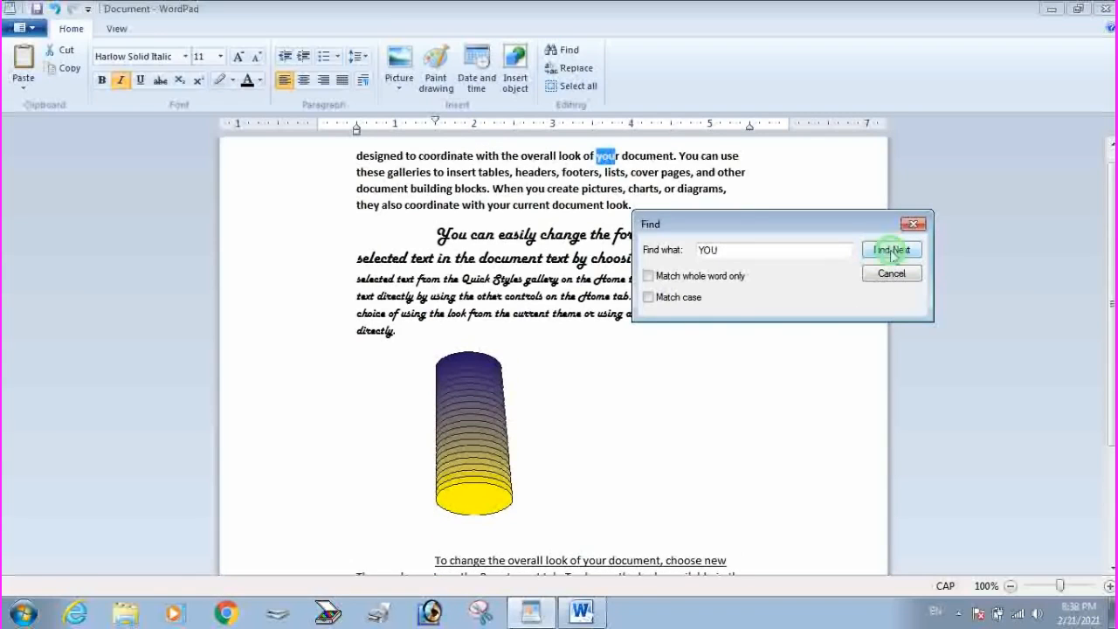
Step through the remaining matches of "YOU" to the end of the document and close the search.
click(892, 253)
click(892, 252)
click(891, 252)
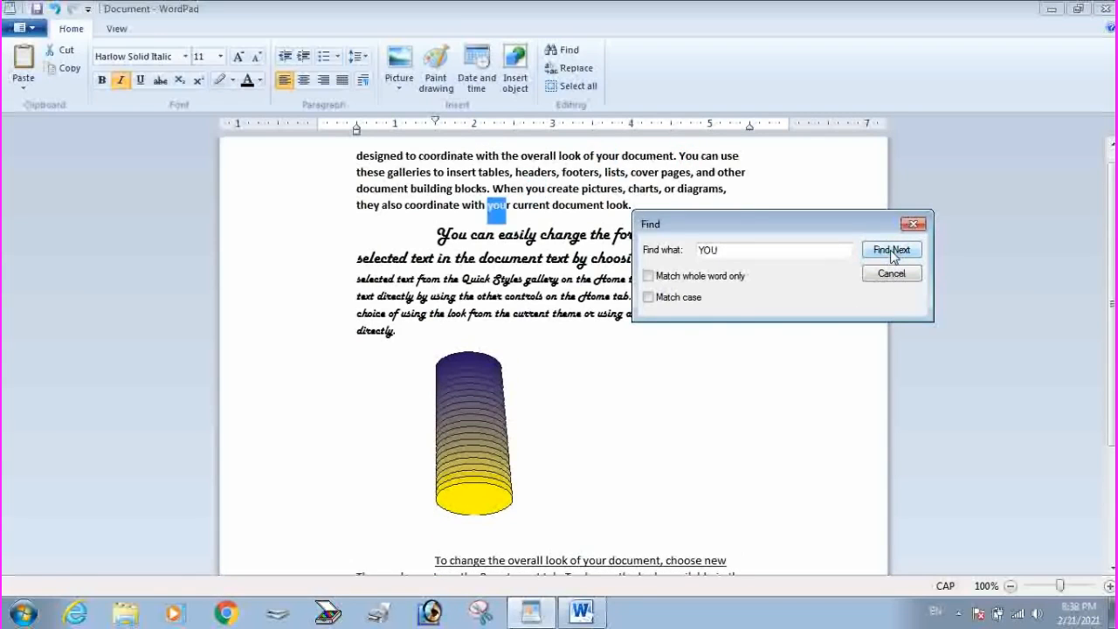
click(892, 251)
click(892, 251)
click(894, 183)
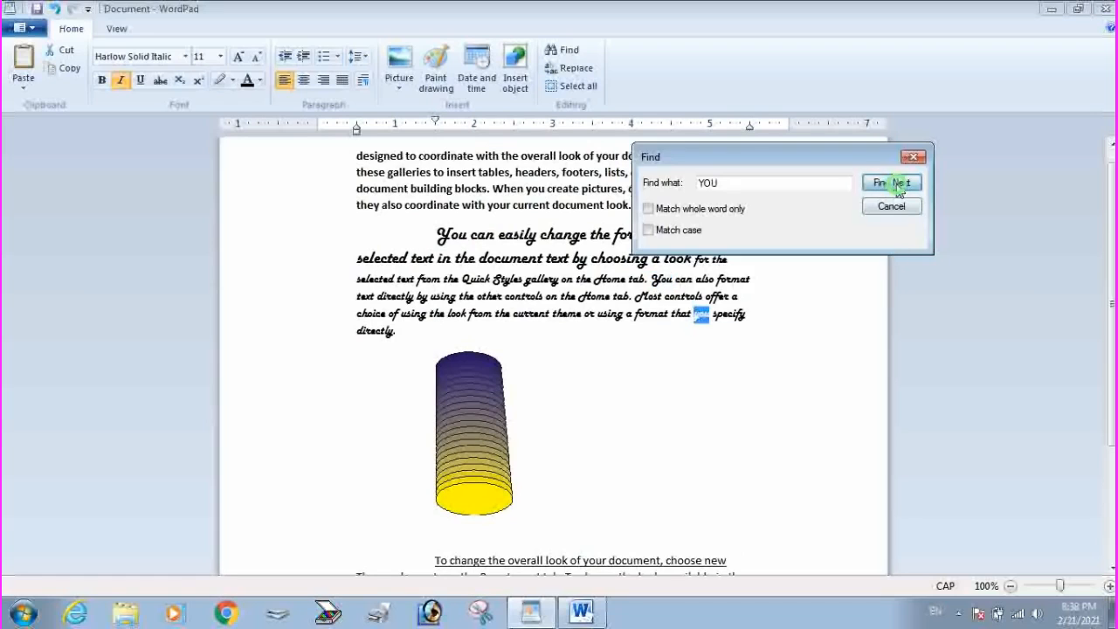
click(894, 183)
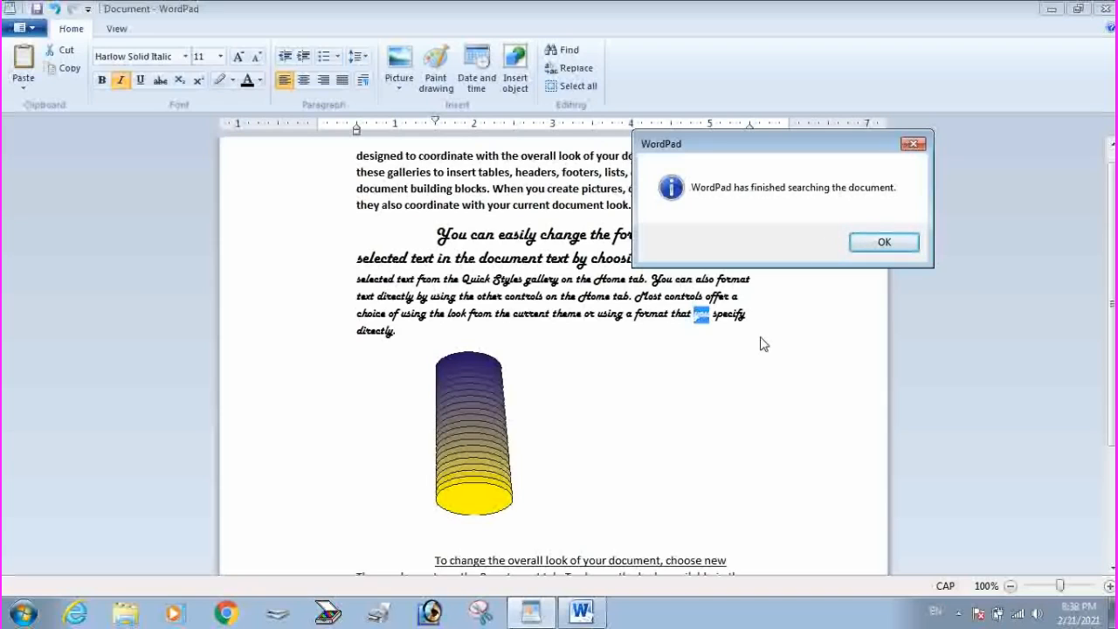
click(897, 243)
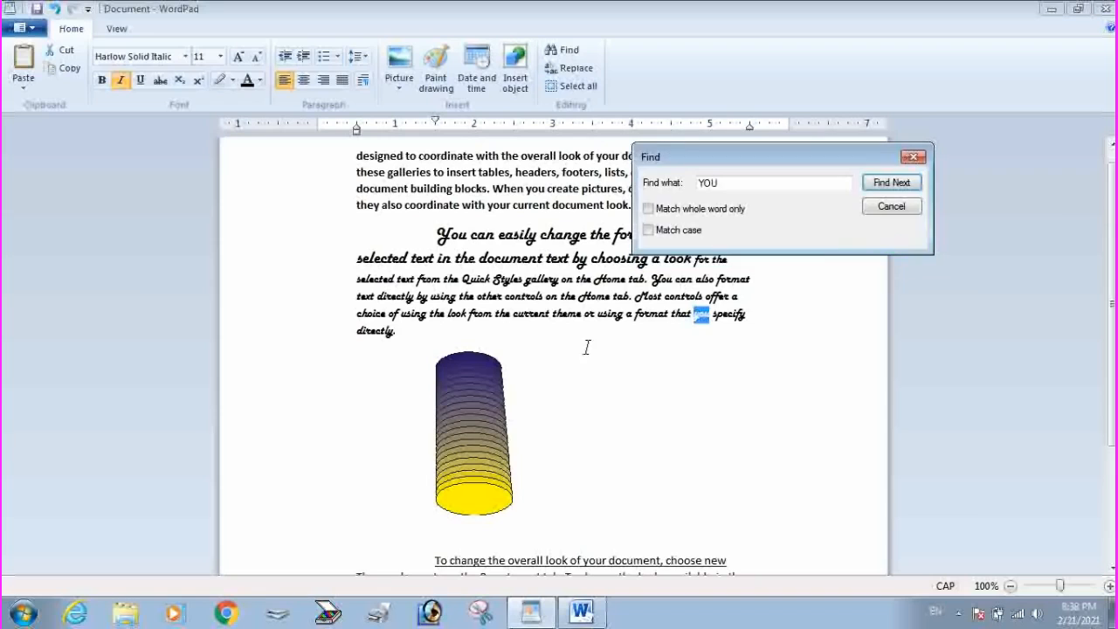
click(891, 207)
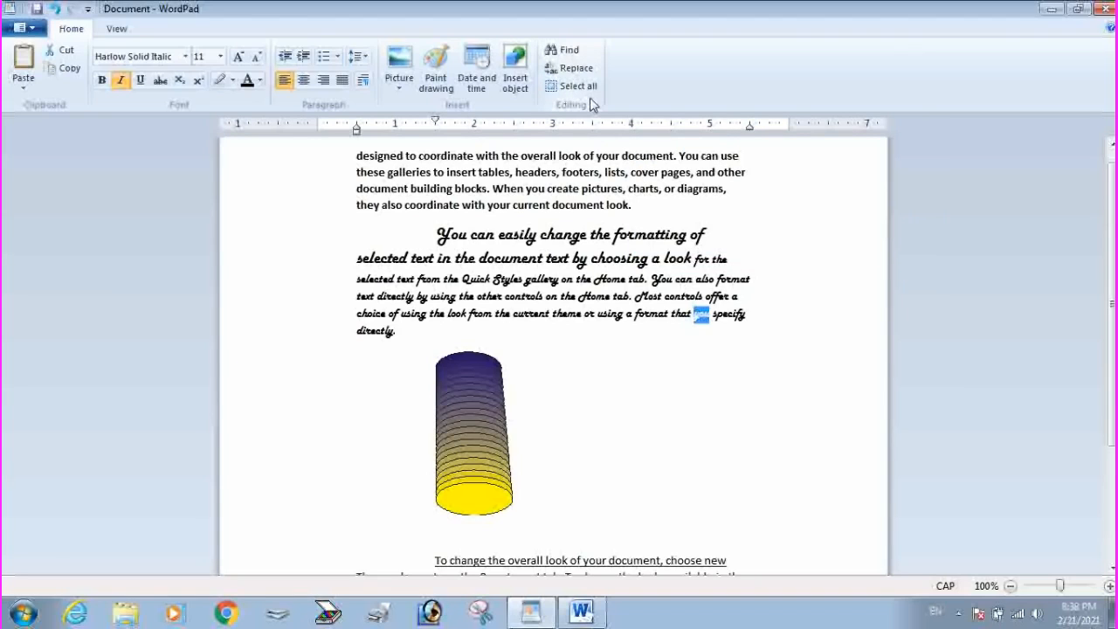
Replace every "you" in the document with "we" and check the changed paragraphs above and below the cylinder graphic.
click(572, 67)
drag(229, 201, 717, 196)
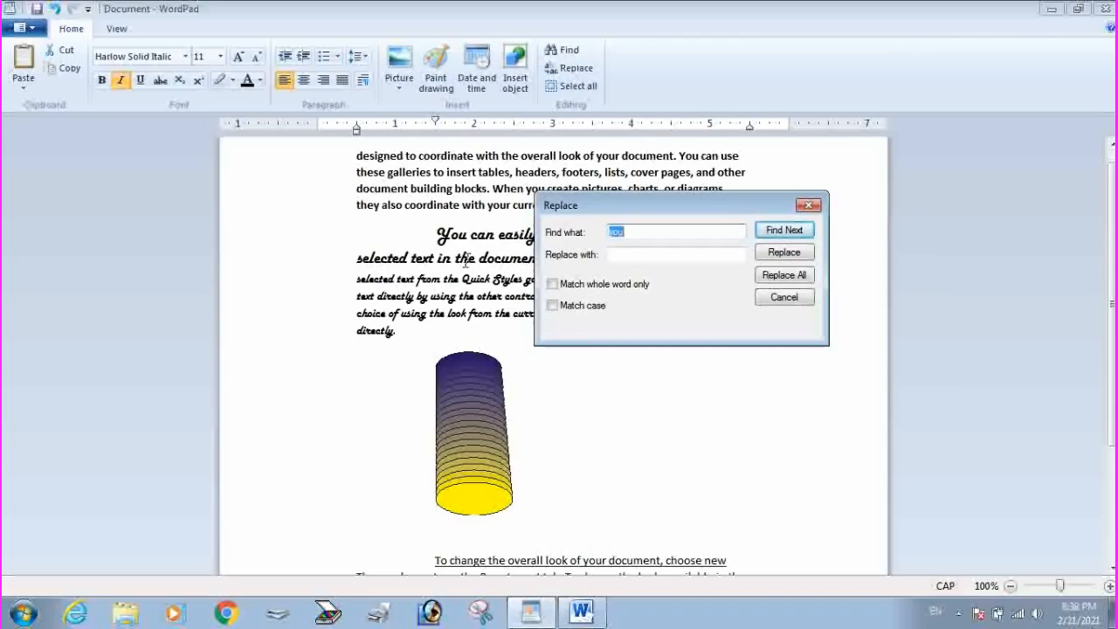
click(661, 235)
drag(661, 235, 611, 233)
click(627, 251)
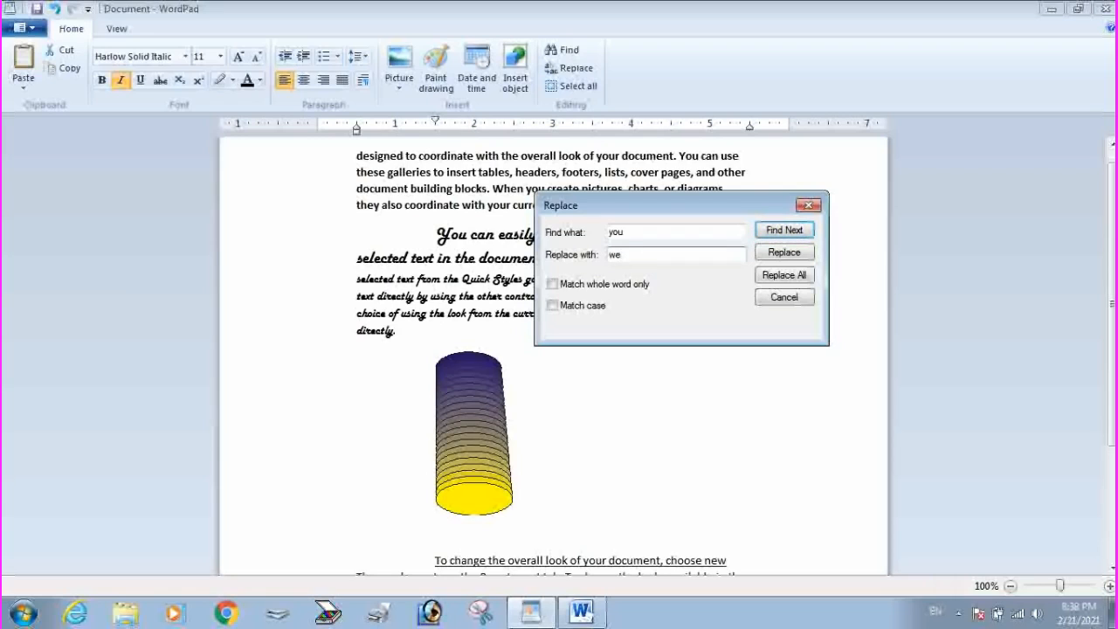
click(784, 276)
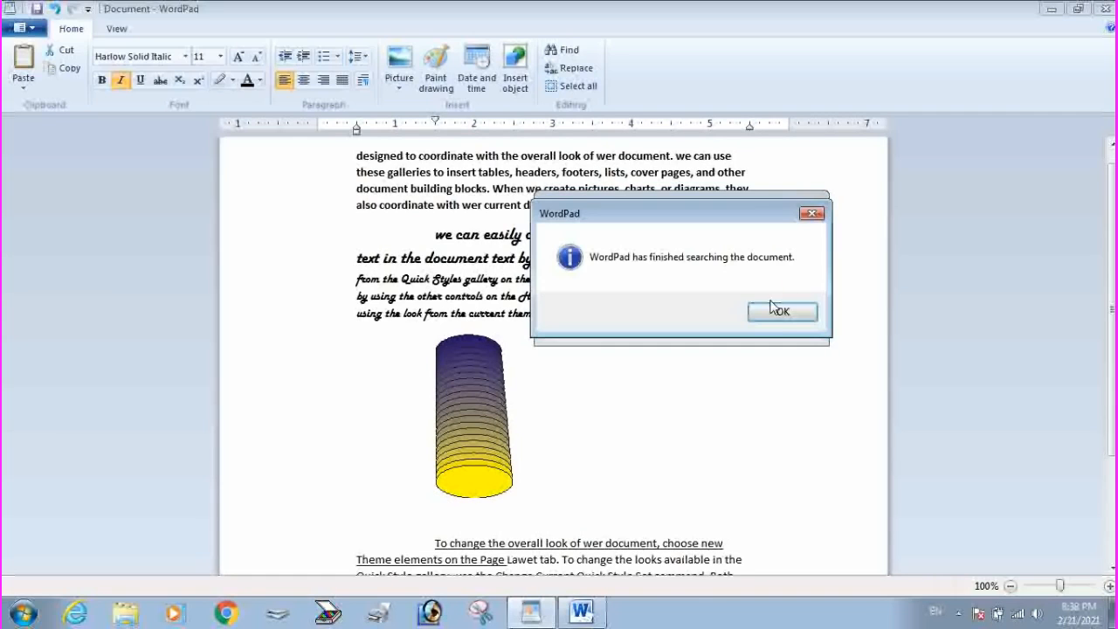
click(778, 310)
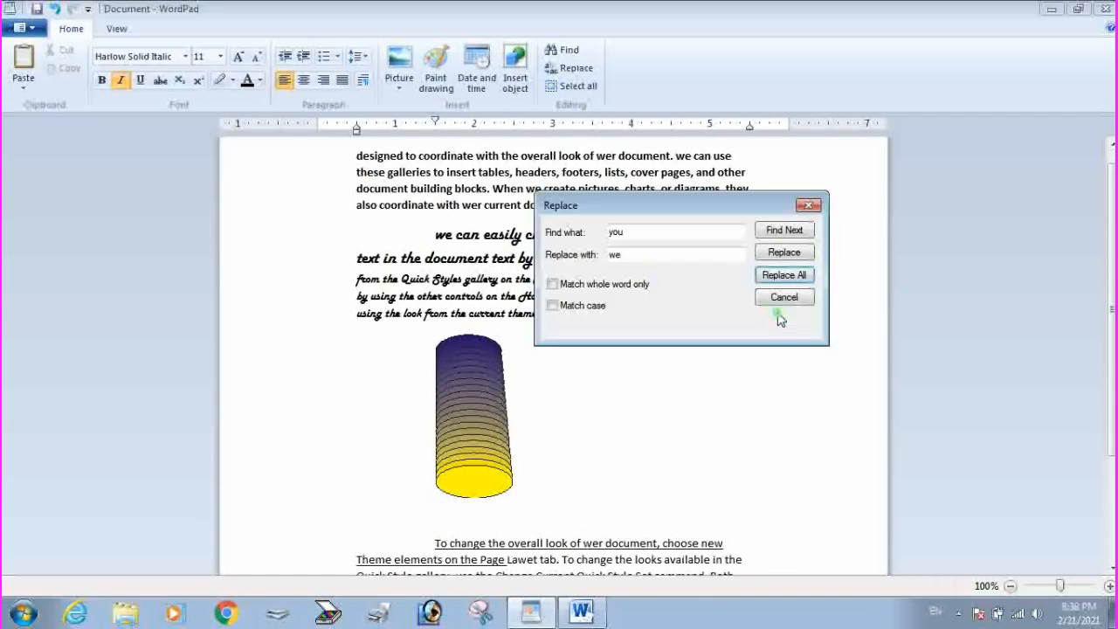
click(808, 205)
scroll(594, 338, up, 1)
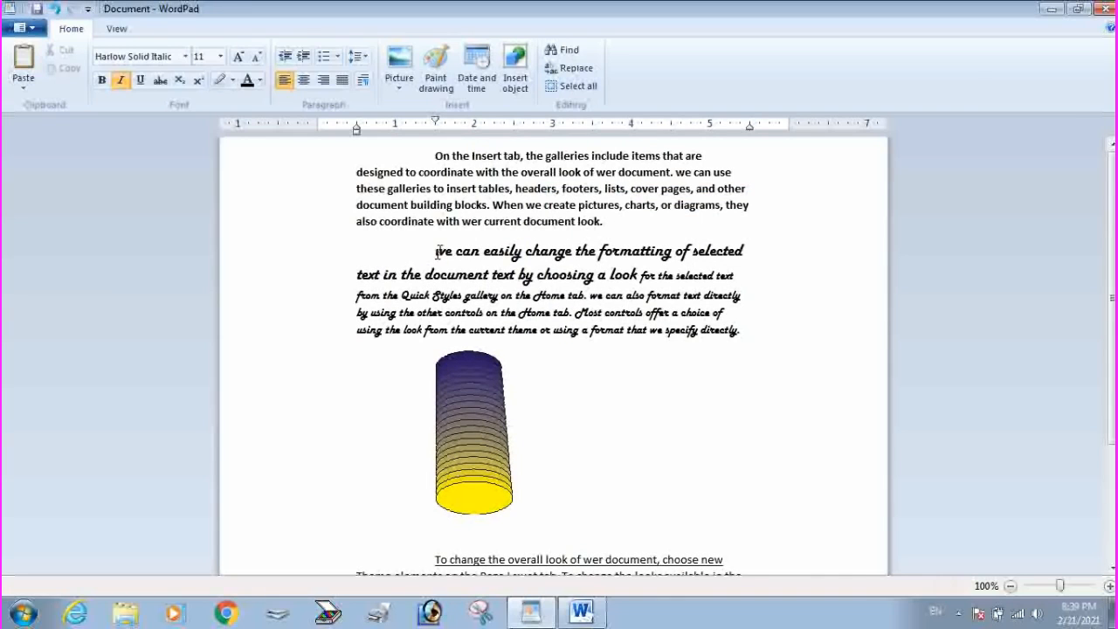
drag(438, 252, 459, 253)
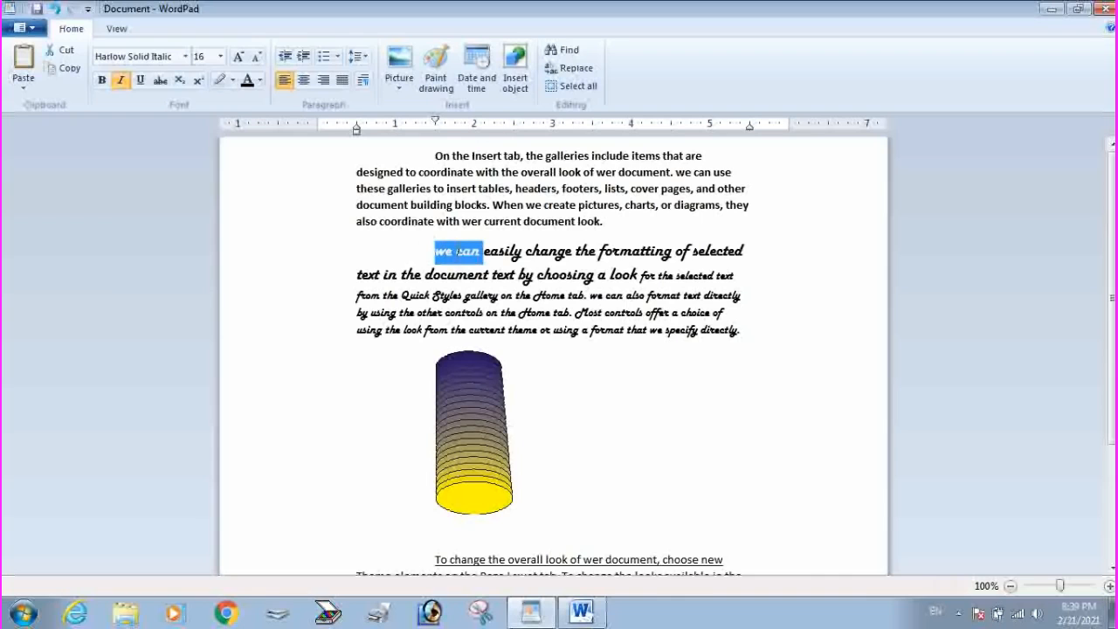
click(457, 248)
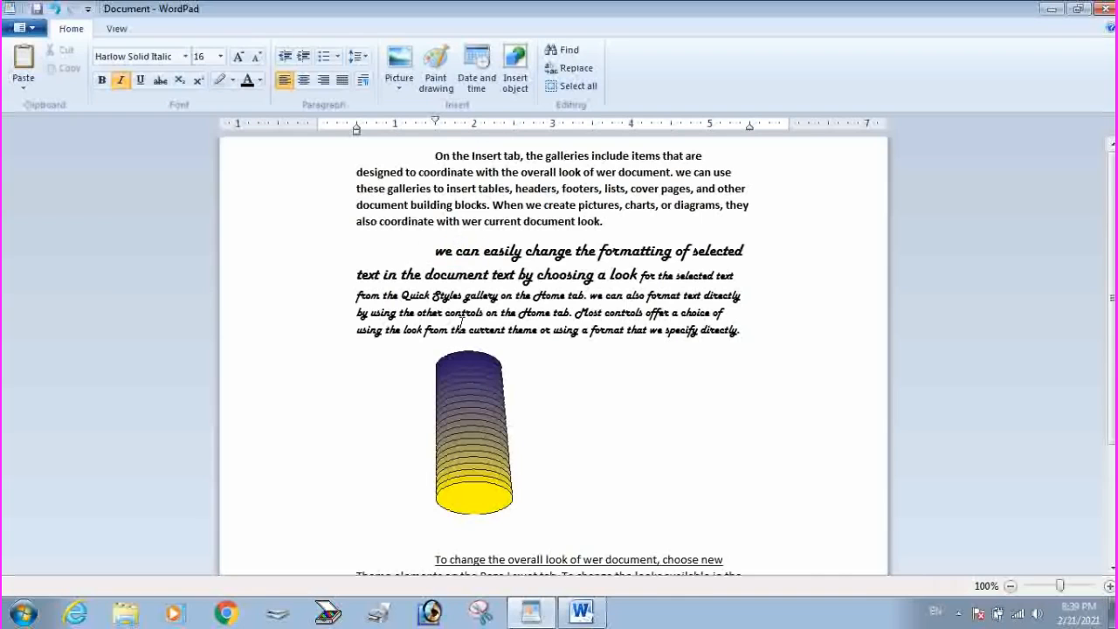
scroll(461, 322, down, 3)
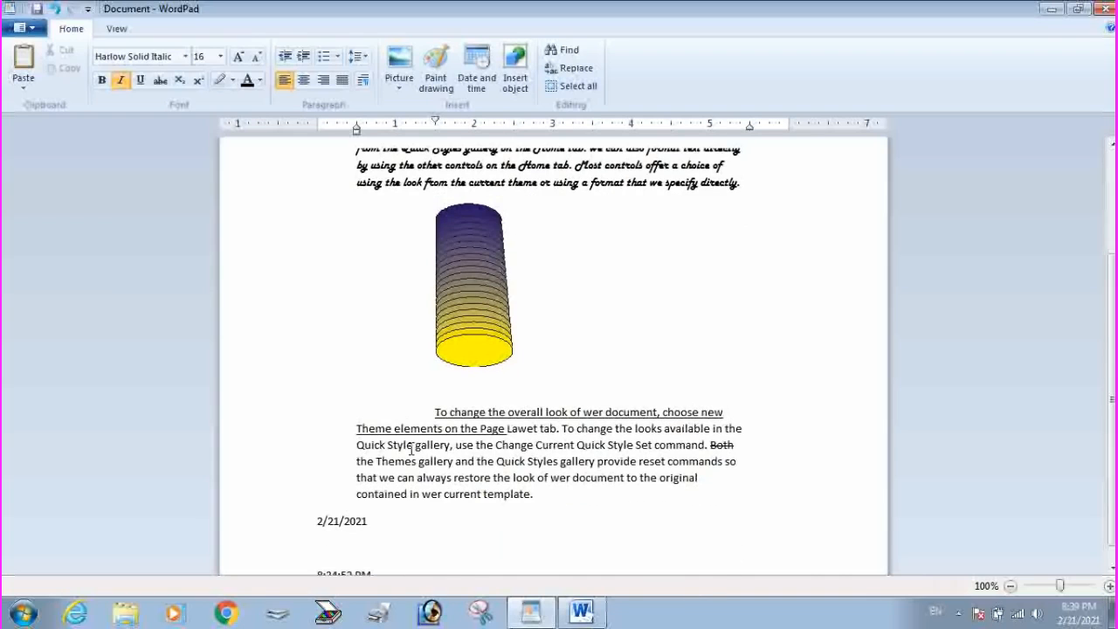
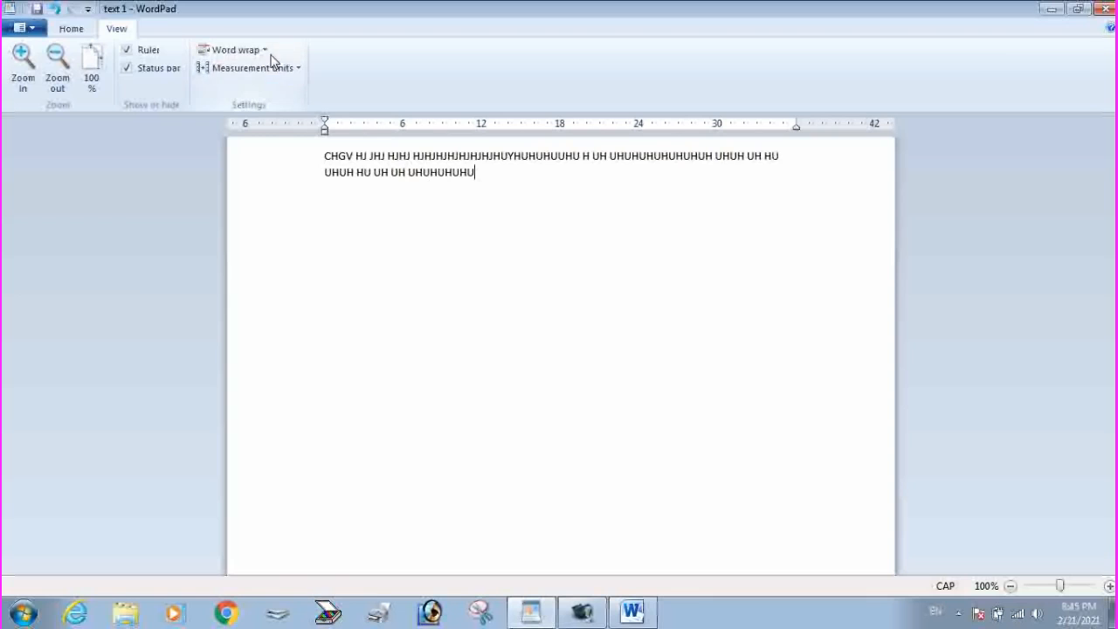
Set word wrap to Wrap to window and extend the sample line with random letters like "JHJHJH JHJH" to the window's edge.
click(265, 51)
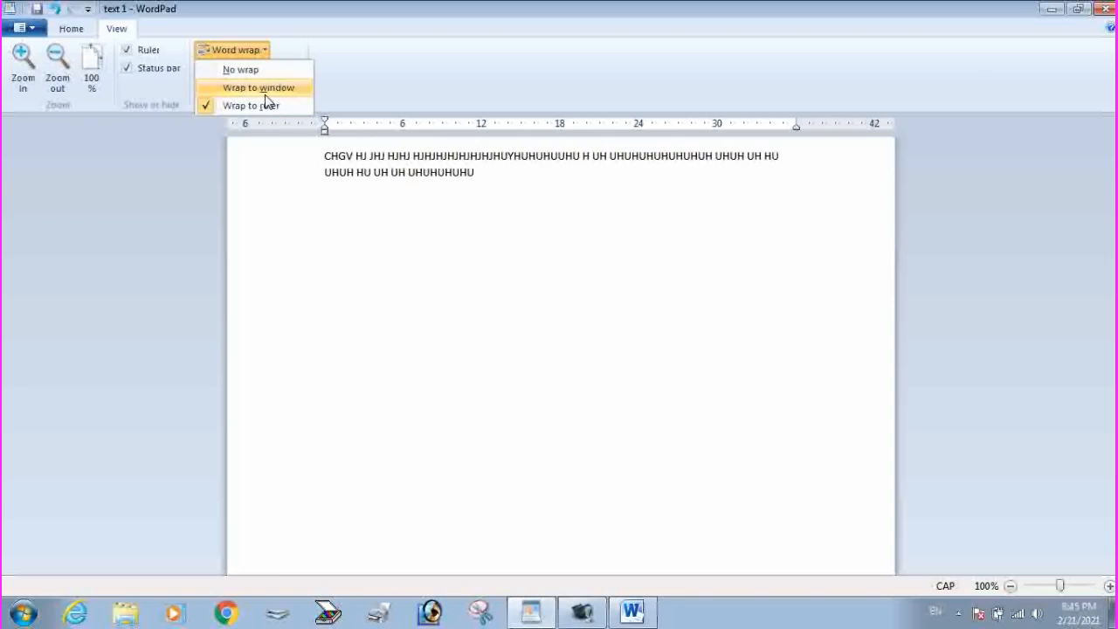
click(253, 88)
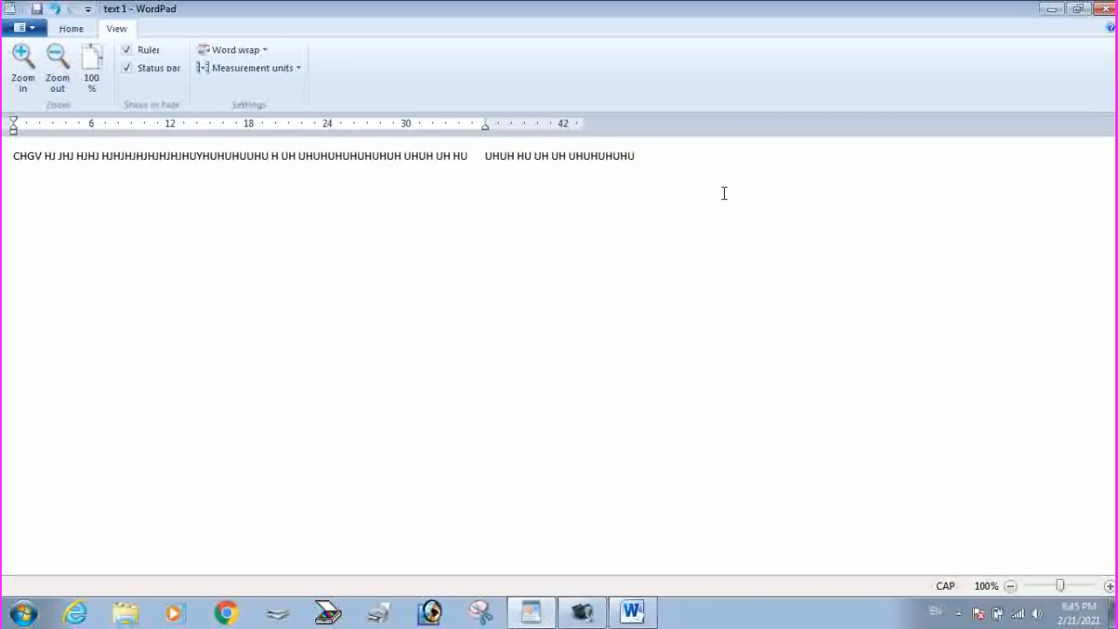
text(HJH JHJH JH JHJ)
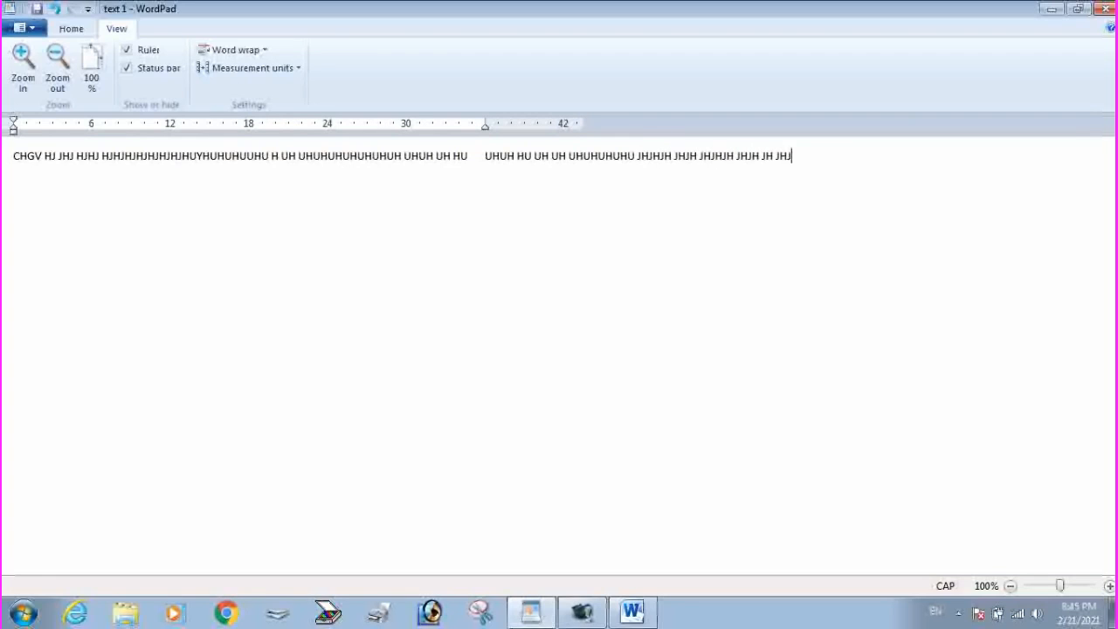
text(HJH HJH J HJ HJH JHJH J)
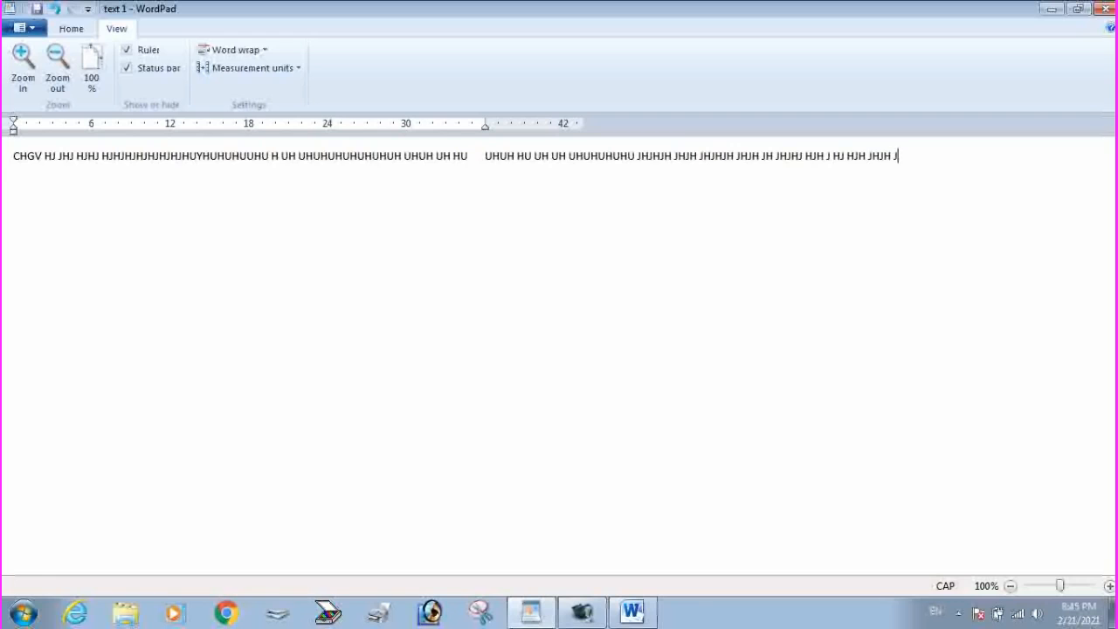
text(H JHJHJ HJHJH JHJH JH JH )
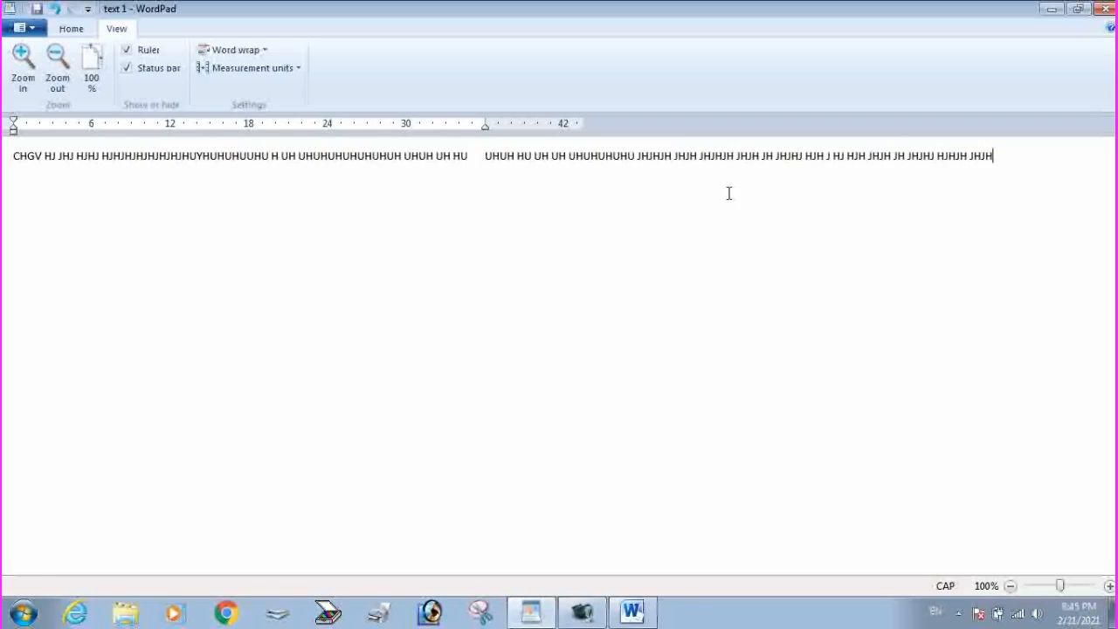
text( JH JH JH JHJ HJHJ HJ)
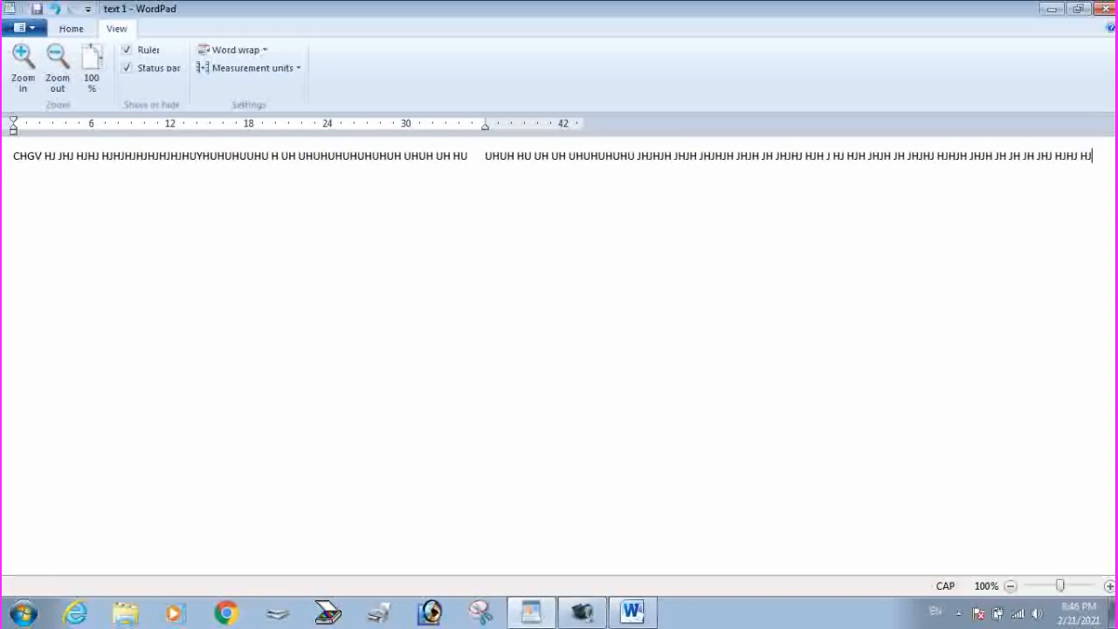
text(HJ HUJH JH)
Set word wrap to No wrap and continue the same line with more random letters such as "JHJ HJH J HJHJHJH".
click(262, 52)
click(251, 73)
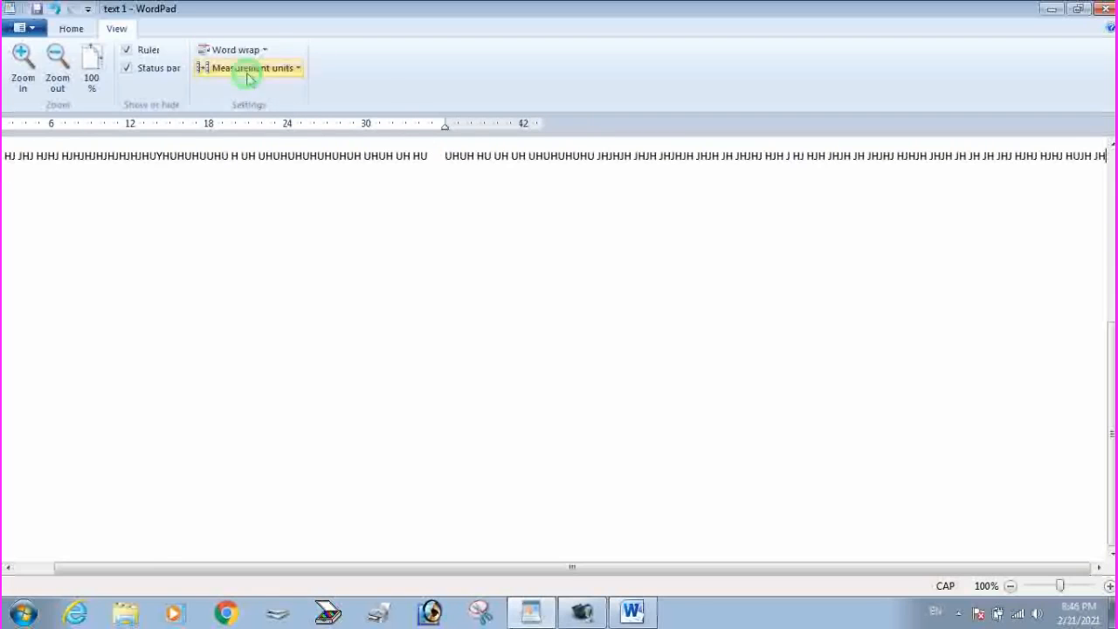
text(JHJ HJH J HJHJ)
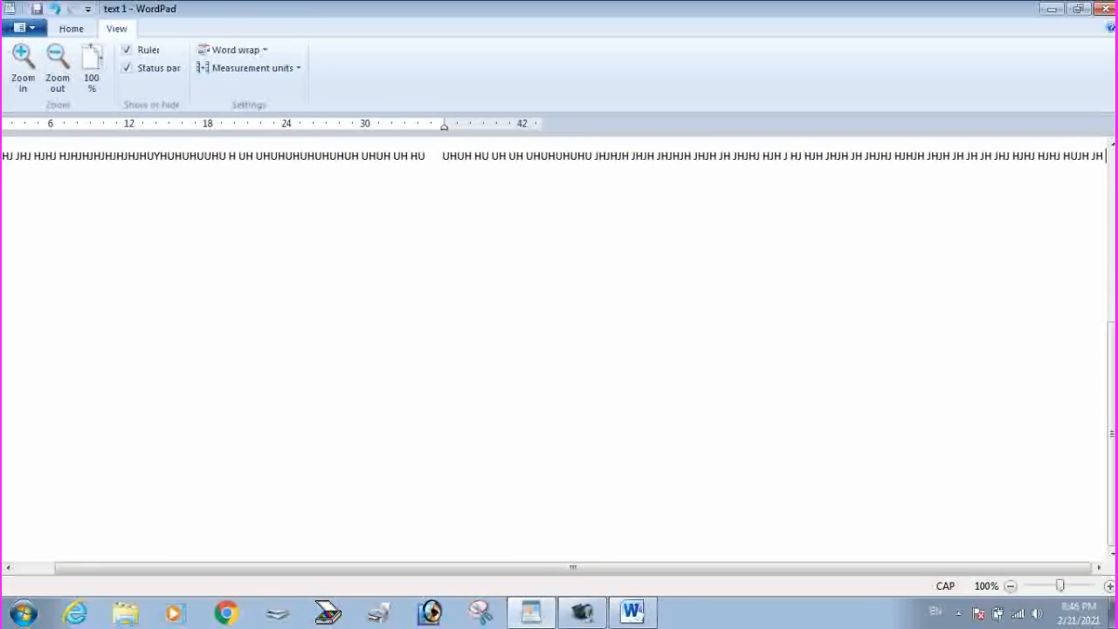
text(HJH JH JH JH)
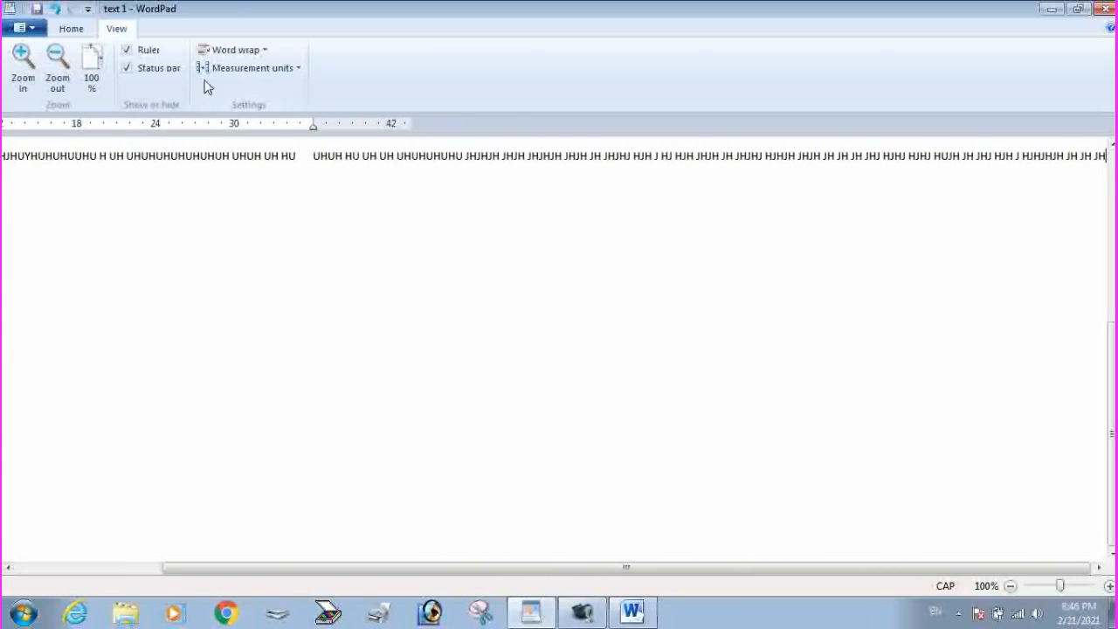
Set word wrap back to Wrap to ruler and select all the sample text.
click(265, 50)
click(246, 107)
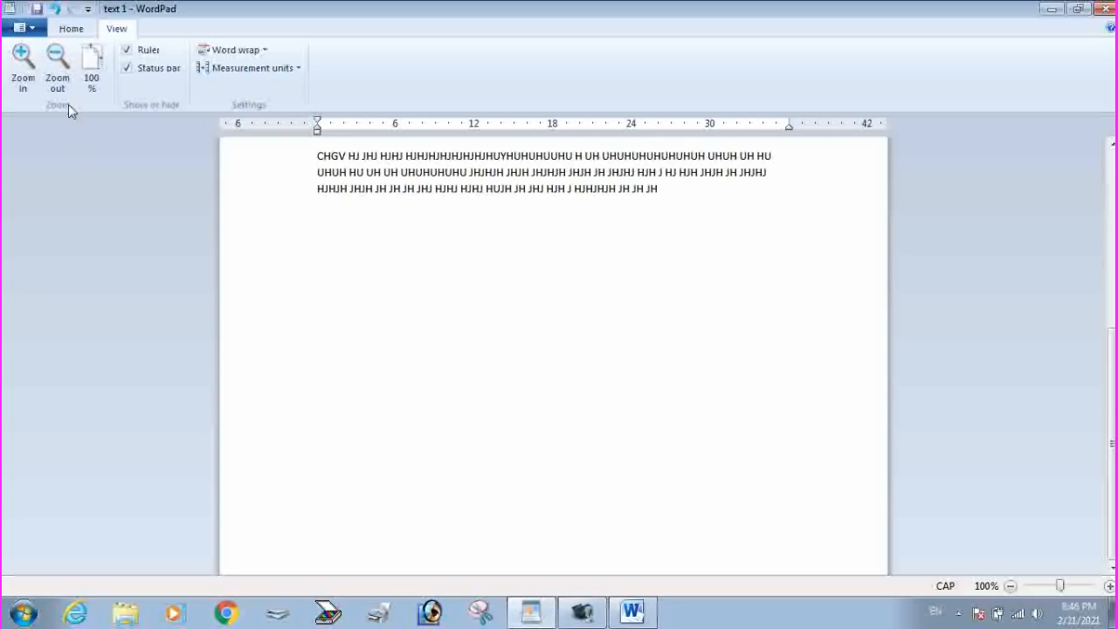
click(572, 317)
drag(675, 199, 322, 158)
click(475, 267)
drag(686, 209, 297, 161)
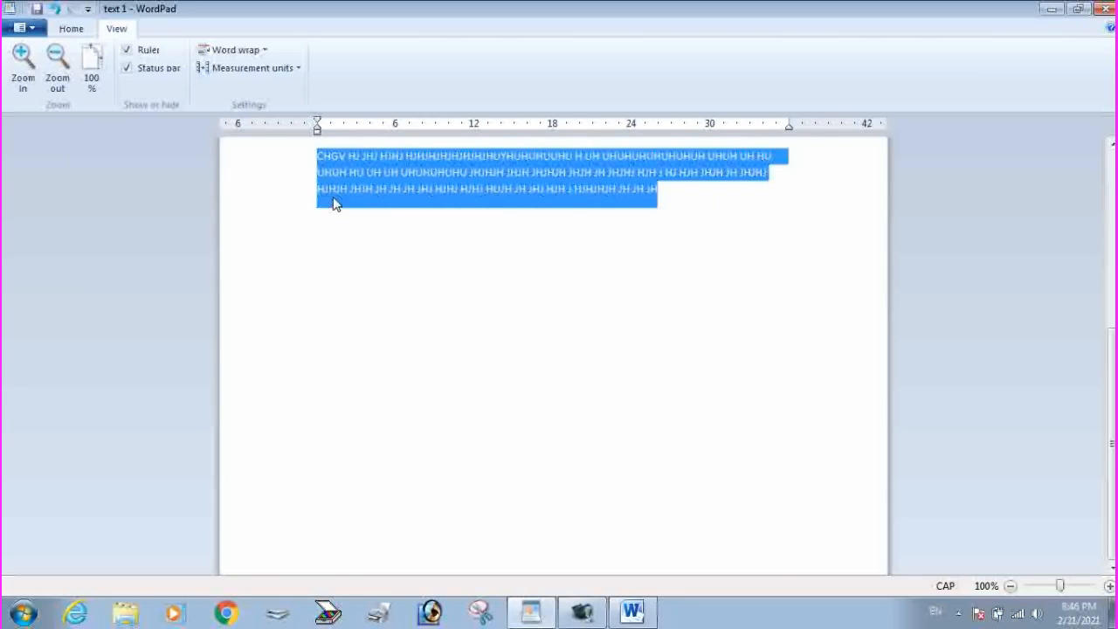
Create a new blank document without saving the changes to text 1.
click(35, 27)
click(48, 56)
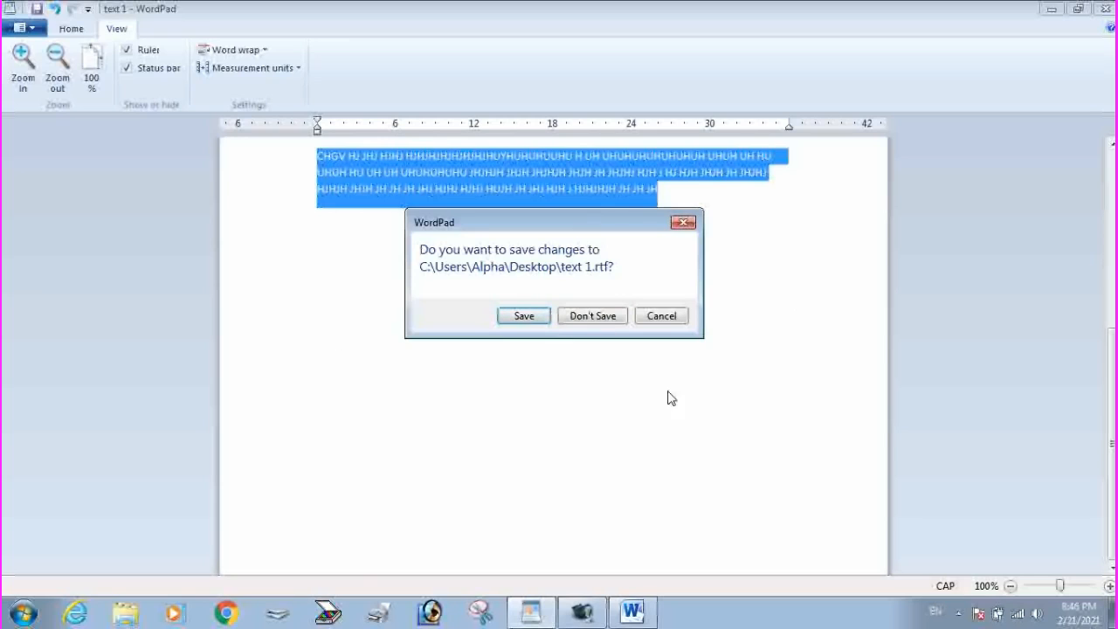
click(591, 319)
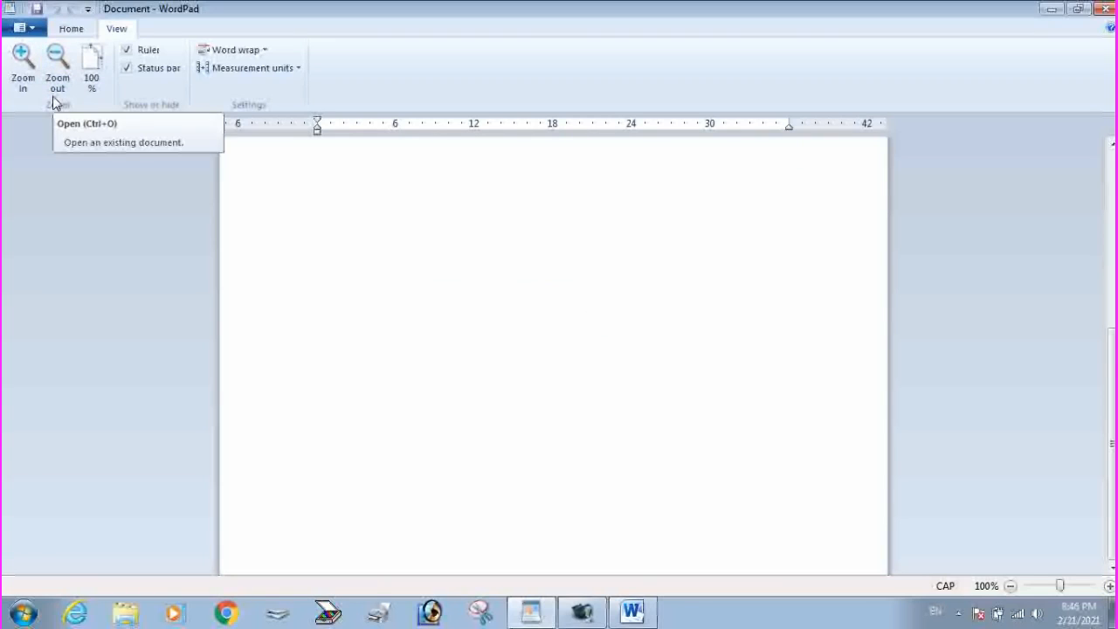
Open the Rich Text file Document from the Desktop.
key(ctrl+o)
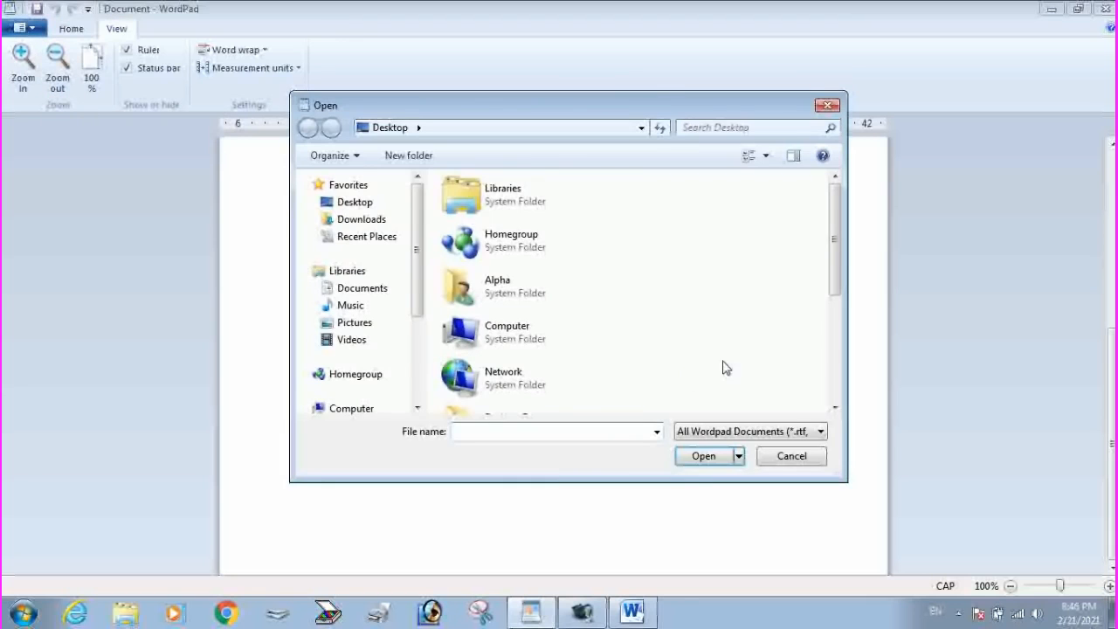
click(835, 407)
click(835, 408)
click(549, 354)
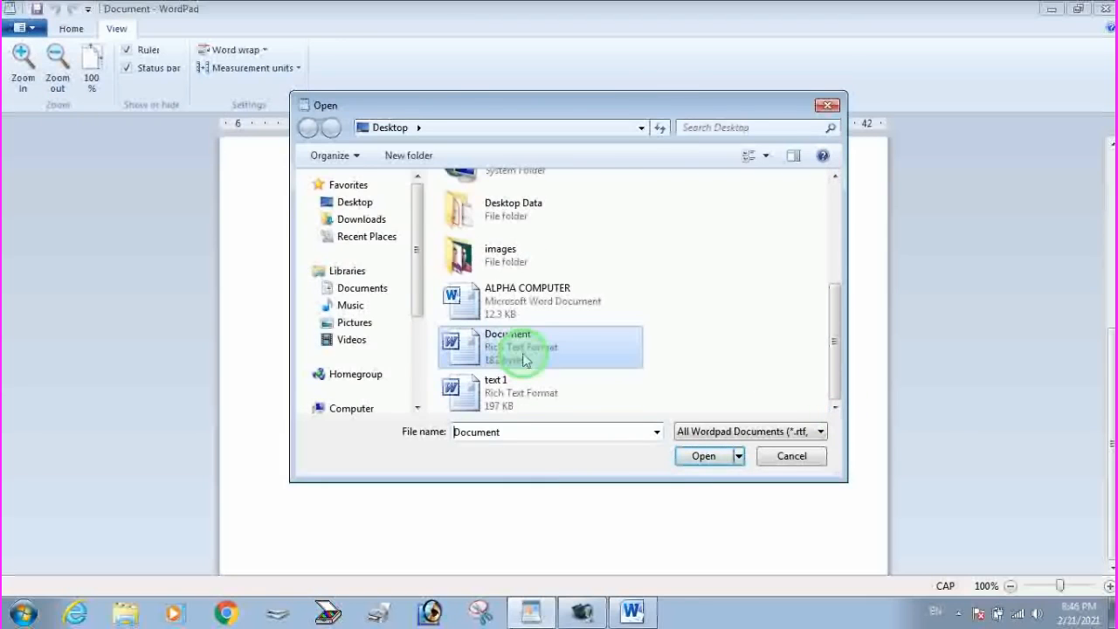
click(704, 455)
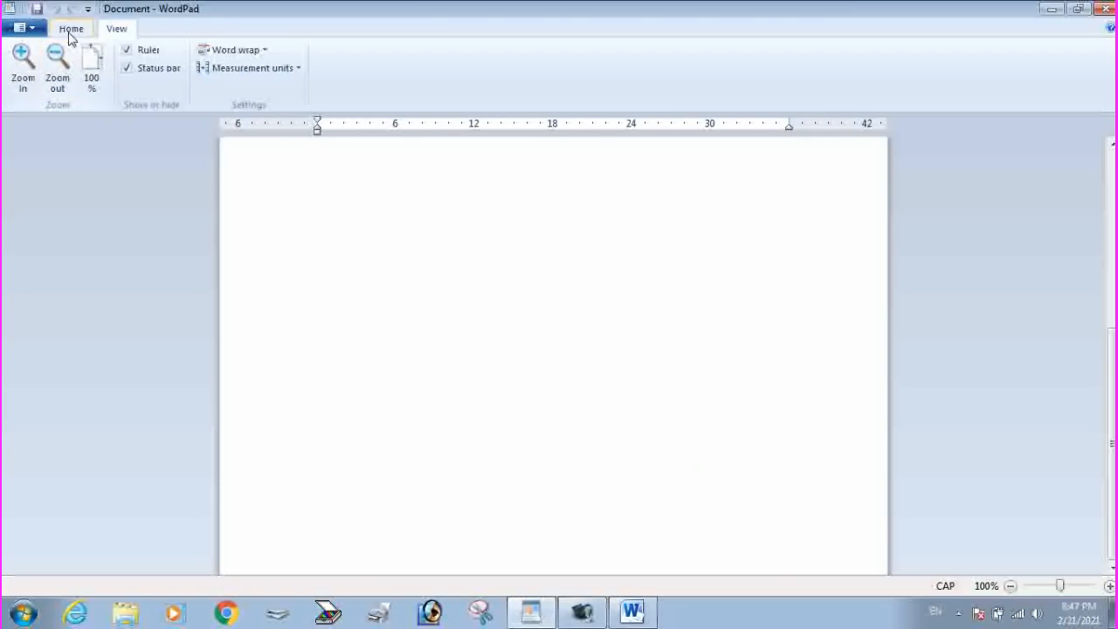
Open the Rich Text file text 1 from the Desktop and look over its paragraphs, graphic, date and time.
key(ctrl+o)
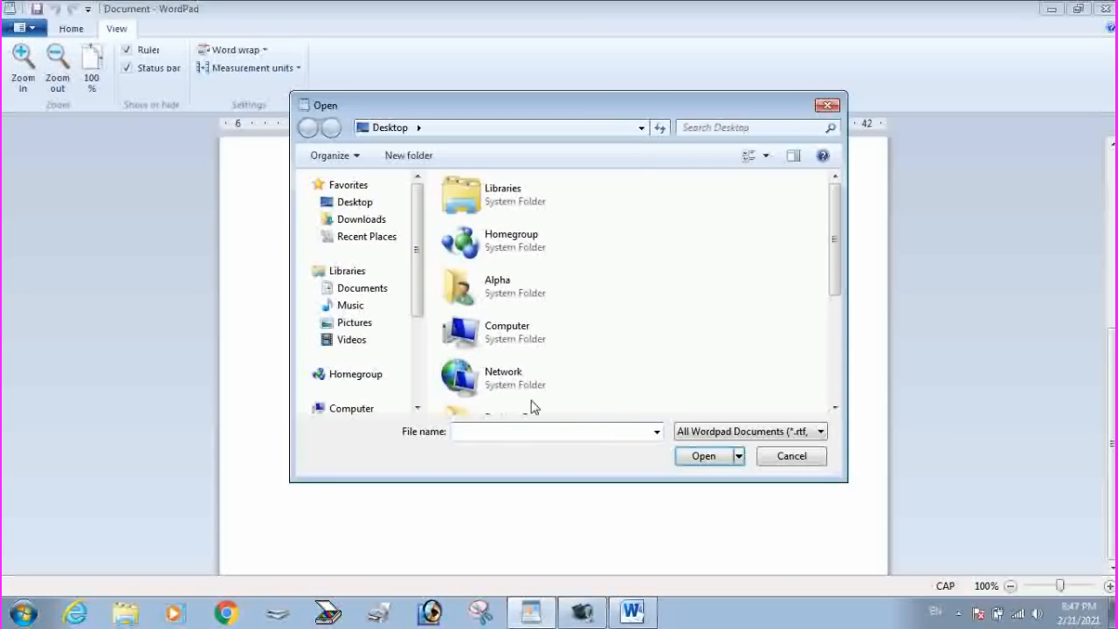
scroll(534, 384, down, 3)
click(509, 400)
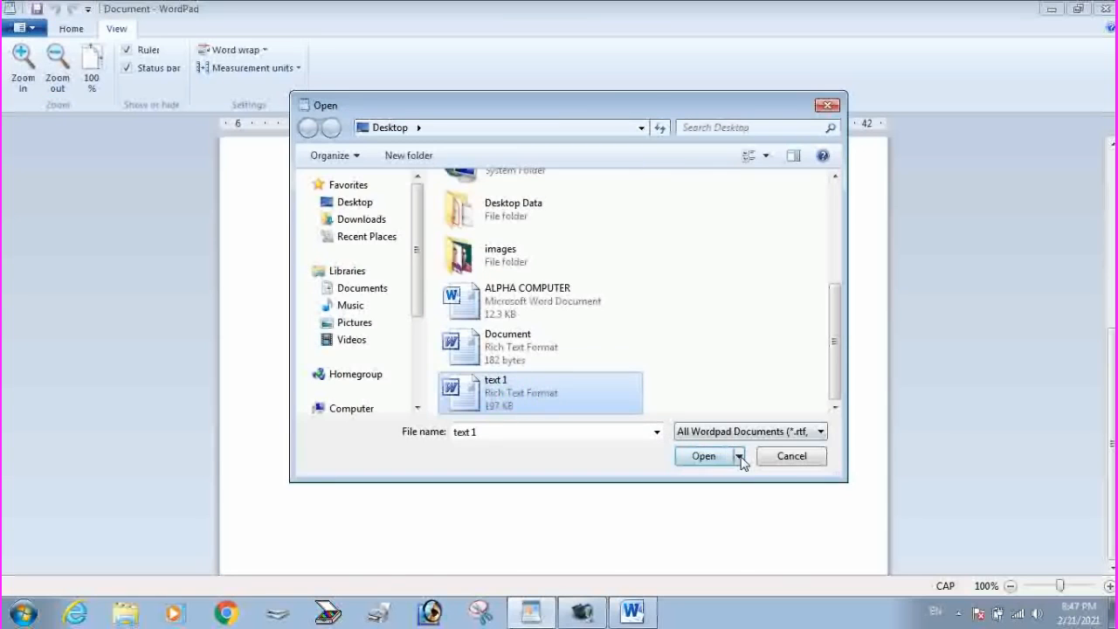
click(734, 456)
scroll(583, 399, down, 1)
scroll(583, 399, down, 4)
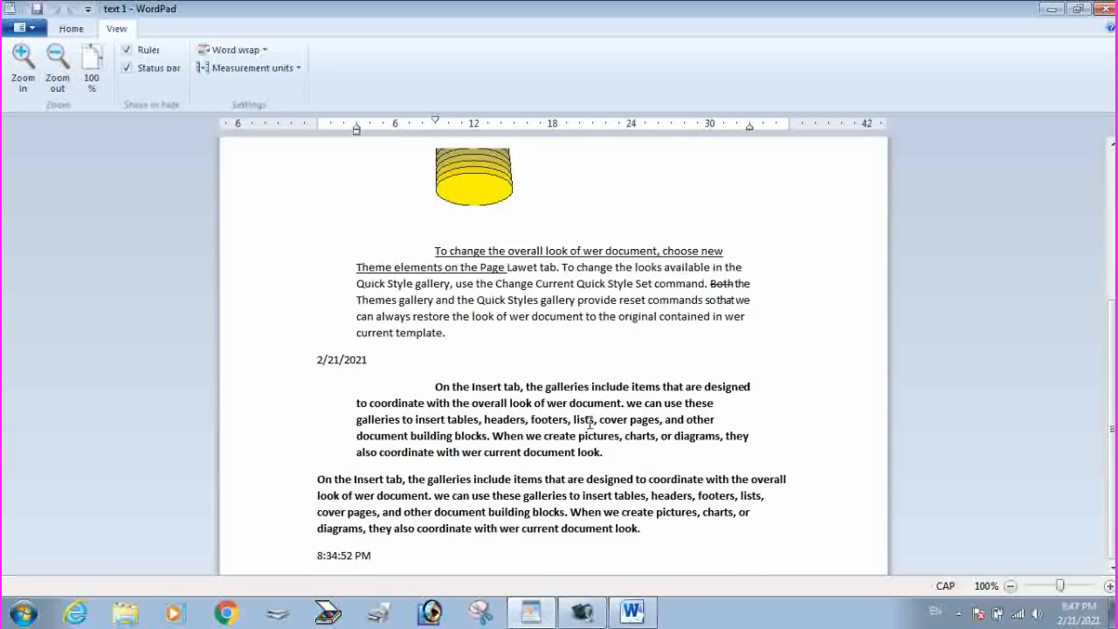
scroll(557, 433, up, 5)
scroll(524, 385, down, 3)
scroll(424, 337, up, 3)
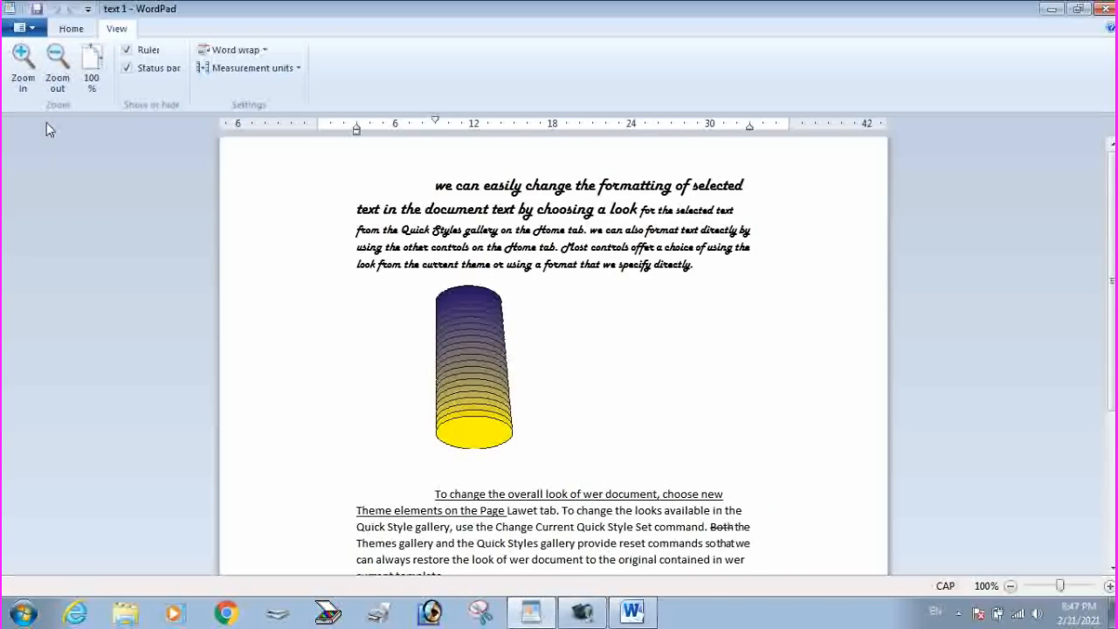
click(644, 342)
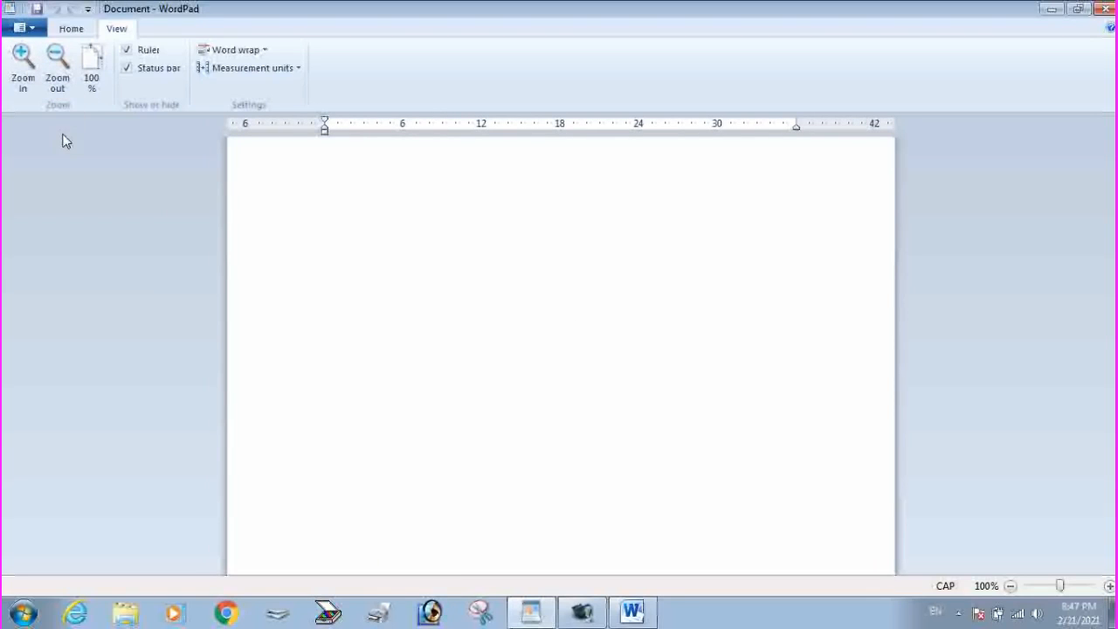
Try to save the blank document to the Desktop as Document in Rich Text Format.
key(ctrl+s)
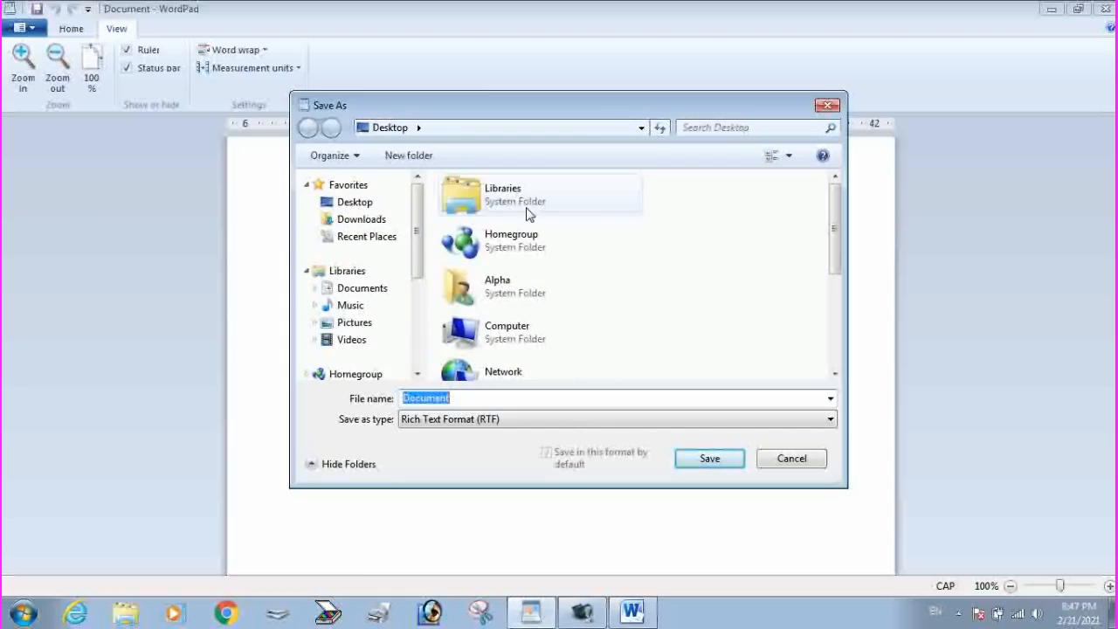
mouse_move(419, 199)
mouse_down()
mouse_move(418, 269)
mouse_move(422, 156)
mouse_move(421, 266)
mouse_move(421, 210)
mouse_up()
click(358, 205)
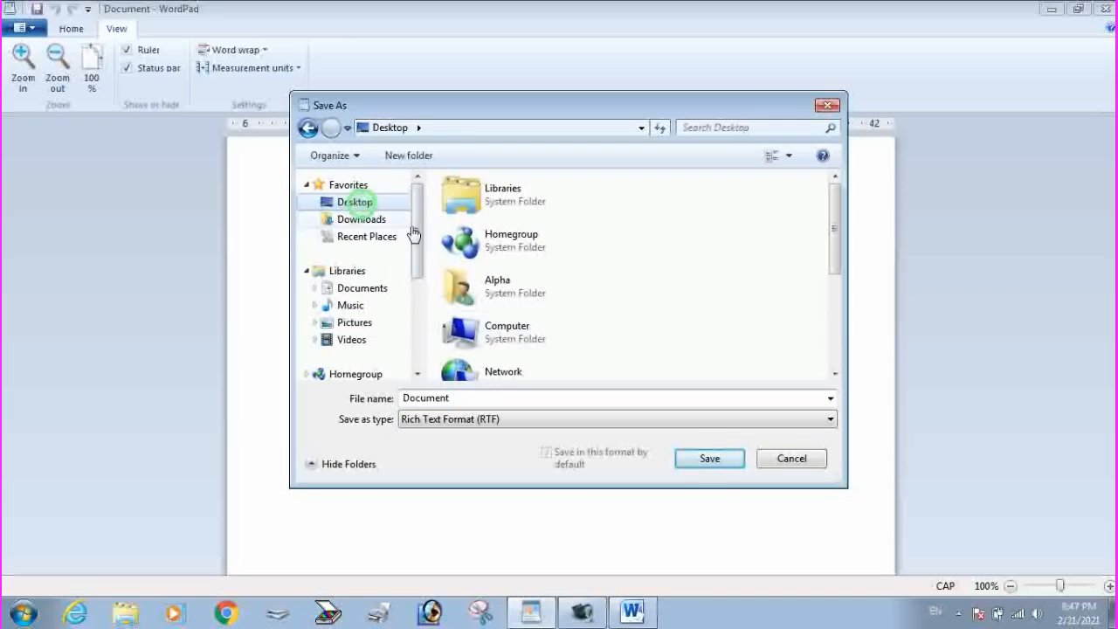
click(711, 459)
click(597, 306)
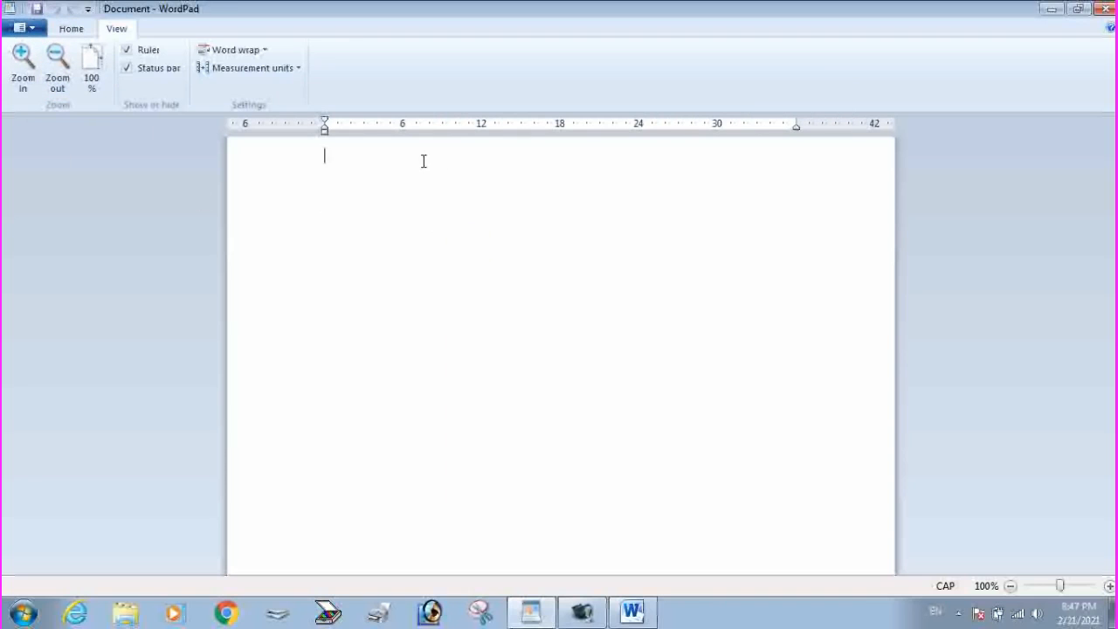
Enter the sample line "IUGUIHGHKH KJH KJH KJH KJHKJHJKHKJHK J" and save it to the Desktop as Document 1 in Rich Text Format.
text(IUGUIHGHKH KJH KJH KJH KJHKJHJKHKJHK J)
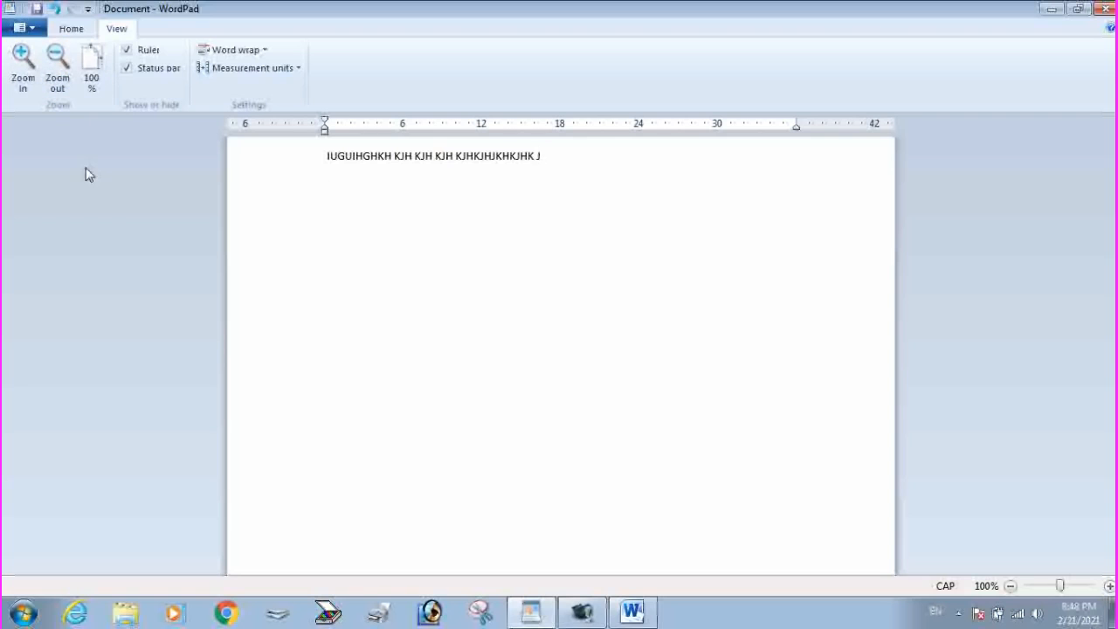
key(ctrl+s)
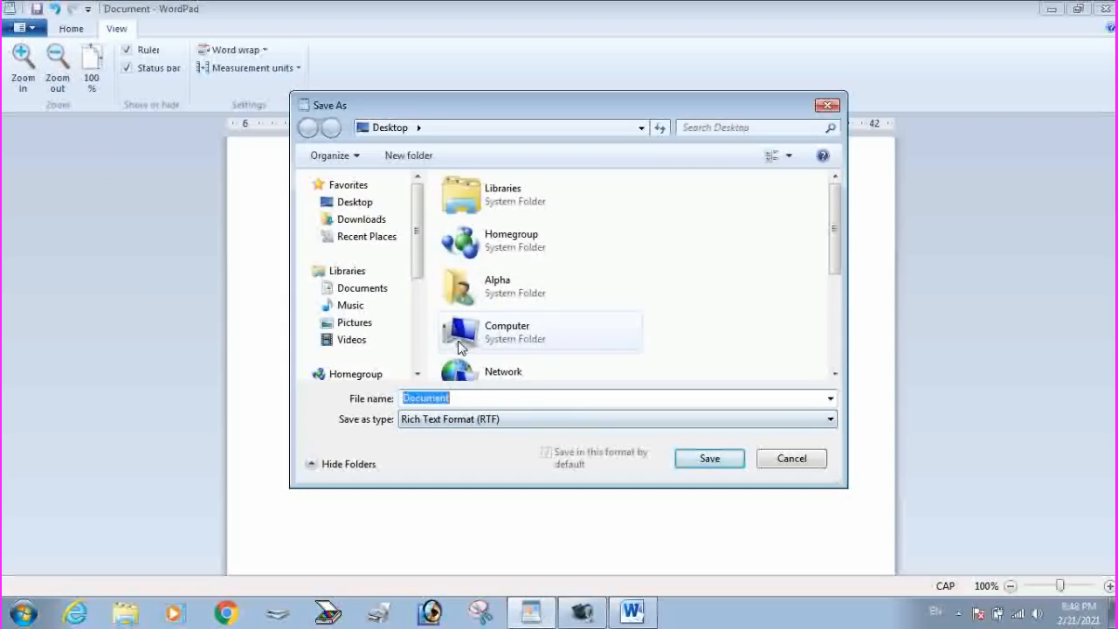
drag(420, 208, 416, 178)
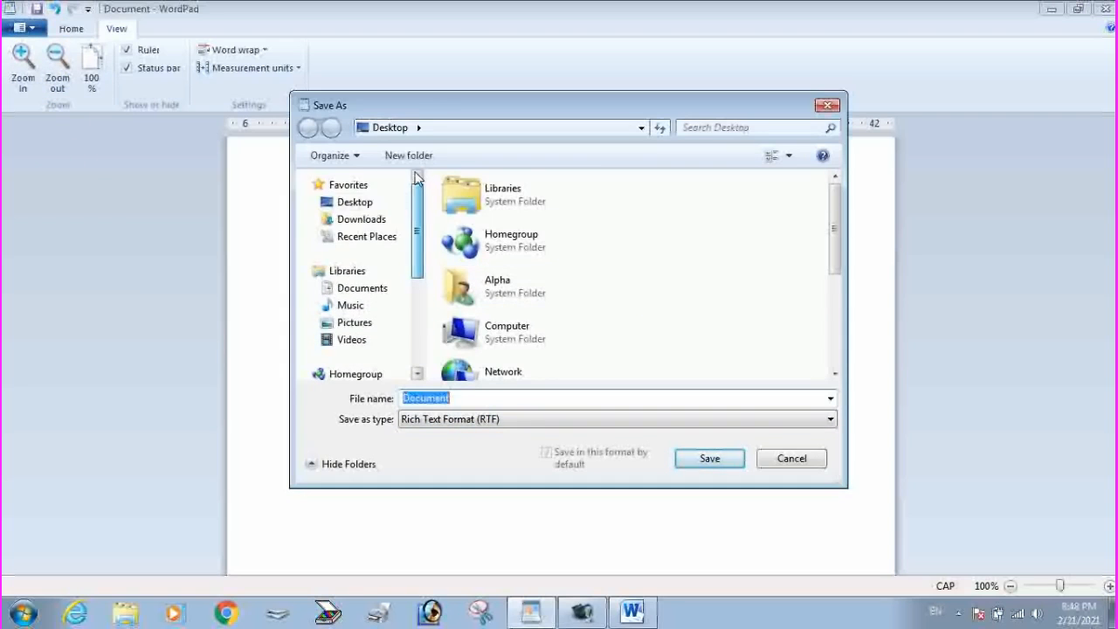
click(358, 208)
click(447, 395)
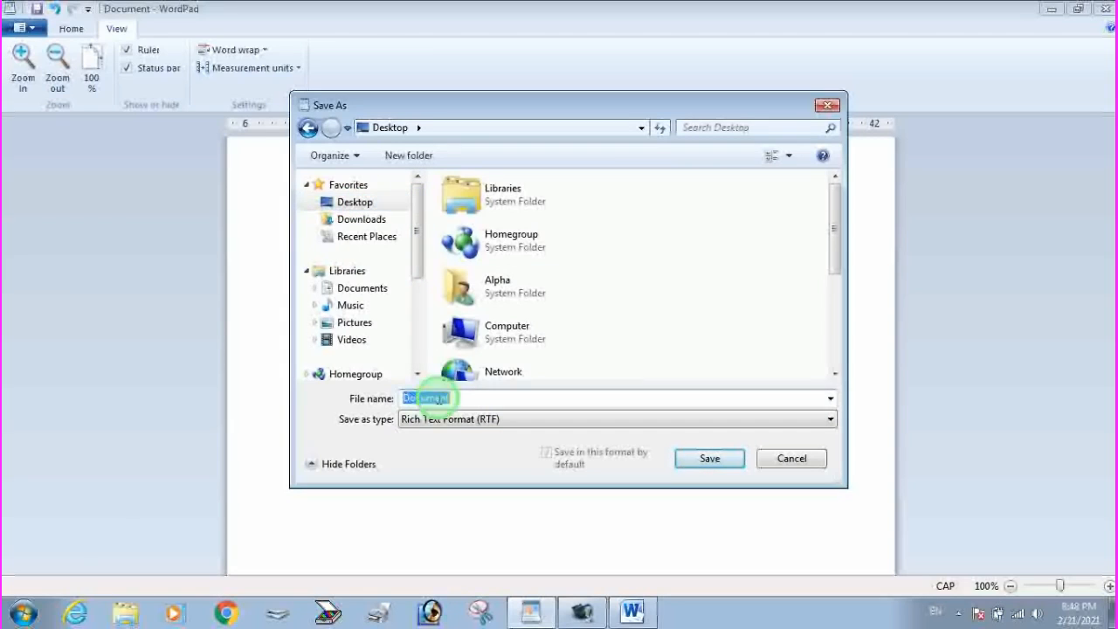
key(End)
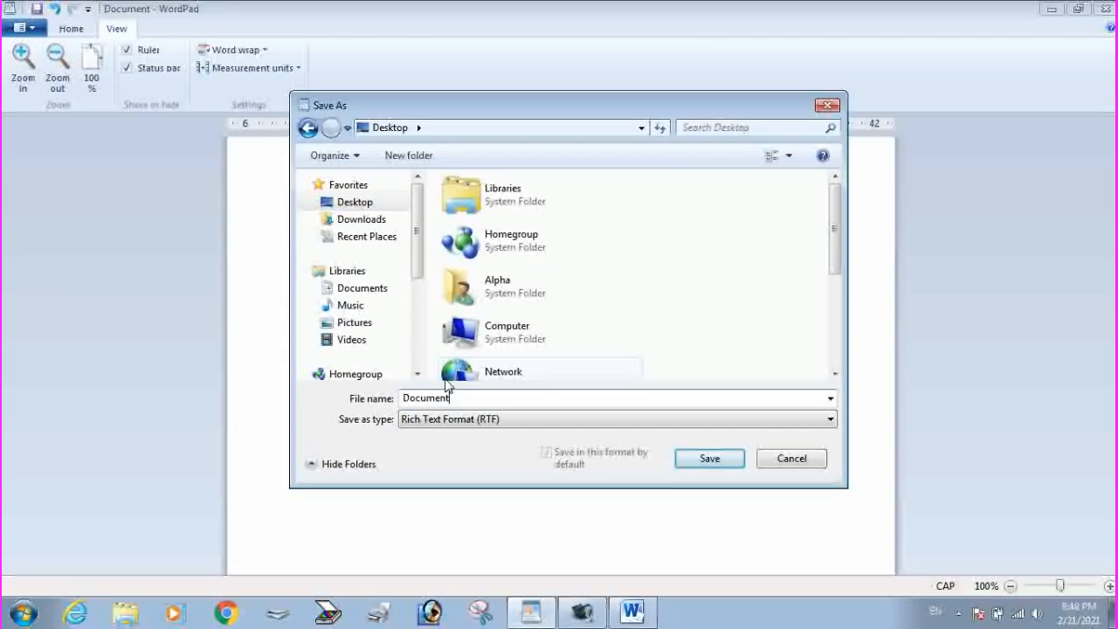
text(1)
click(442, 420)
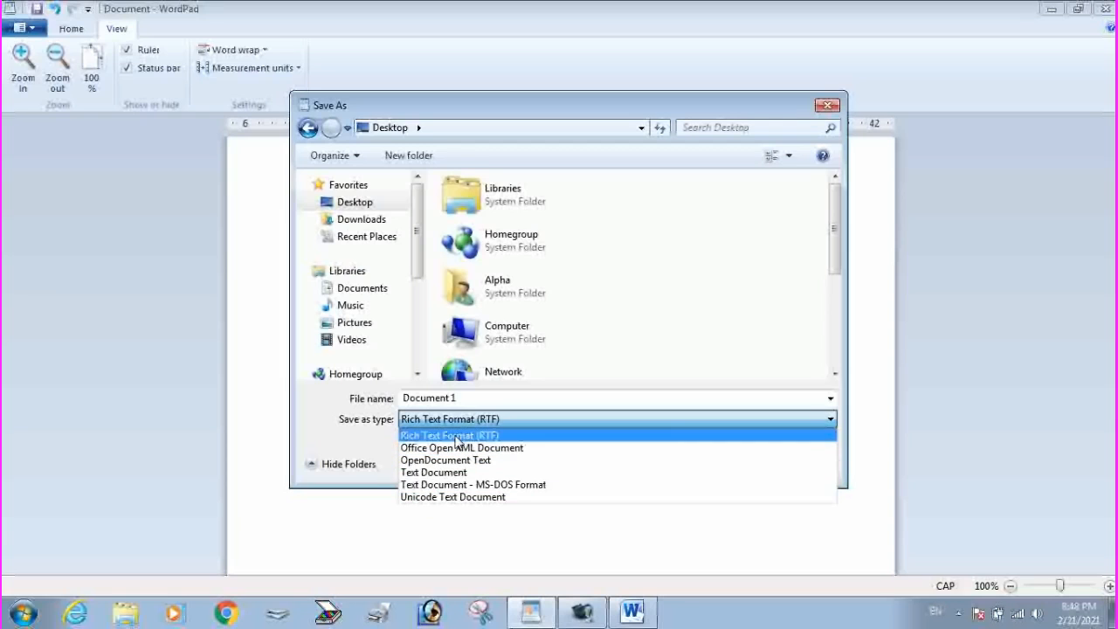
click(698, 349)
click(718, 468)
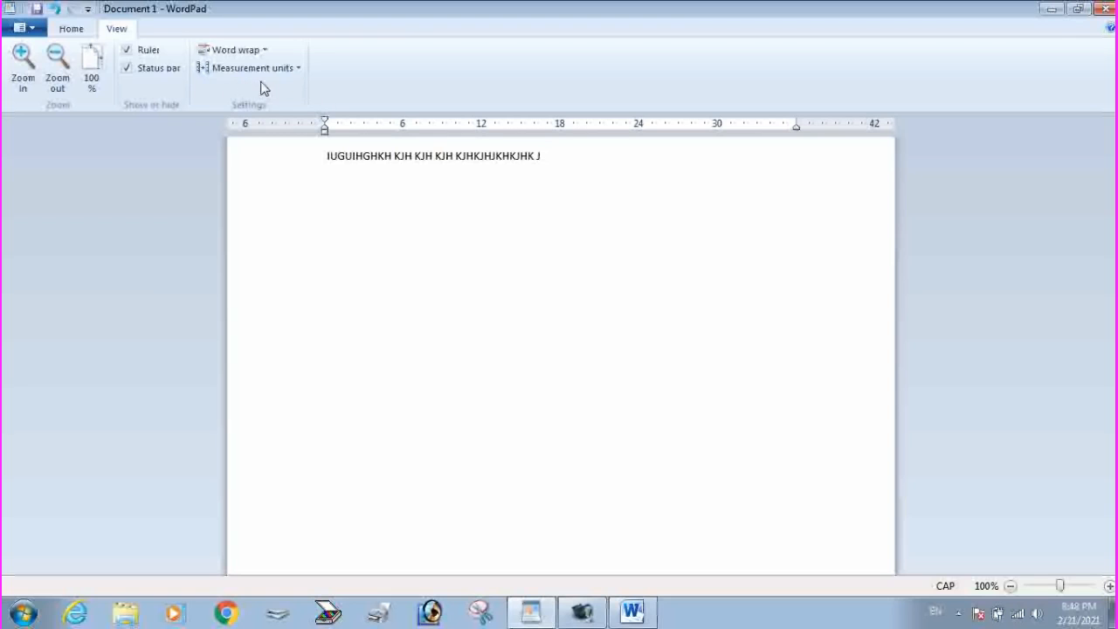
Choose the HP LaserJet M1005 for printing and set its paper size to A4 in the printing preferences.
key(ctrl+p)
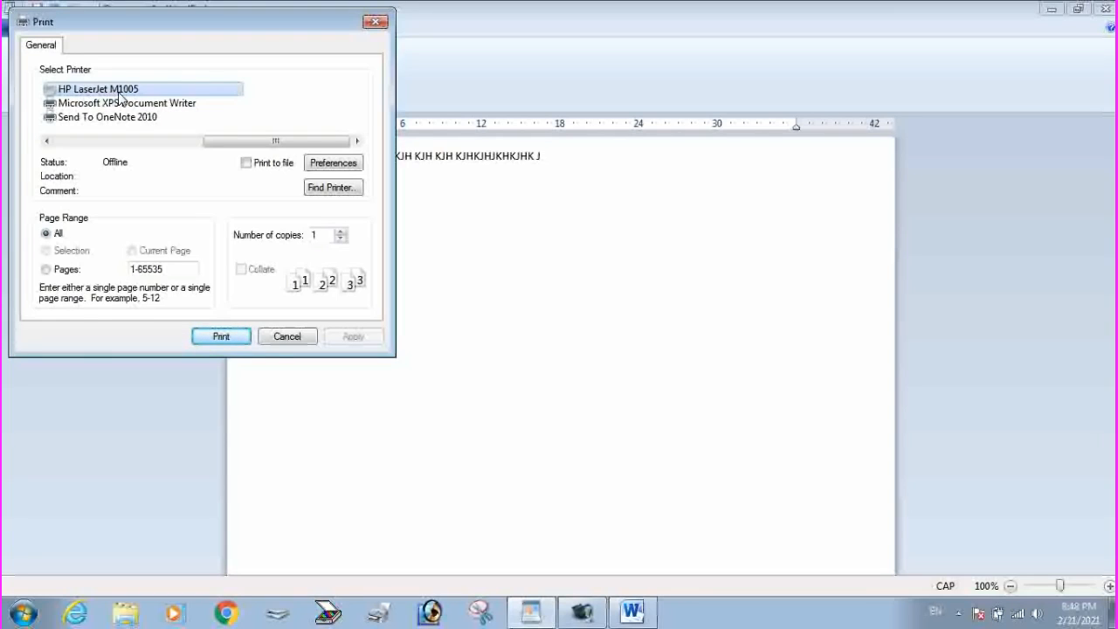
click(130, 142)
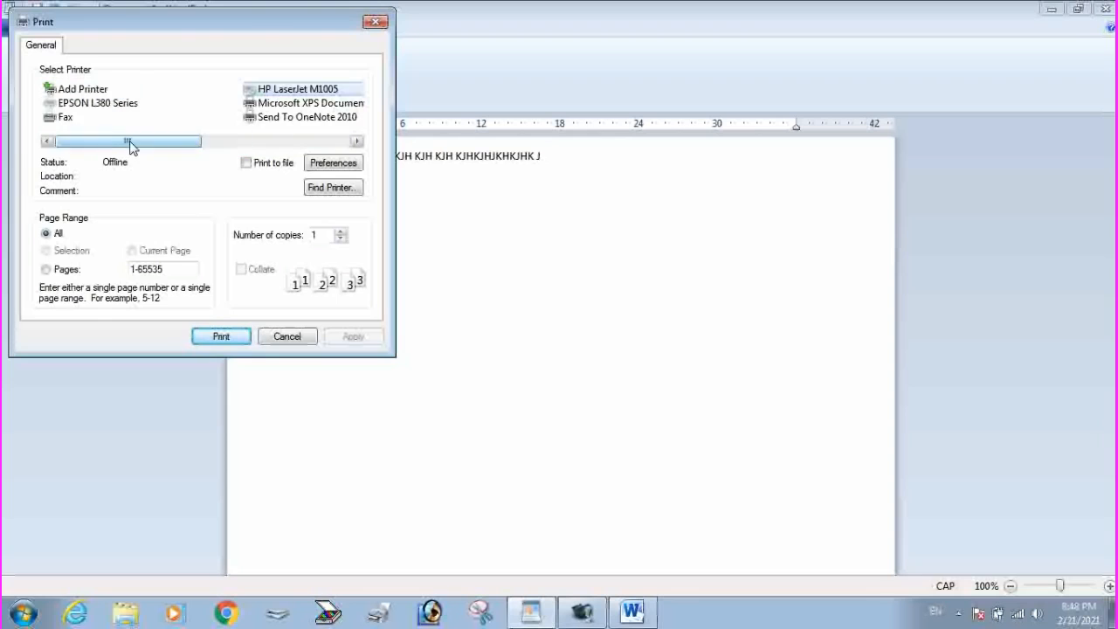
click(84, 104)
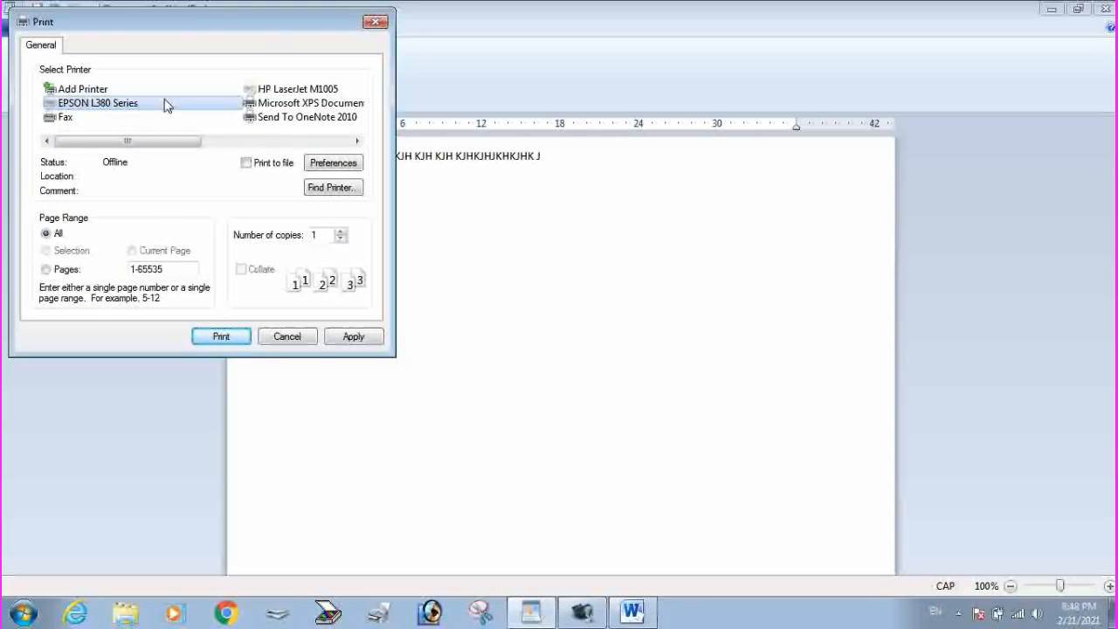
click(289, 90)
click(330, 164)
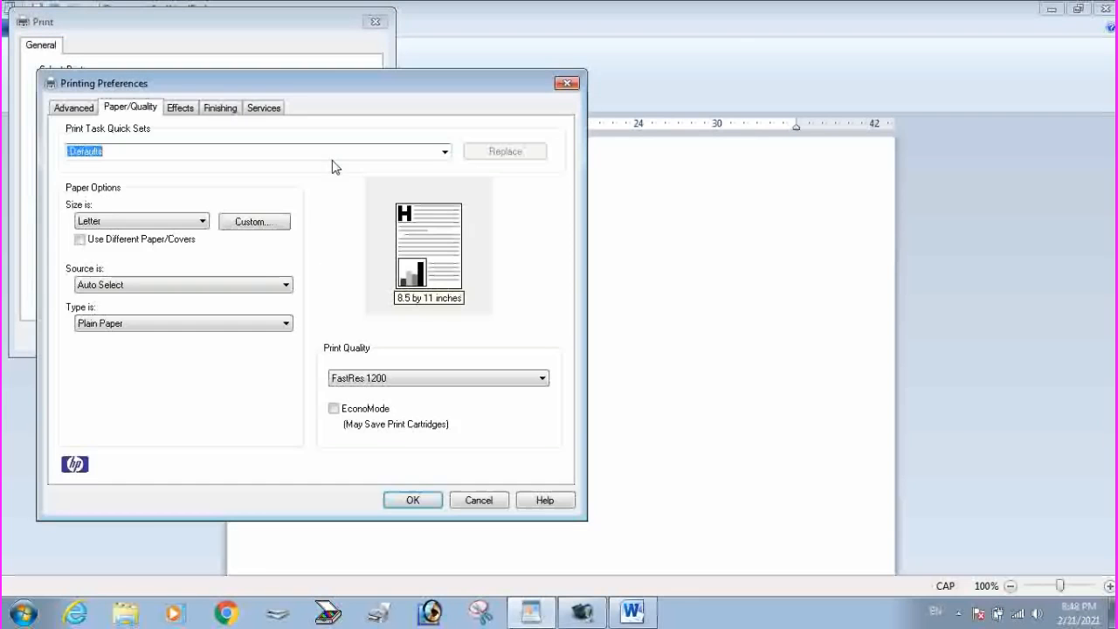
click(122, 224)
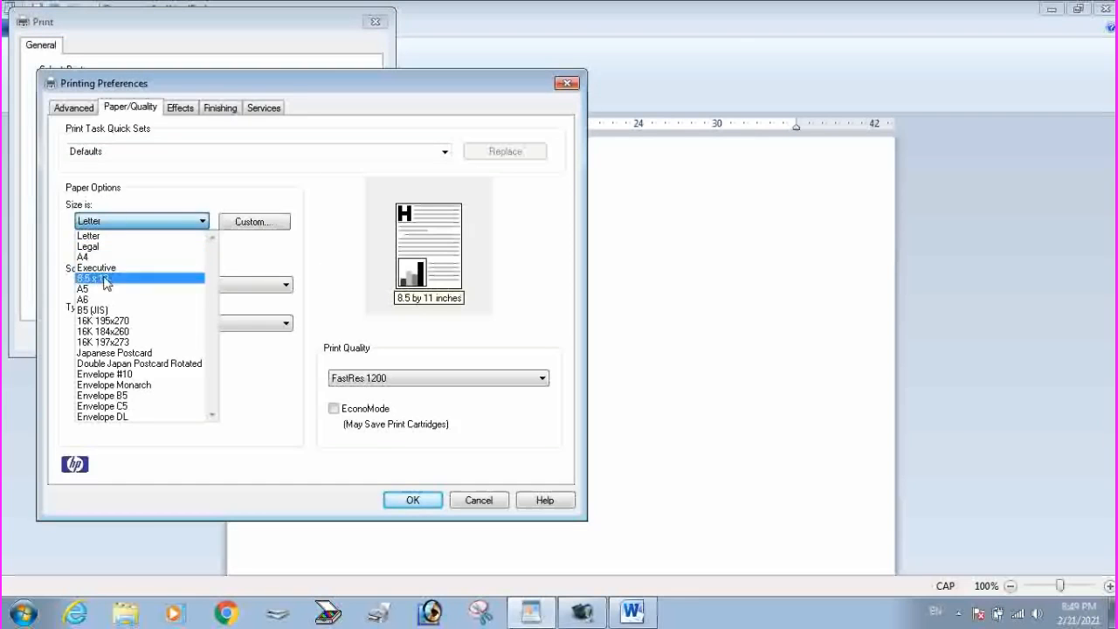
click(94, 259)
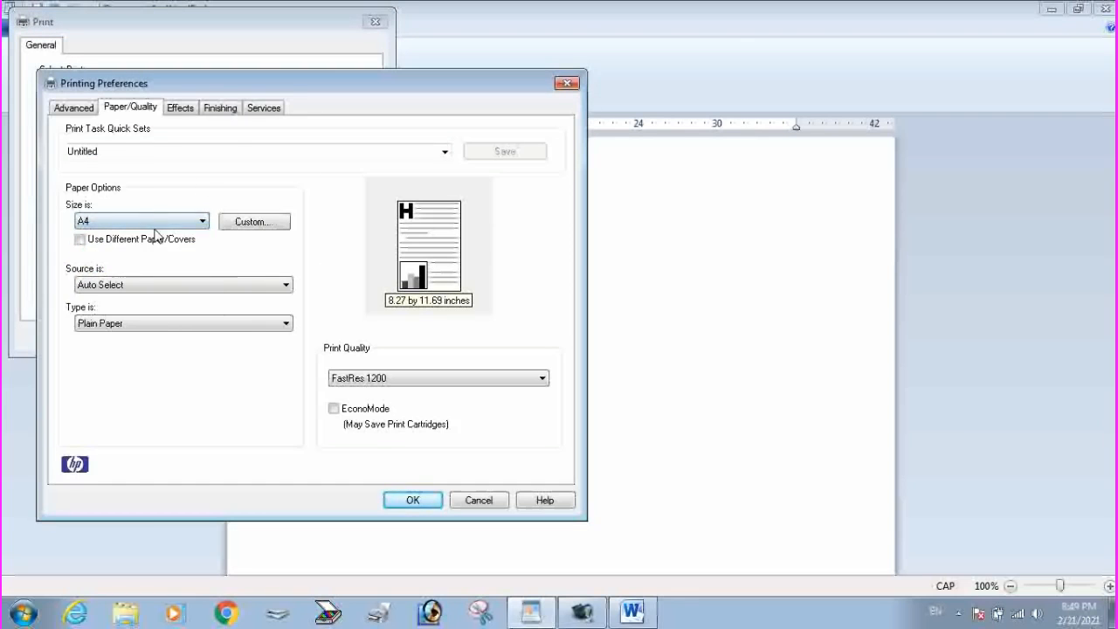
click(80, 109)
click(412, 498)
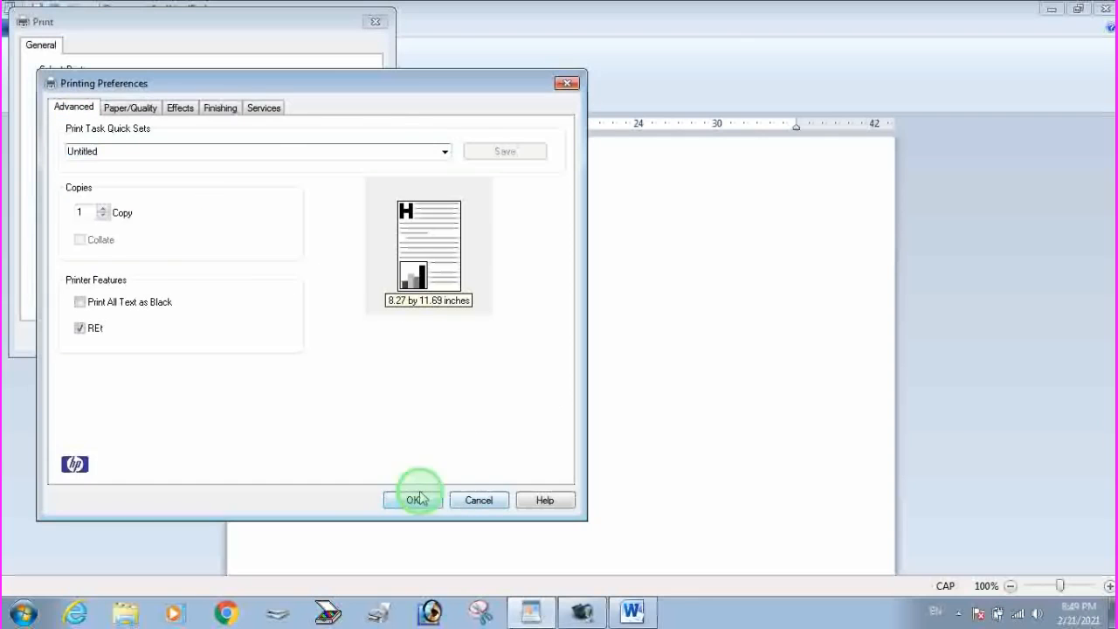
Go over the number of copies, switch the print range to Pages, and cancel printing.
click(322, 235)
drag(323, 235, 281, 229)
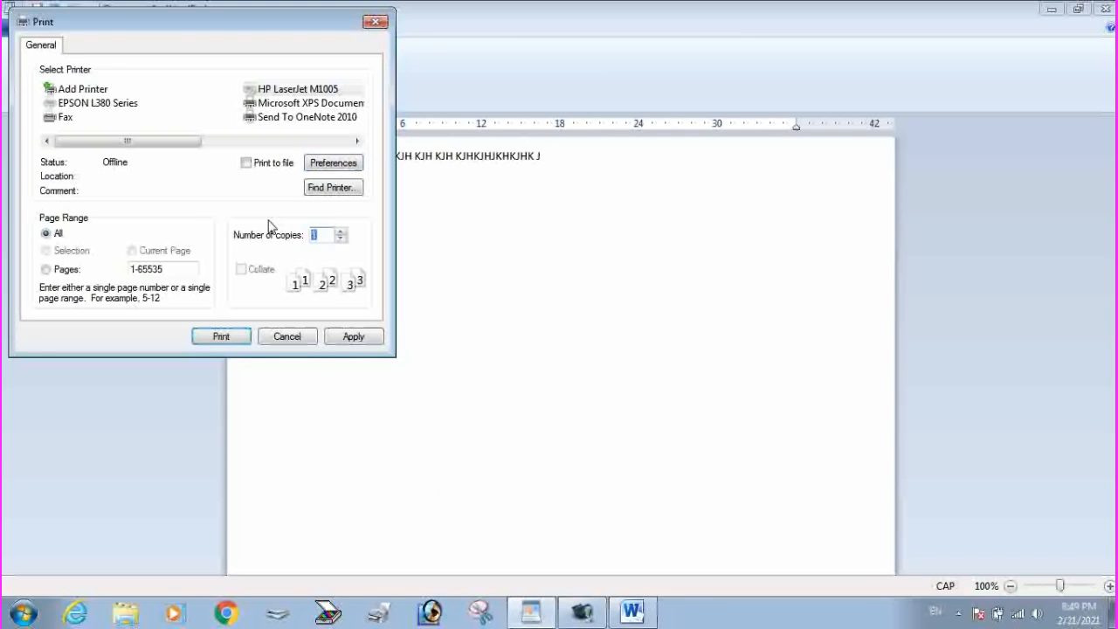
click(63, 274)
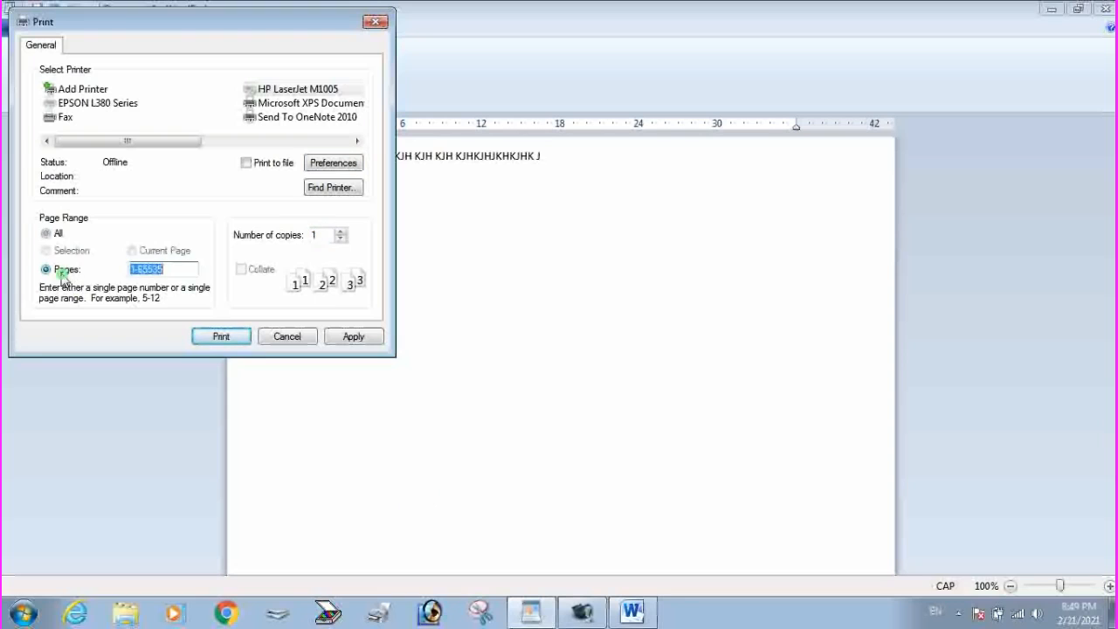
click(179, 271)
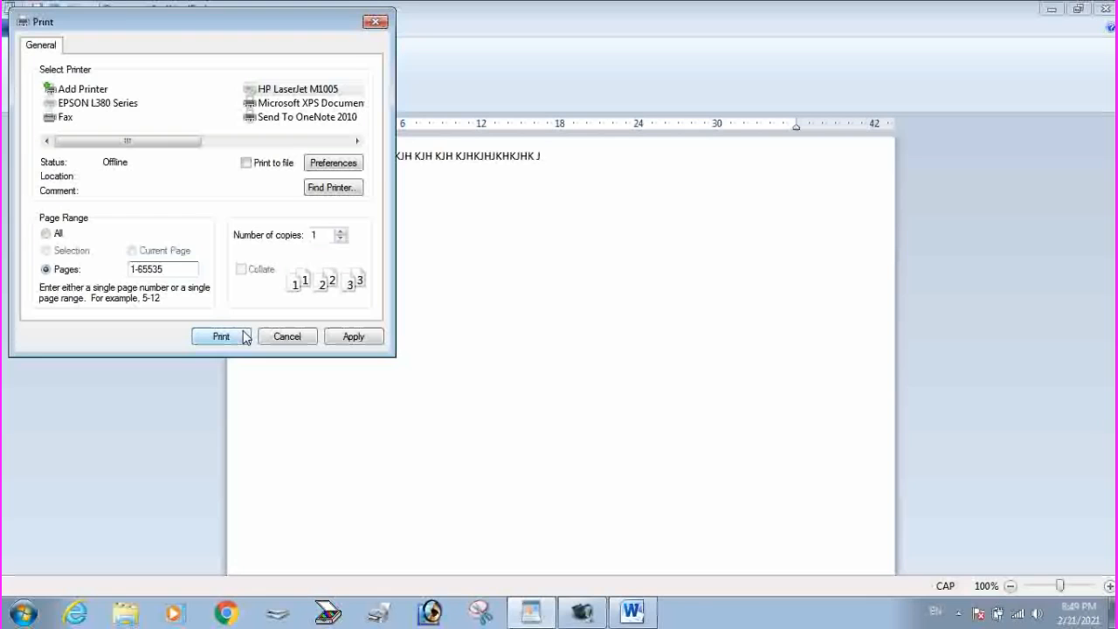
click(286, 338)
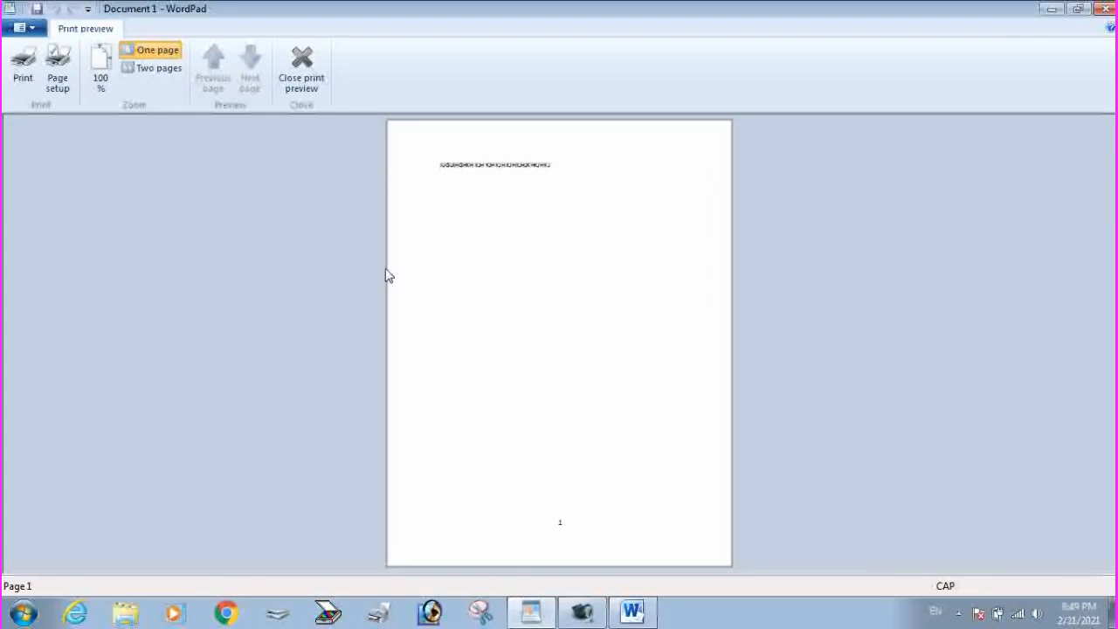
View the print preview of Document 1 at 100% and close the preview.
click(568, 149)
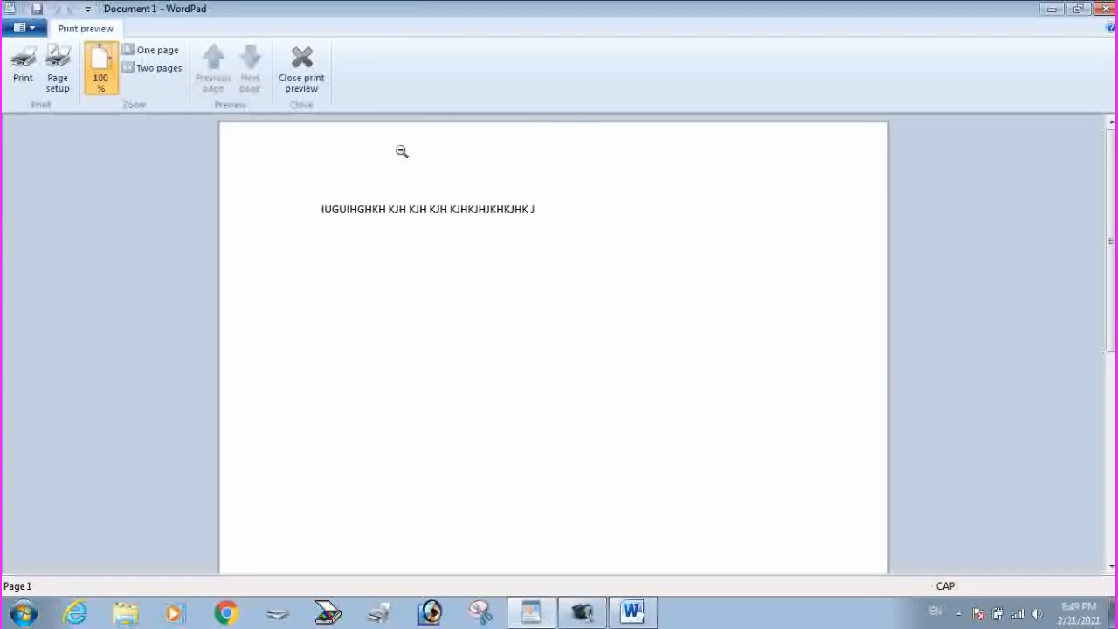
click(302, 81)
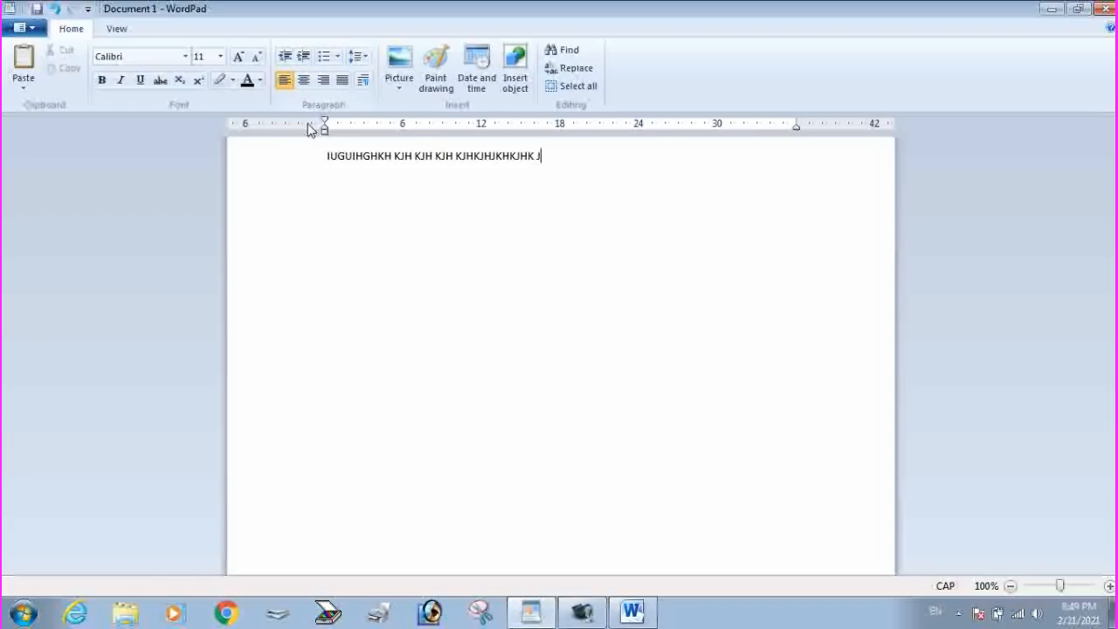
Set the page's paper size to A4, with Auto Select as the source and Portrait orientation.
click(67, 247)
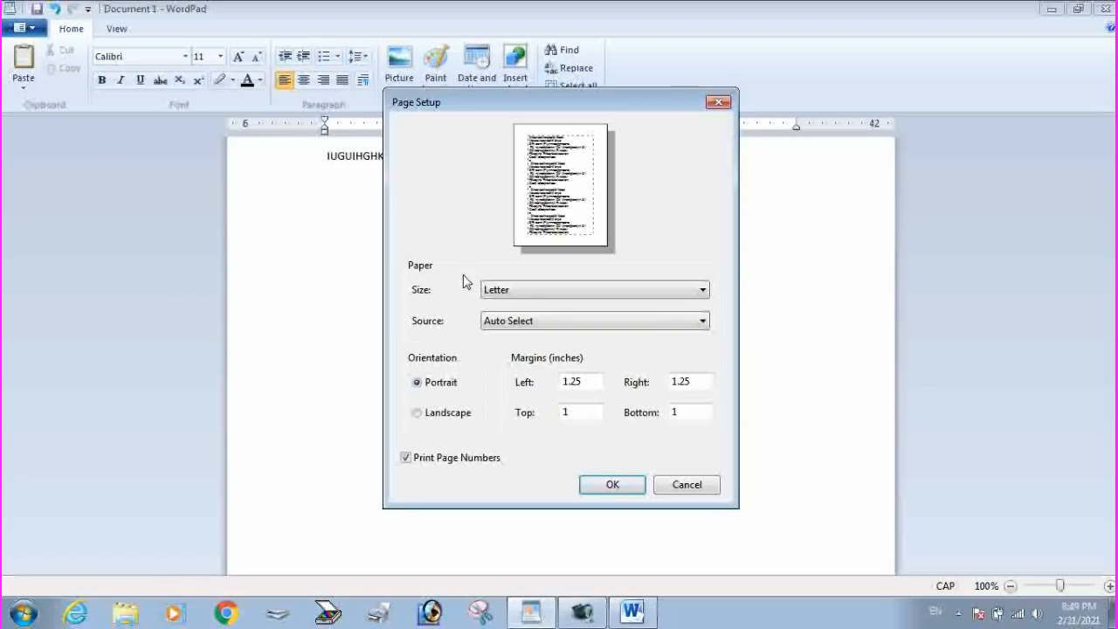
click(515, 292)
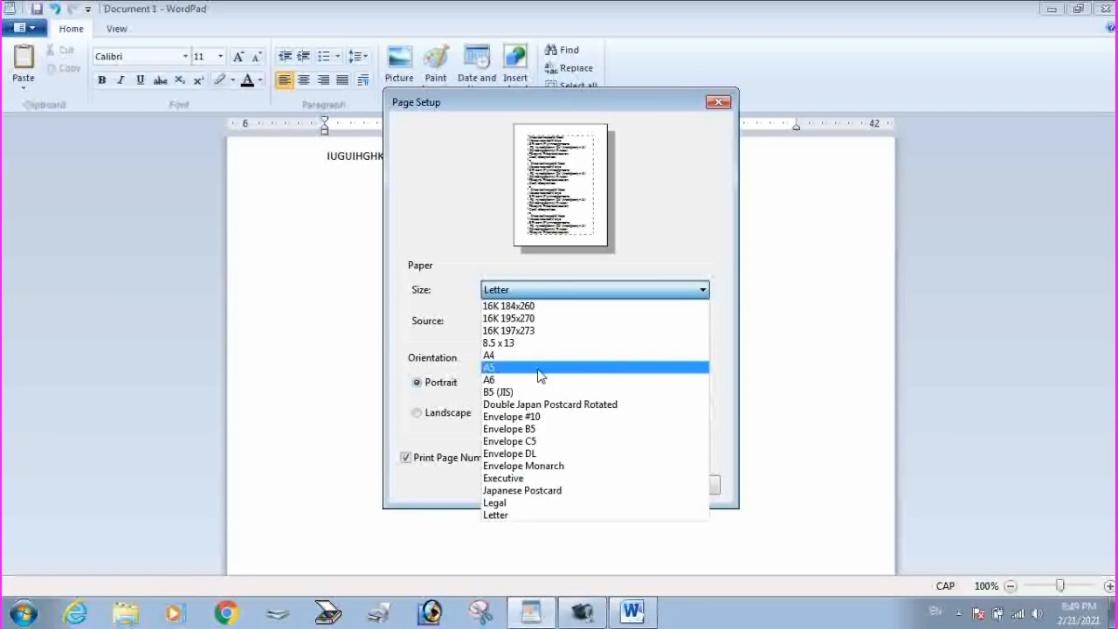
click(495, 356)
click(530, 323)
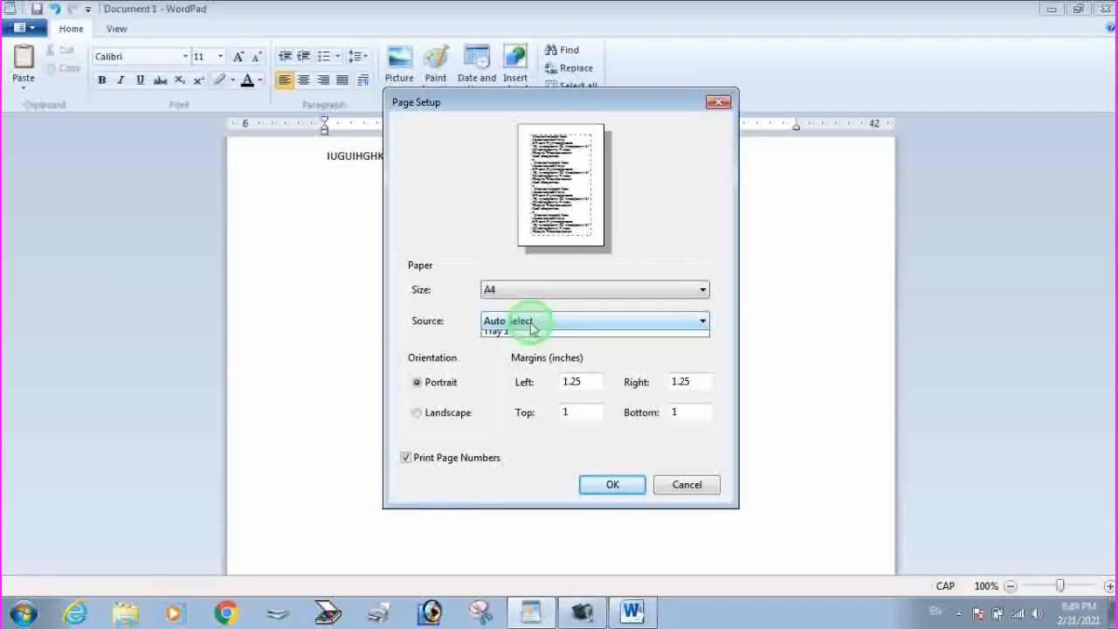
click(531, 324)
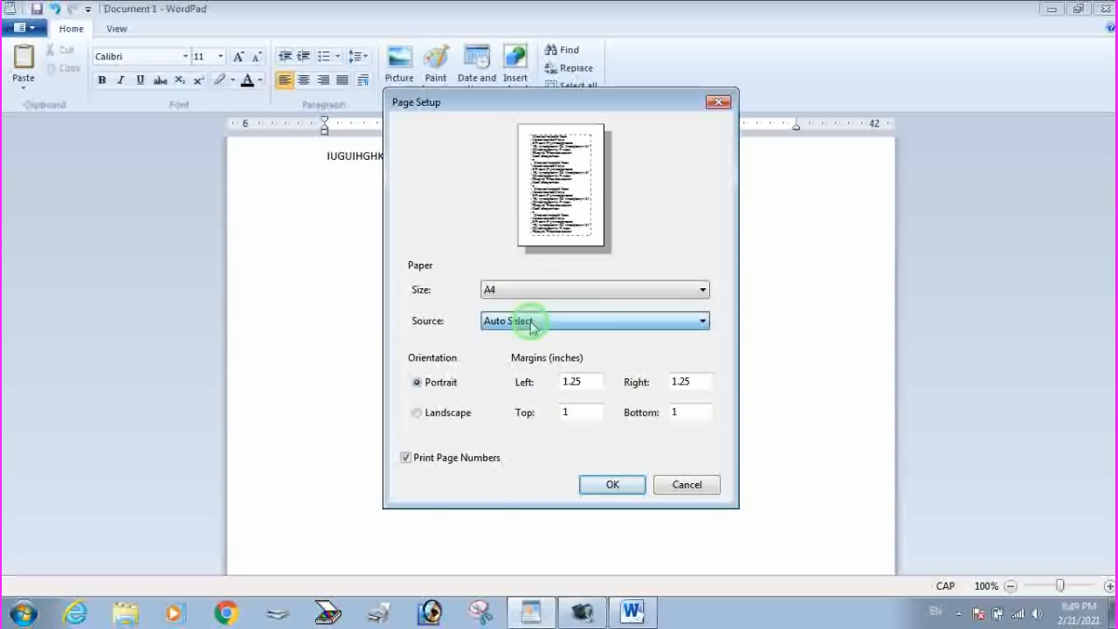
click(435, 383)
click(445, 413)
click(441, 384)
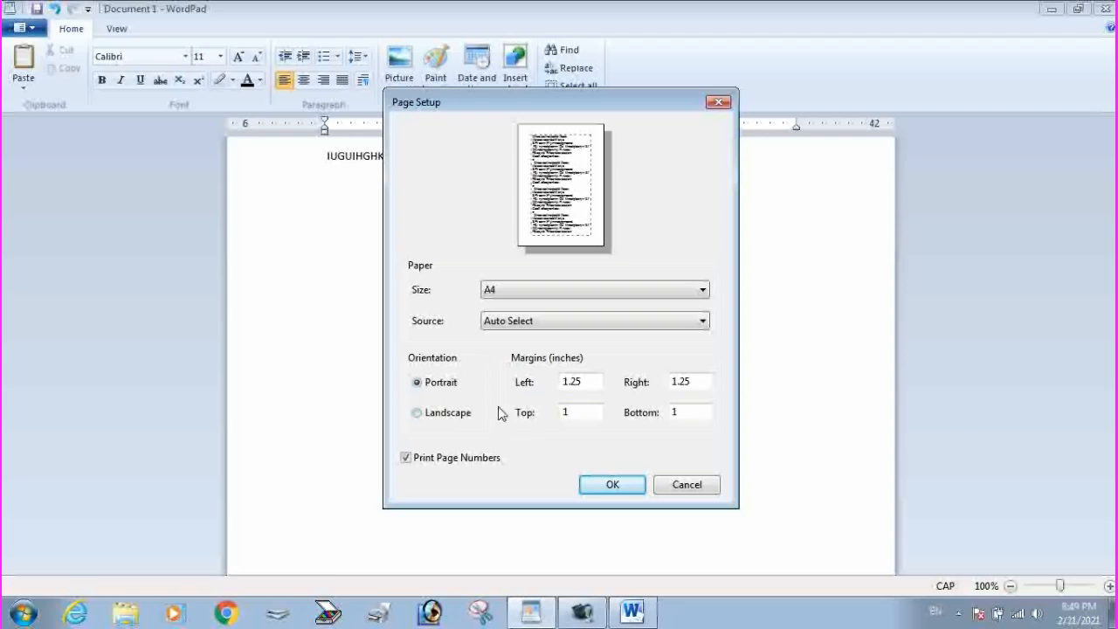
Go through the four page margins, keep Print Page Numbers enabled, and apply the page setup.
click(577, 379)
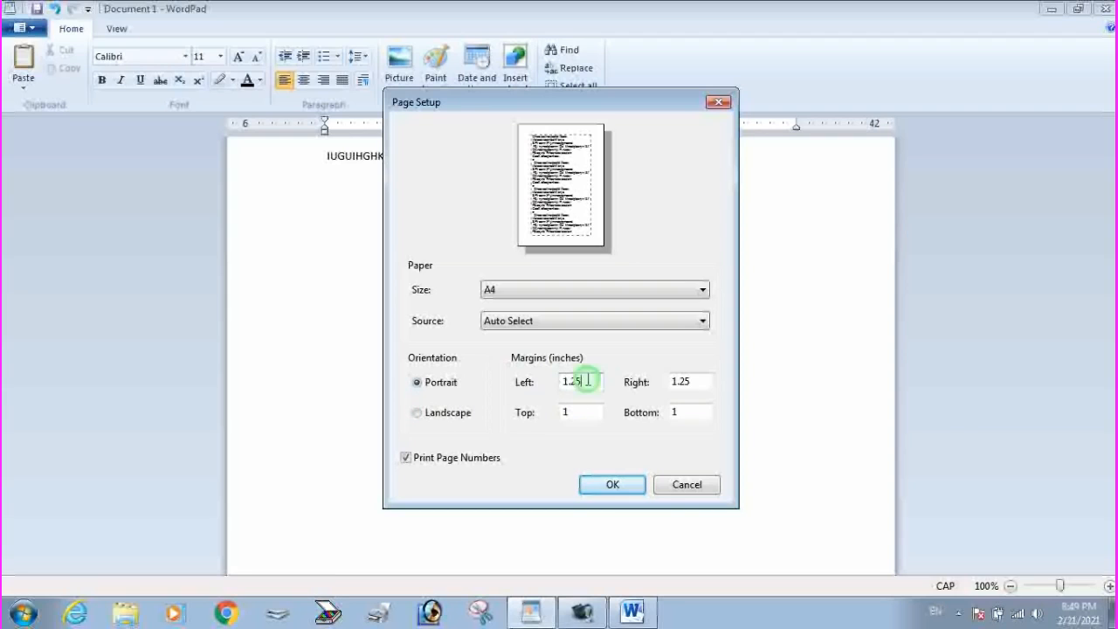
click(519, 391)
click(687, 384)
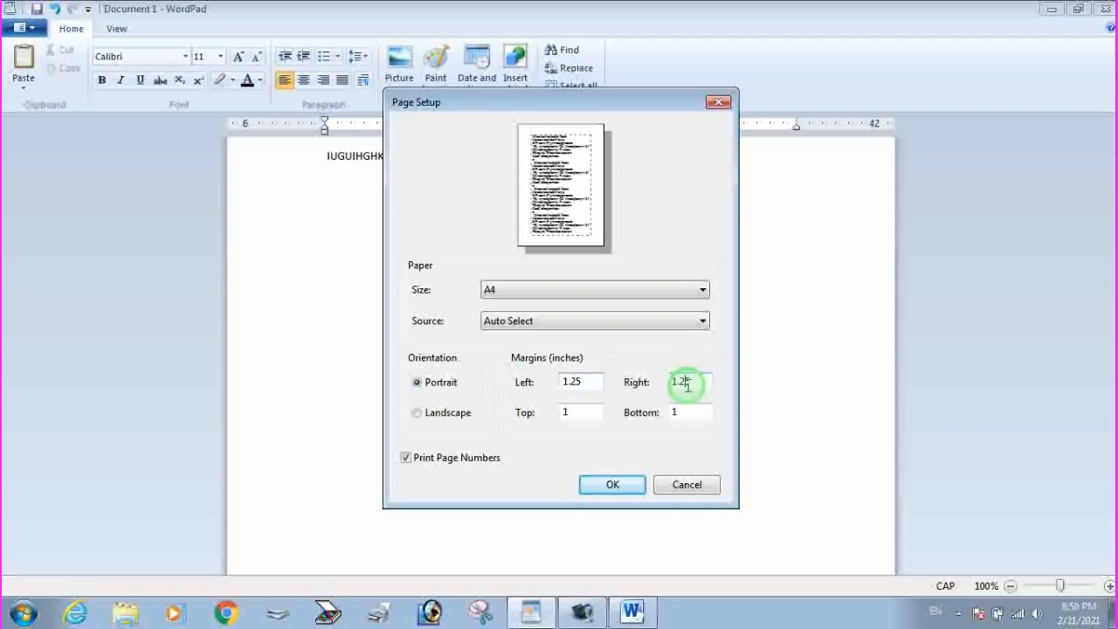
click(589, 412)
click(688, 410)
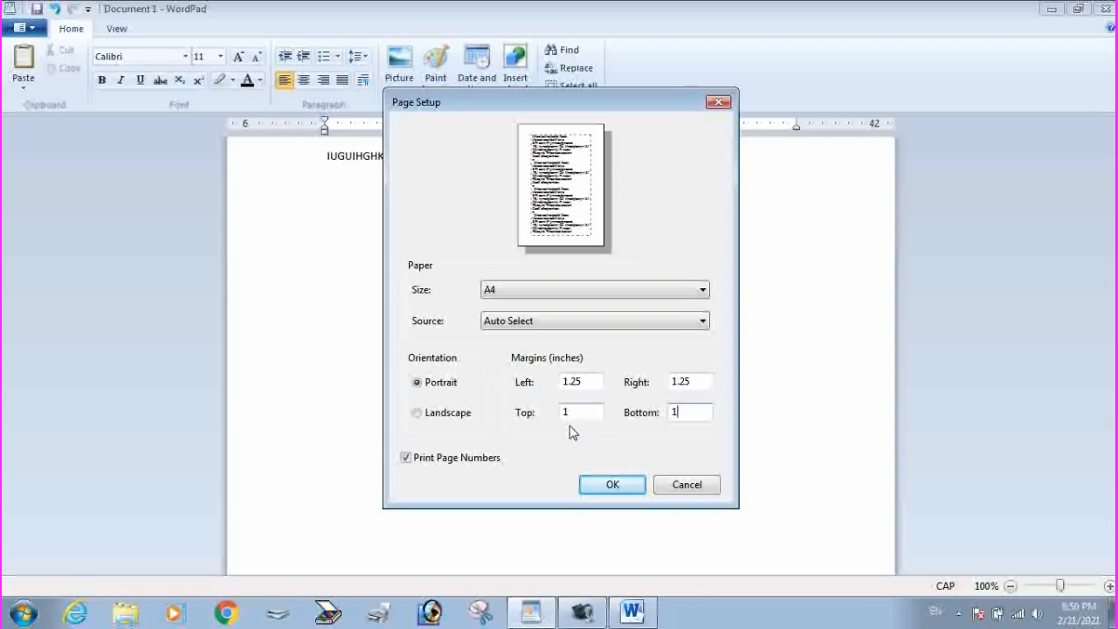
click(423, 458)
click(420, 454)
click(619, 491)
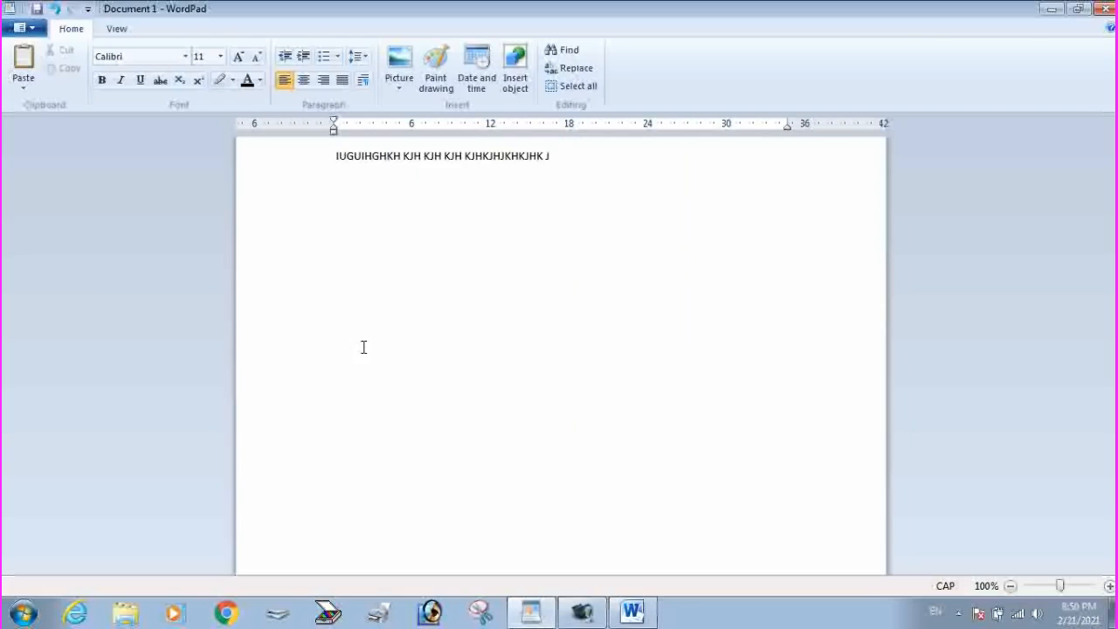
View the About WordPad version and licence information, then return to the document text.
click(39, 33)
click(86, 318)
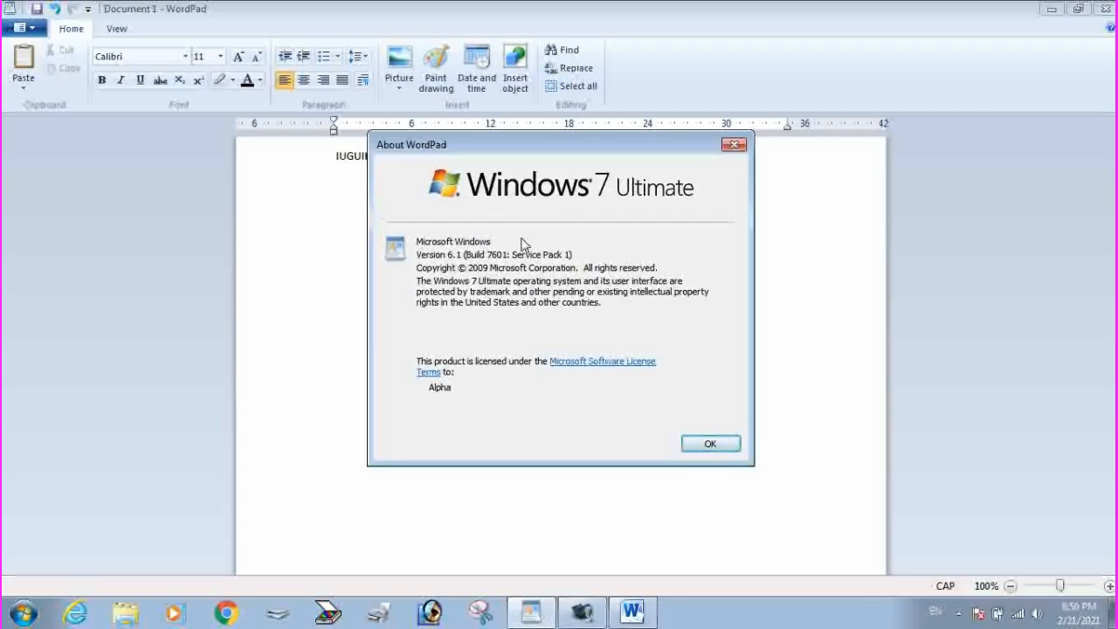
click(710, 444)
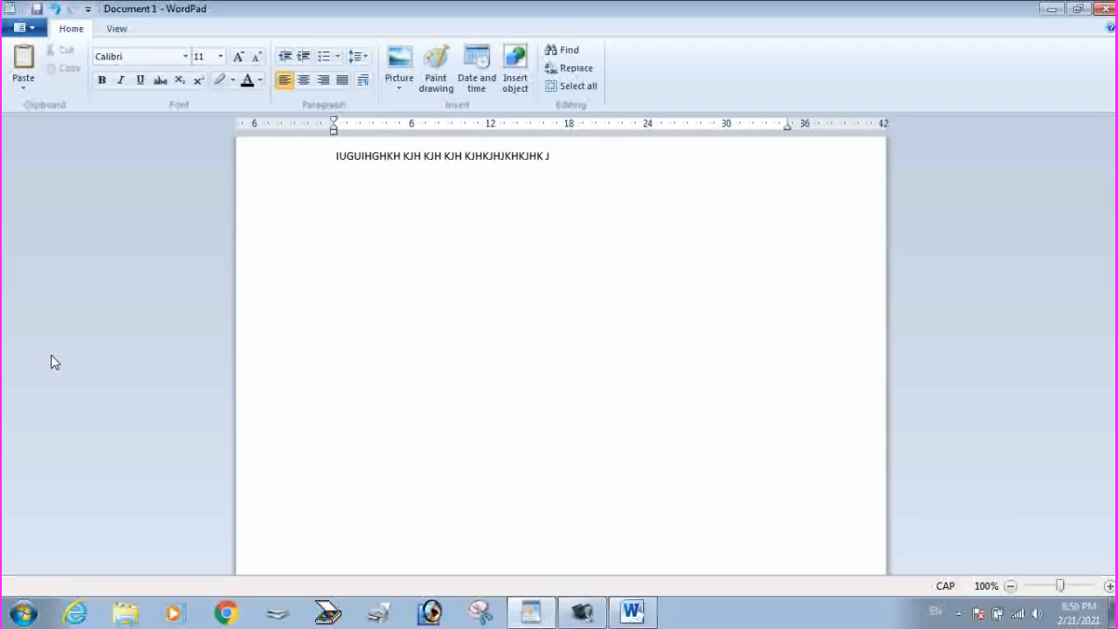
click(603, 340)
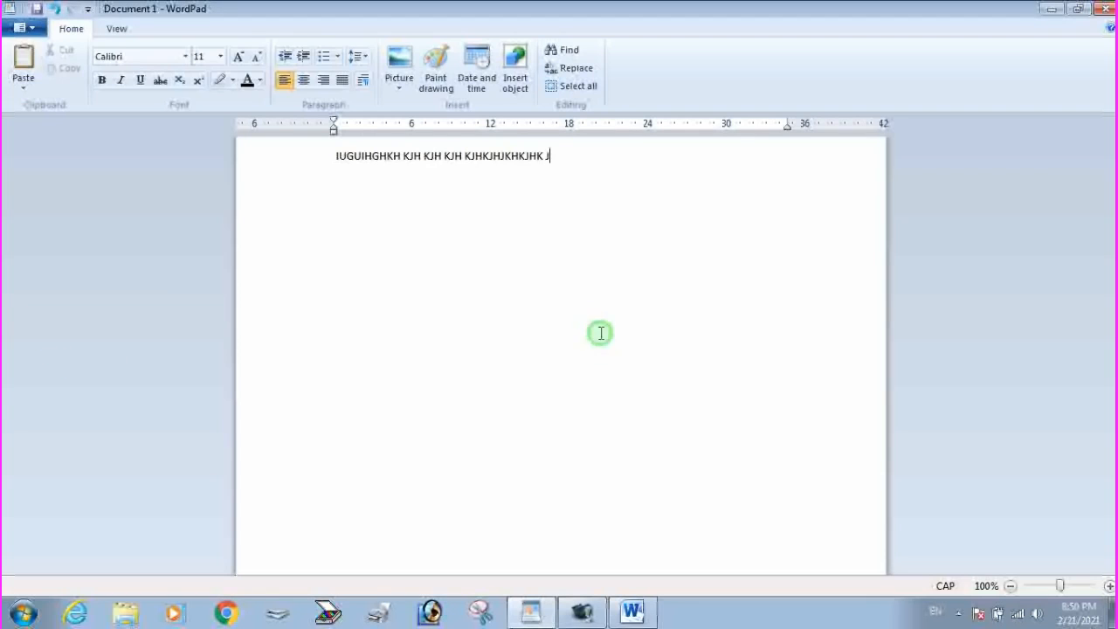